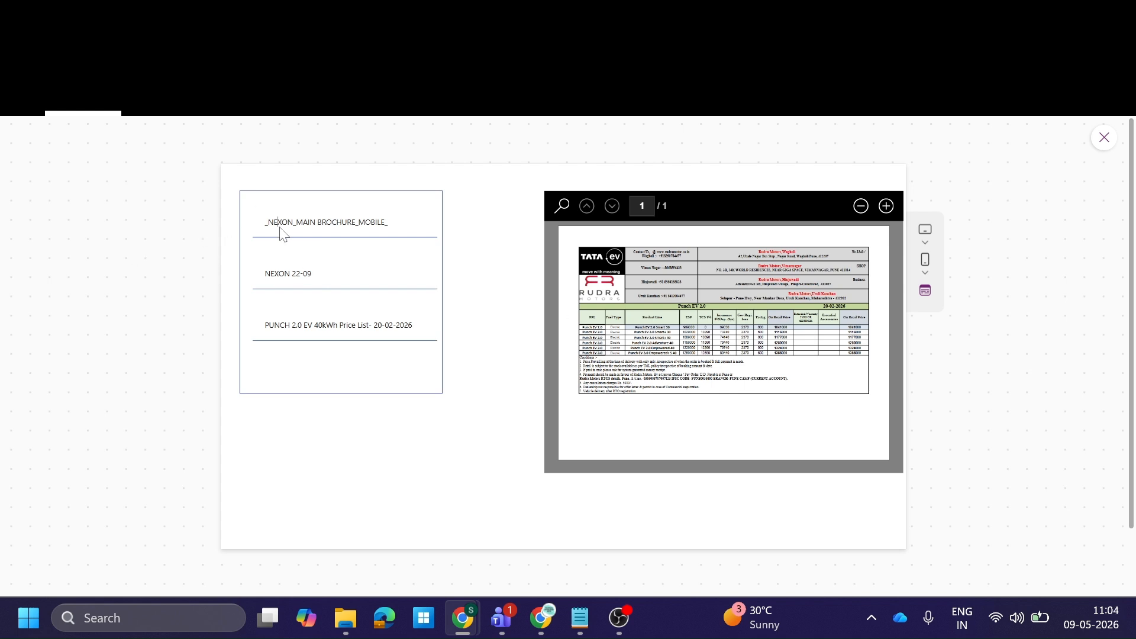
Step: Preview the PUNCH 2.0 EV 40kWh Price List and NEXON 22-09 PDFs in the app's viewer, and close the app preview
click(326, 322)
click(331, 272)
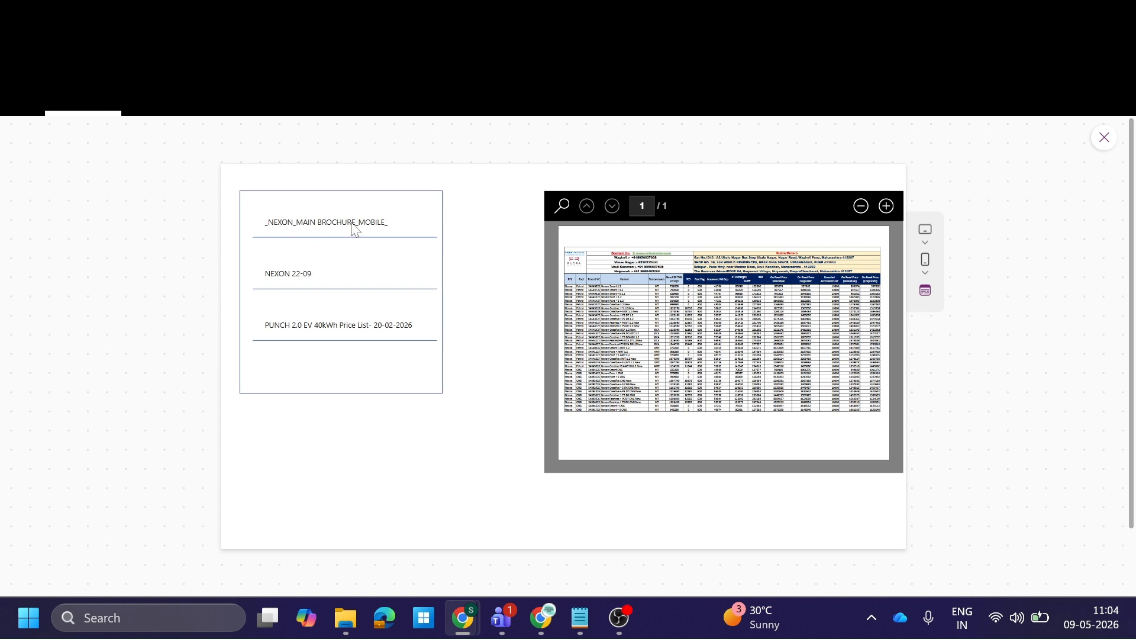
key(Escape)
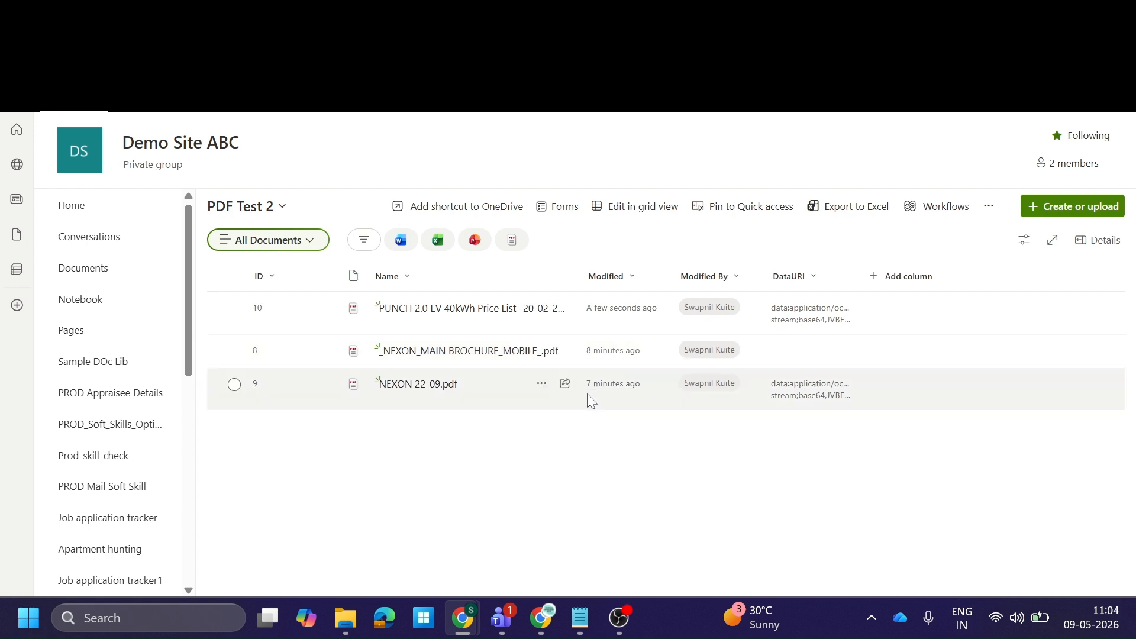
Step: In Power Automate, delete the existing Update URI Test cloud flow and confirm the deletion
click(604, 13)
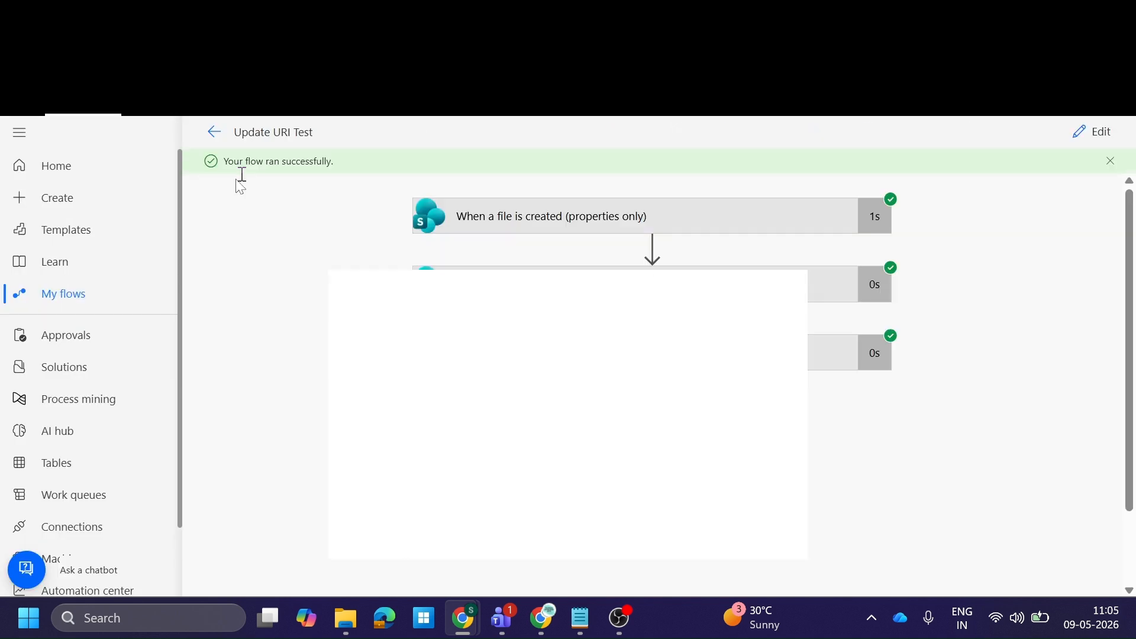
click(57, 304)
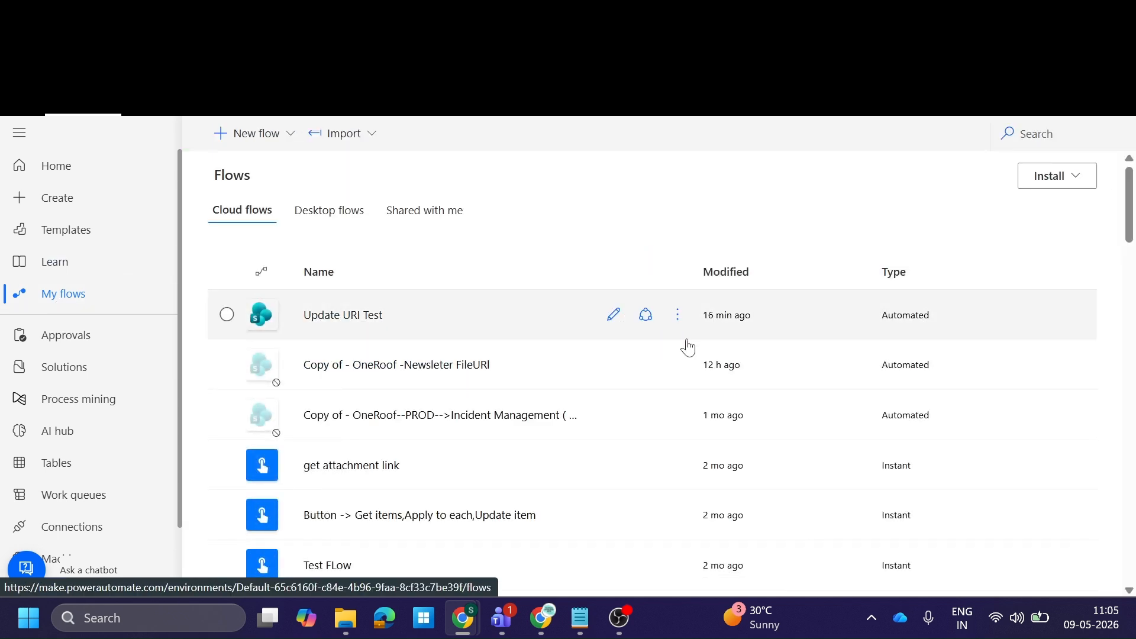
click(679, 321)
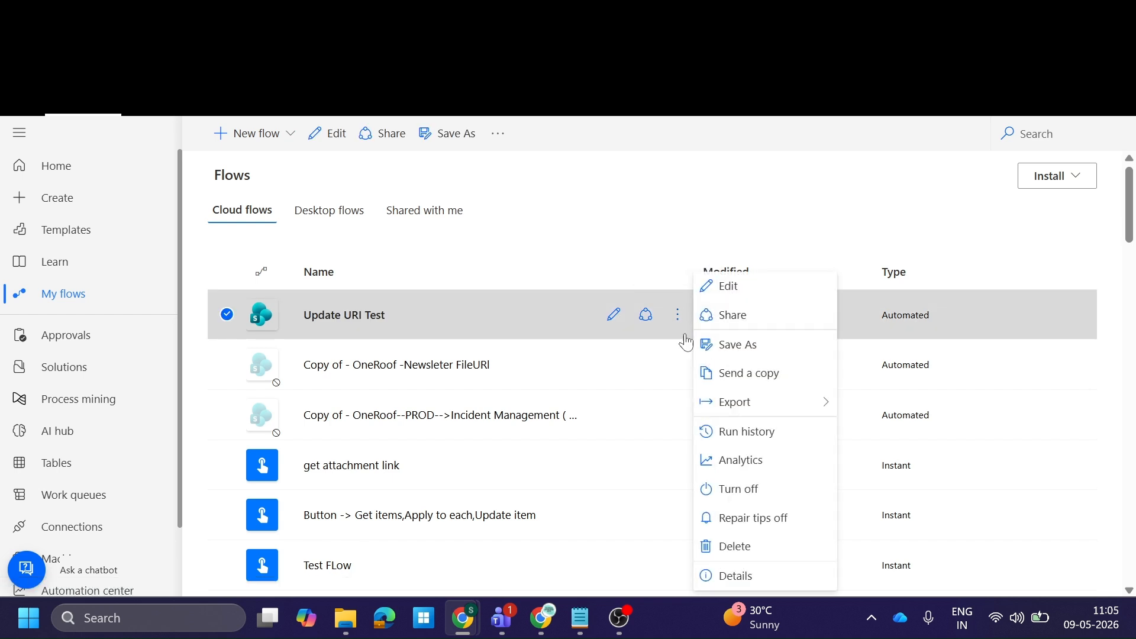
click(740, 547)
click(713, 413)
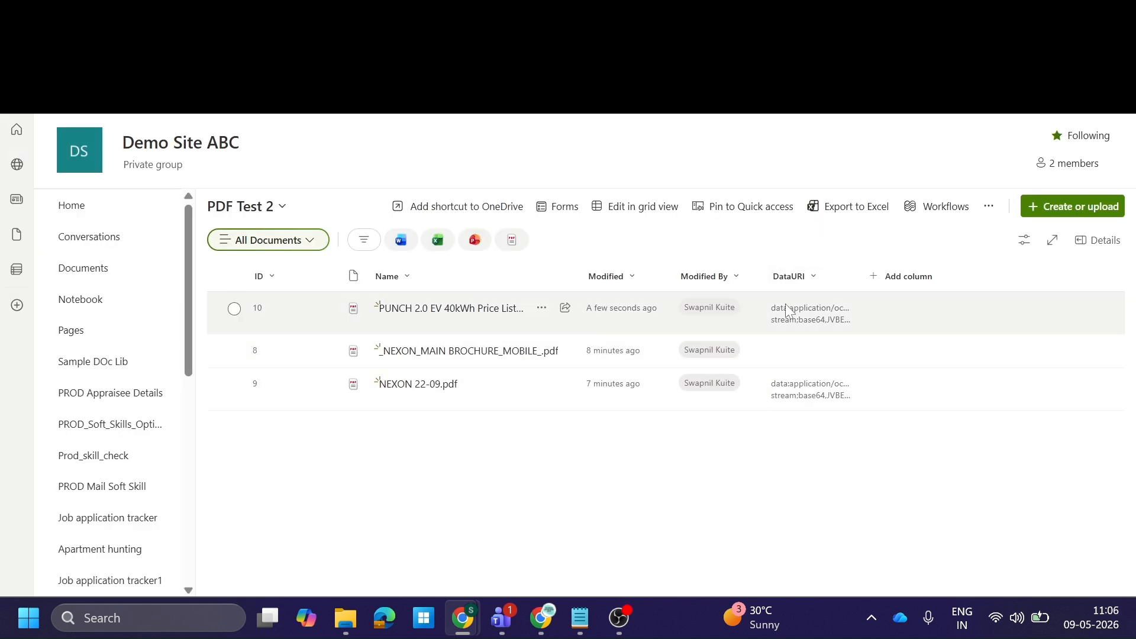
Step: In the PDF Test 2 SharePoint library, delete the PUNCH 2.0 EV price list, NEXON main brochure and NEXON 22-09 PDF files
click(237, 323)
click(234, 320)
click(231, 323)
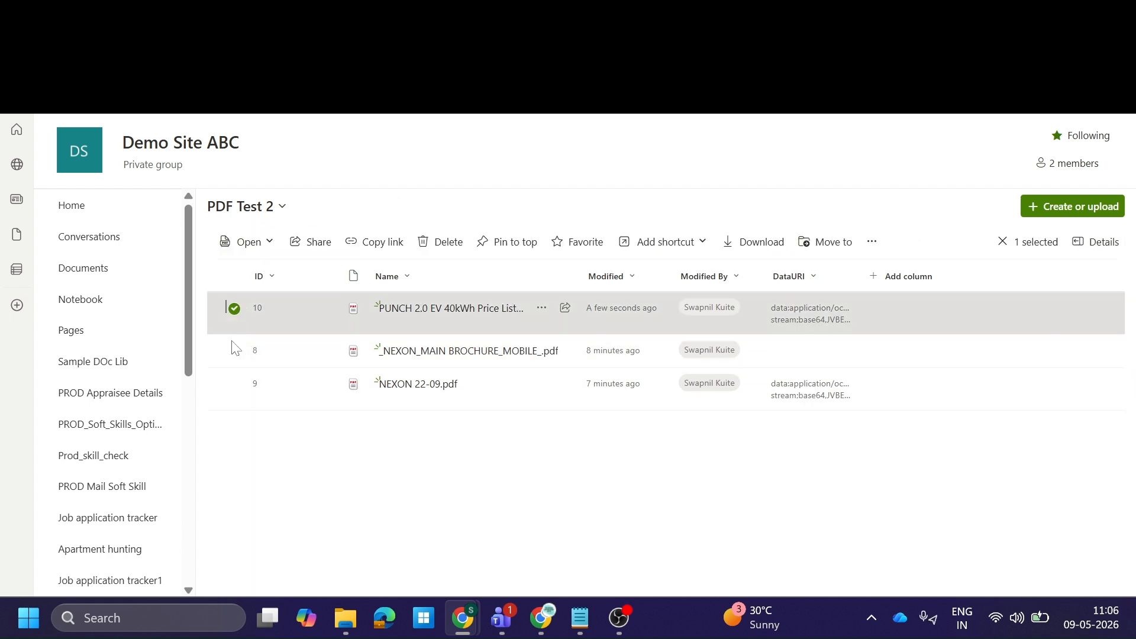
click(234, 351)
click(235, 384)
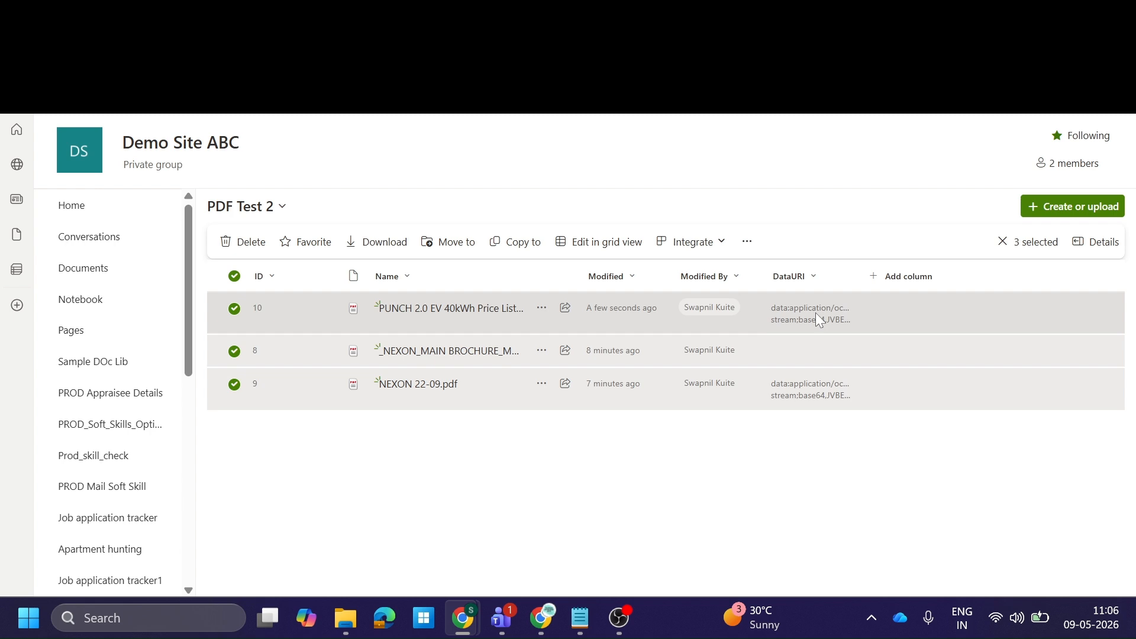
click(580, 618)
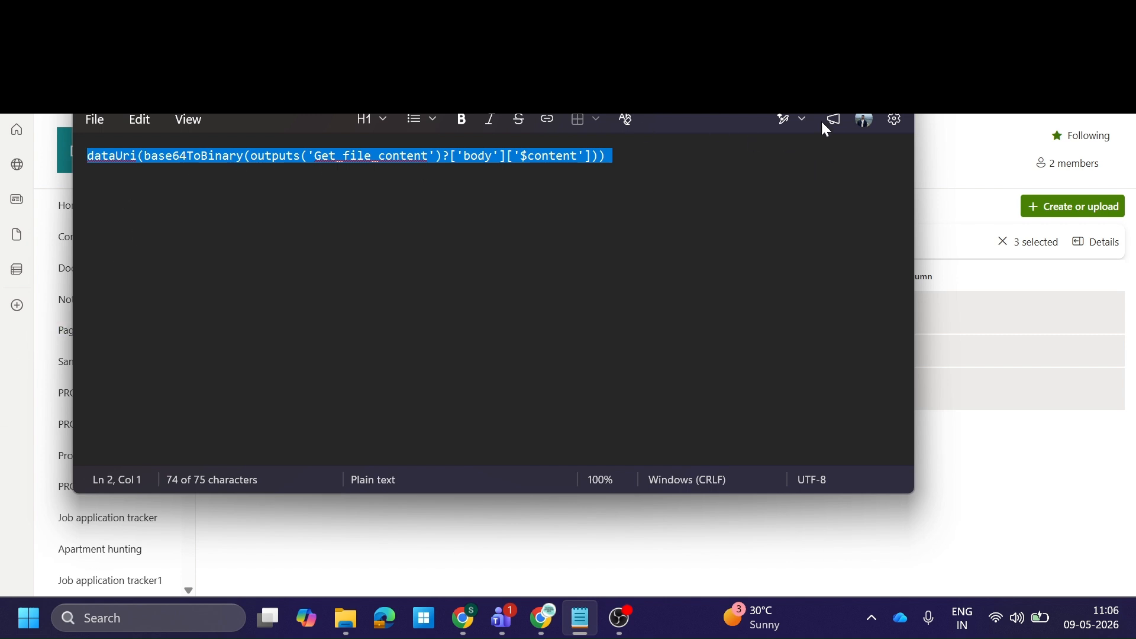
click(812, 87)
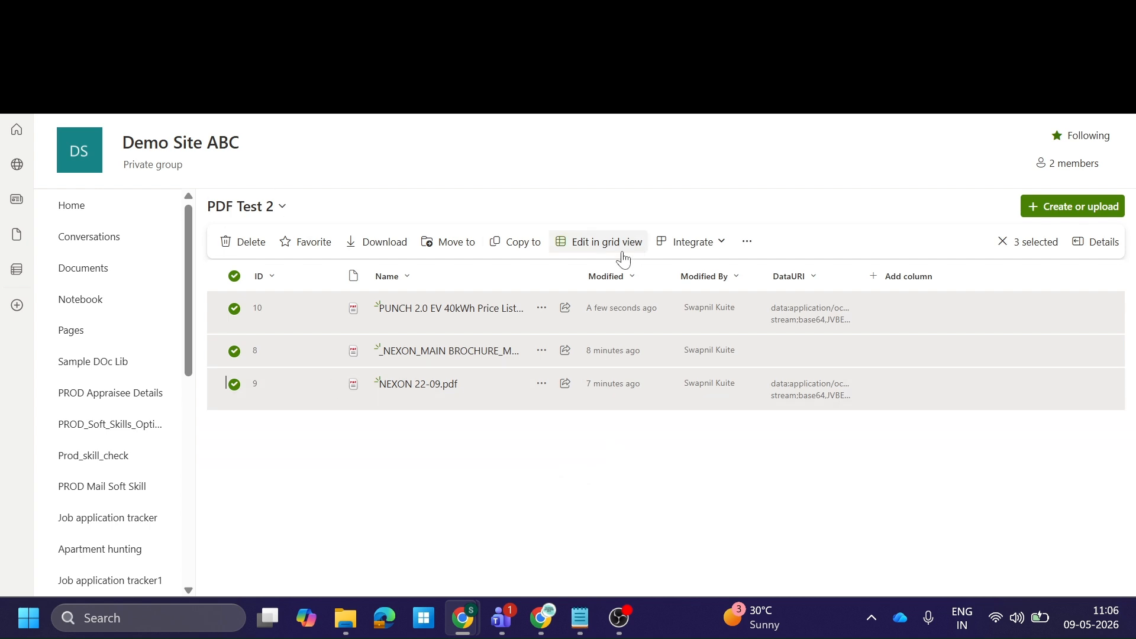
click(243, 241)
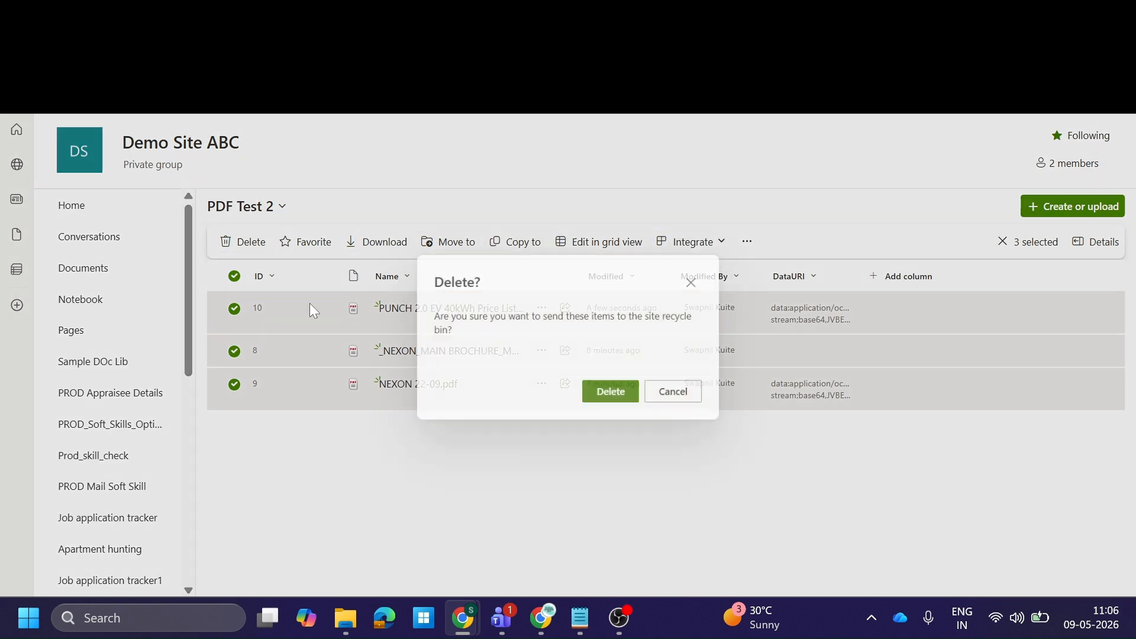
click(609, 393)
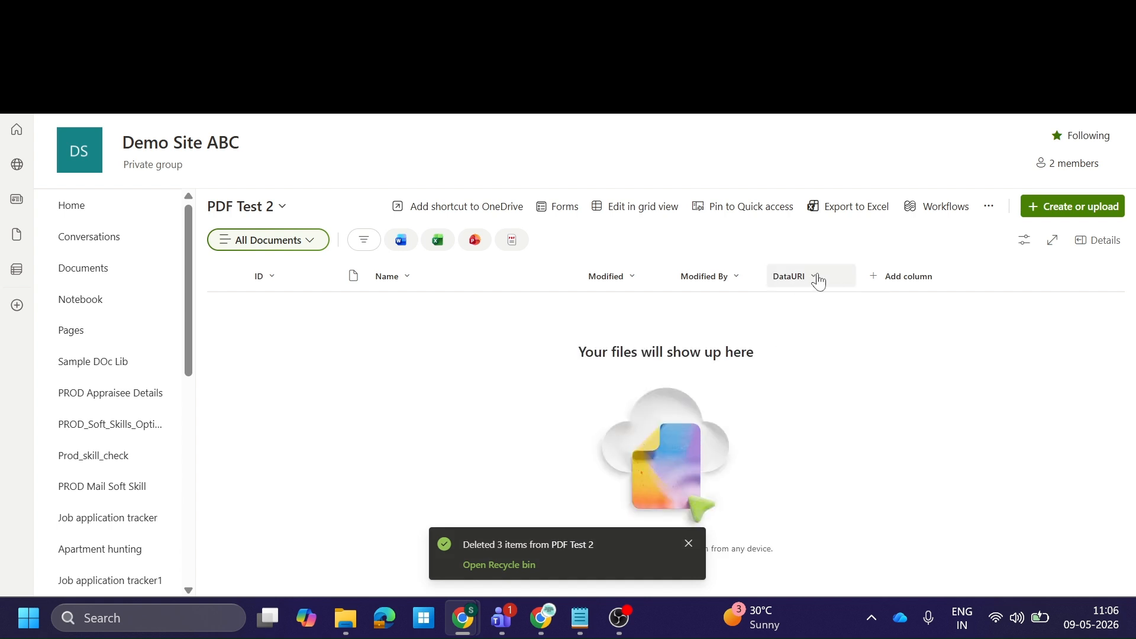
Step: Check the data type in the DataURI column's settings, and close them without saving
click(818, 278)
mouse_move(835, 307)
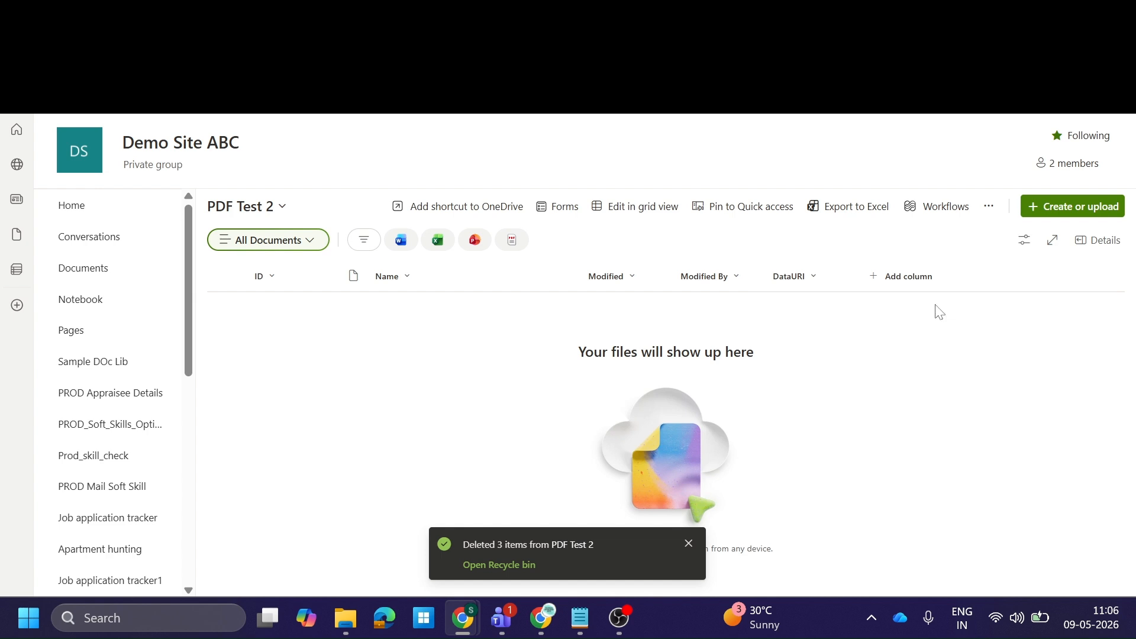
click(910, 303)
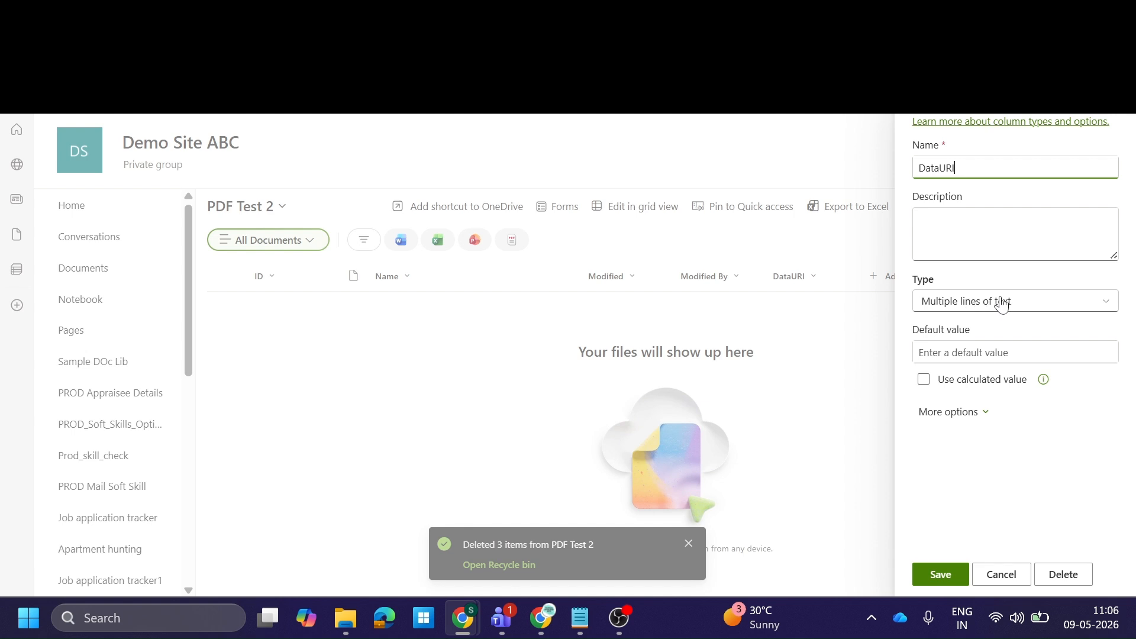
click(1027, 306)
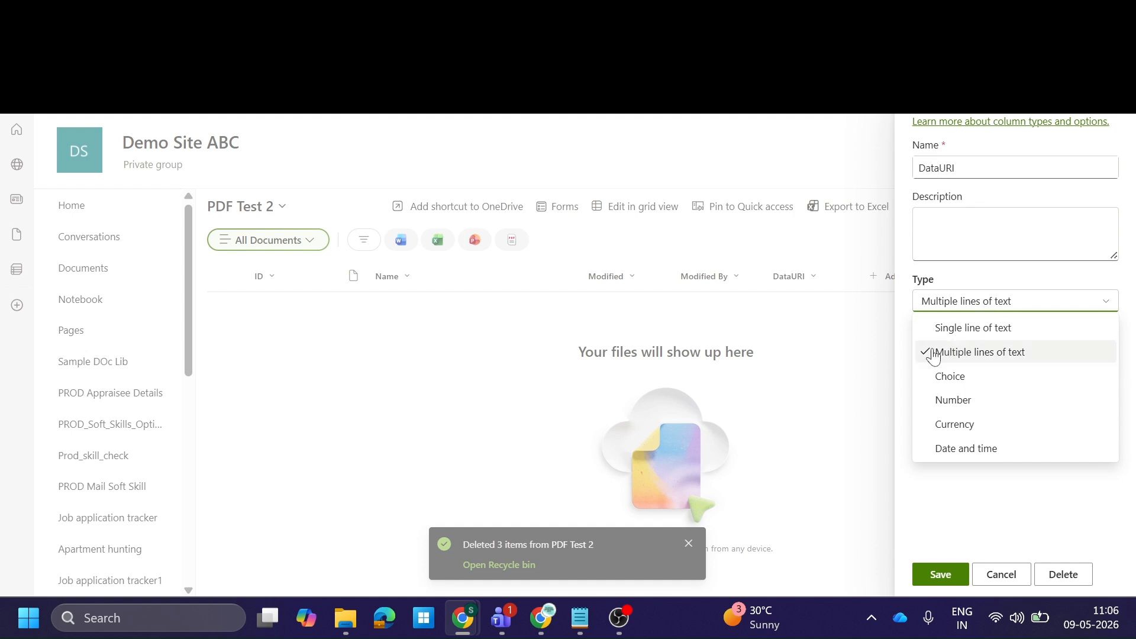
click(1019, 285)
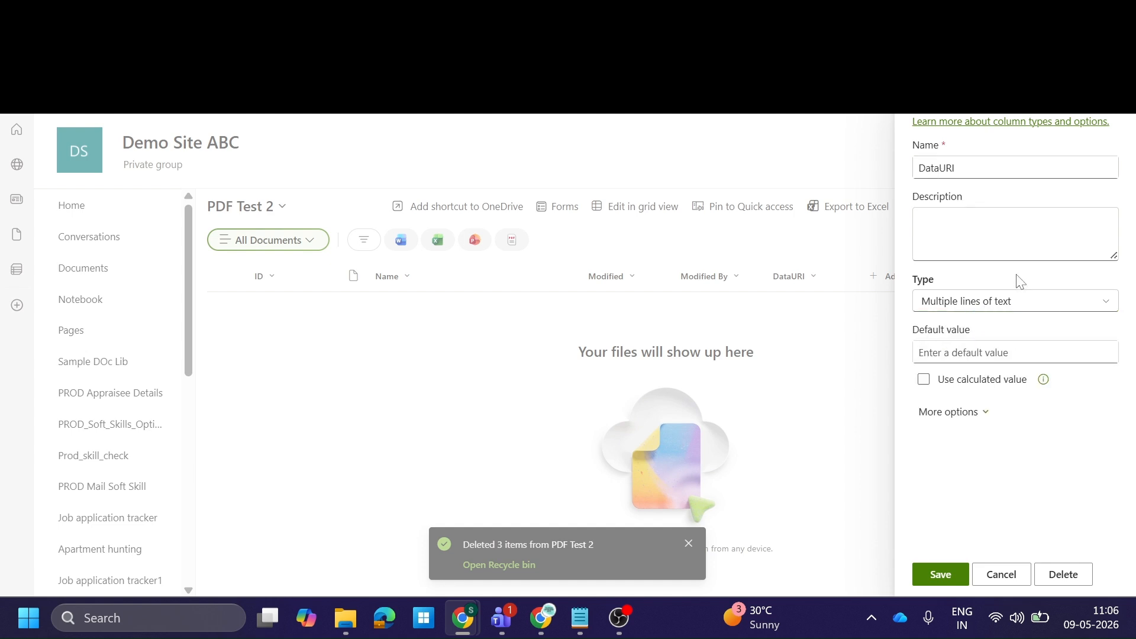
click(1000, 574)
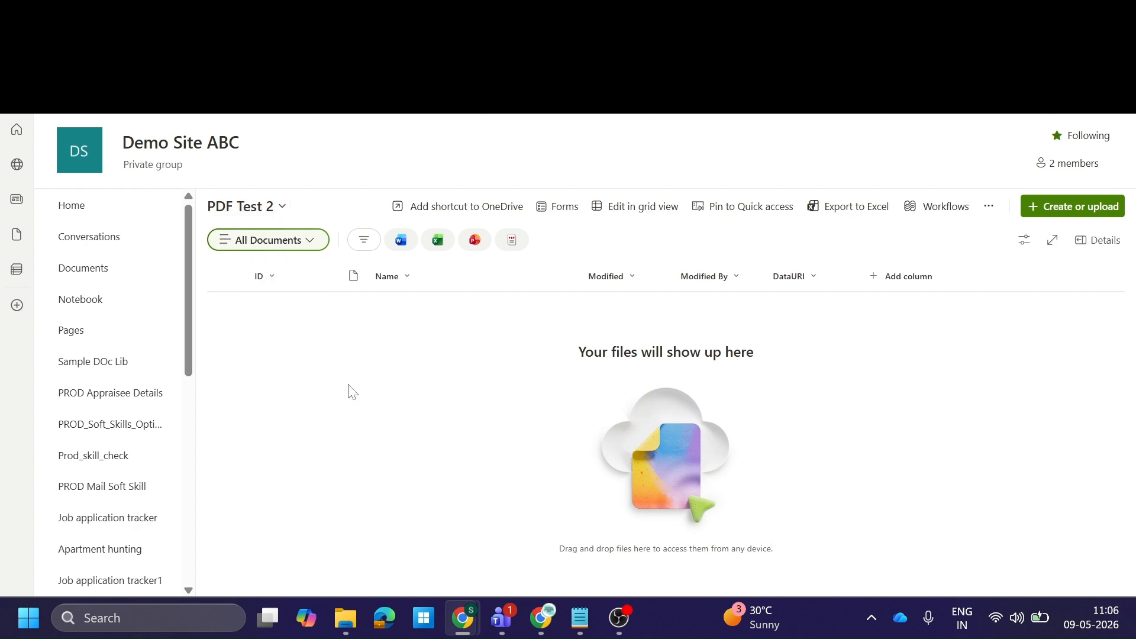
Step: In Power Automate, create an automated cloud flow, skipping the name and trigger setup, and switch to the classic designer without saving
click(237, 14)
click(355, 15)
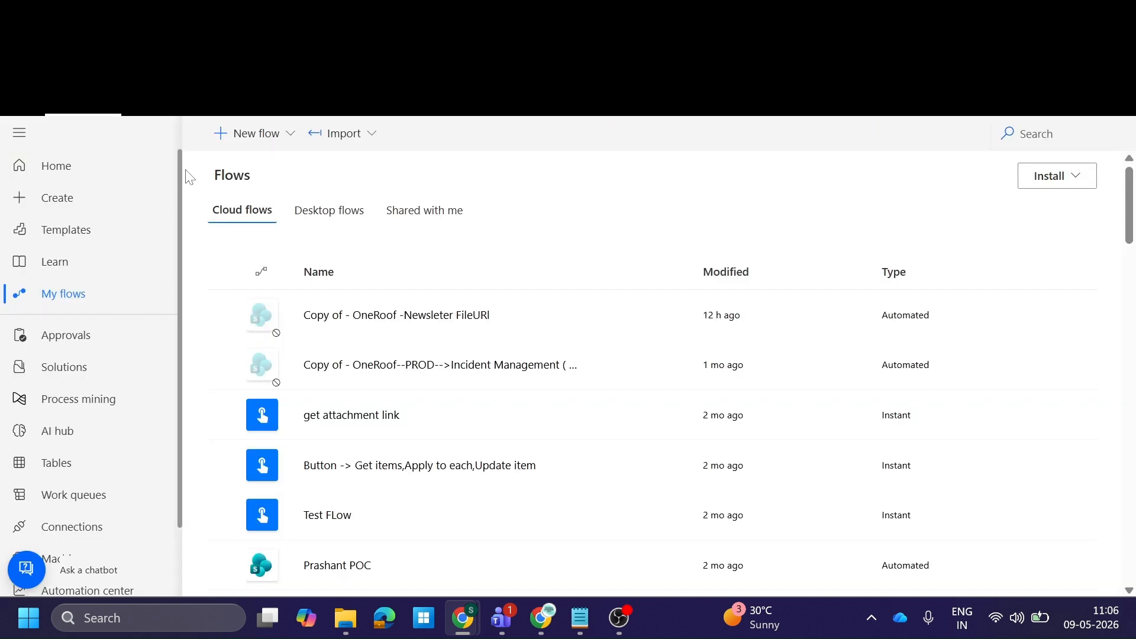
click(239, 133)
click(270, 281)
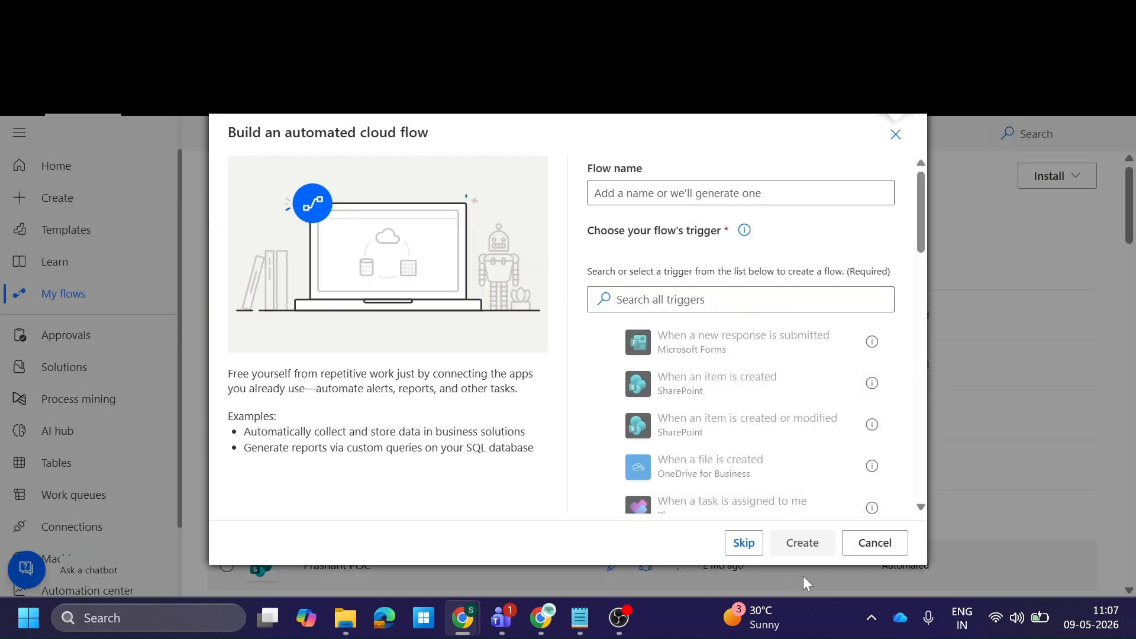
click(742, 541)
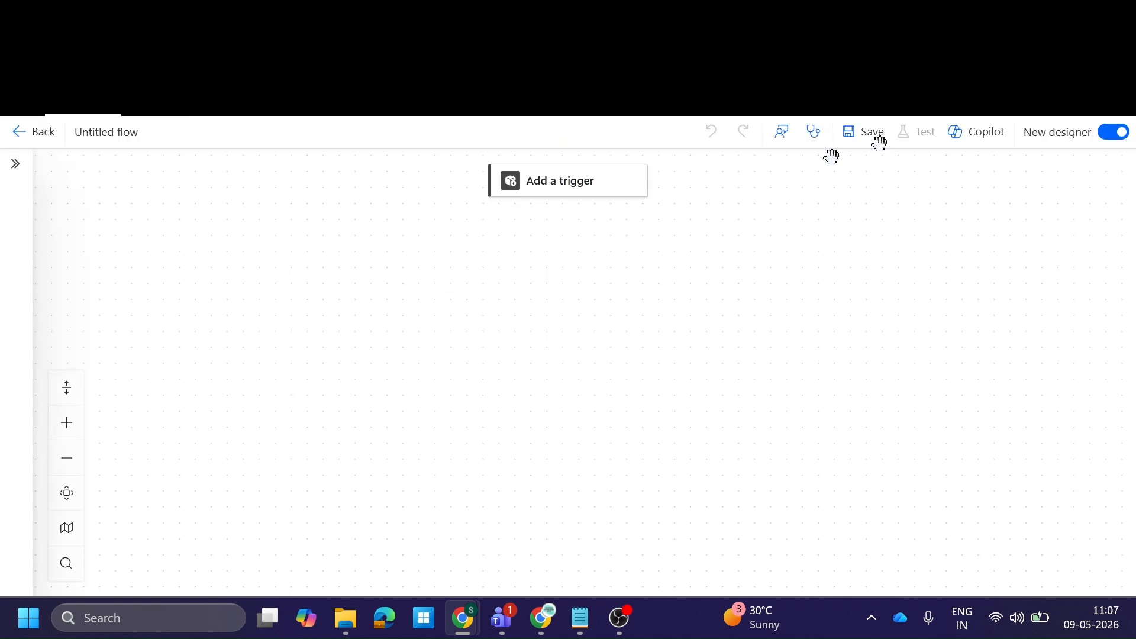
click(1116, 135)
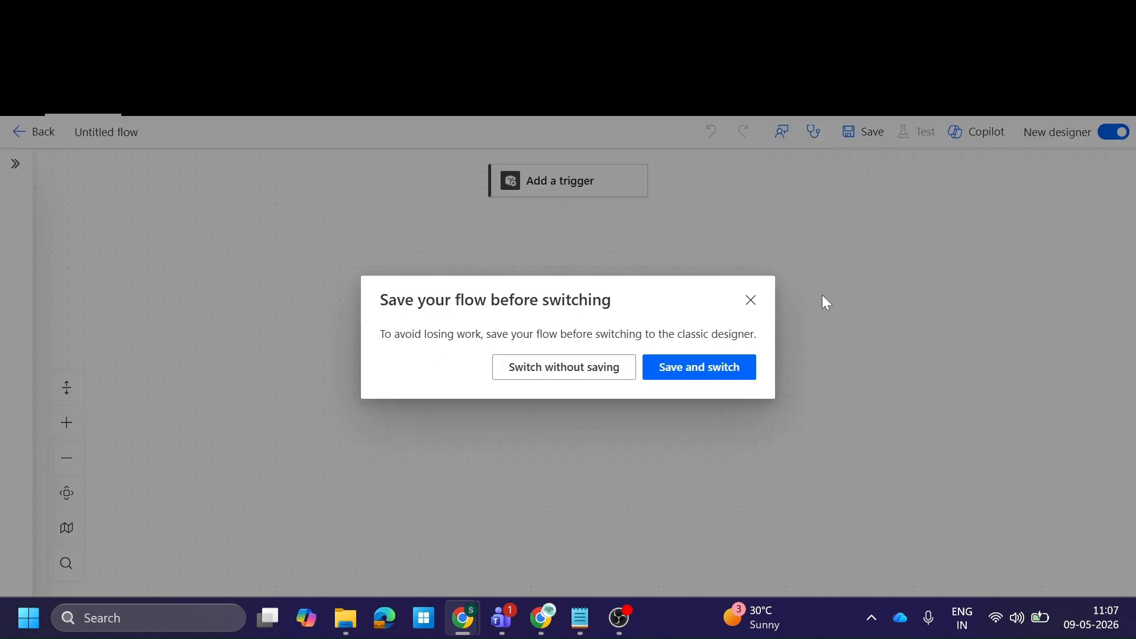
click(566, 382)
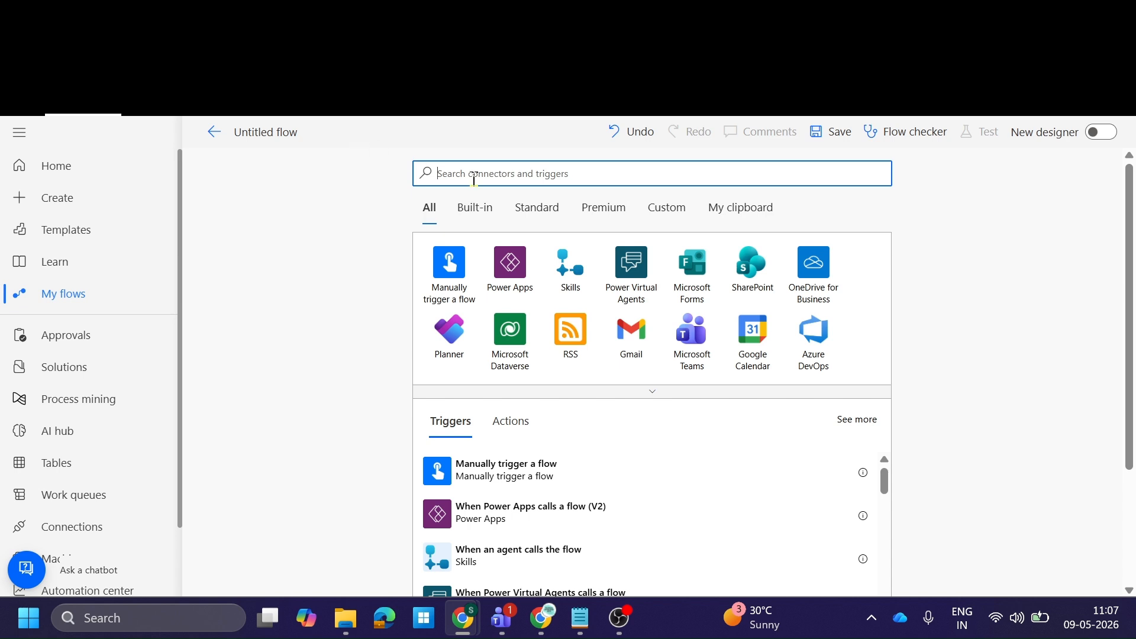
Step: Add the SharePoint trigger "When a file is created (properties only)" to the new flow
click(740, 269)
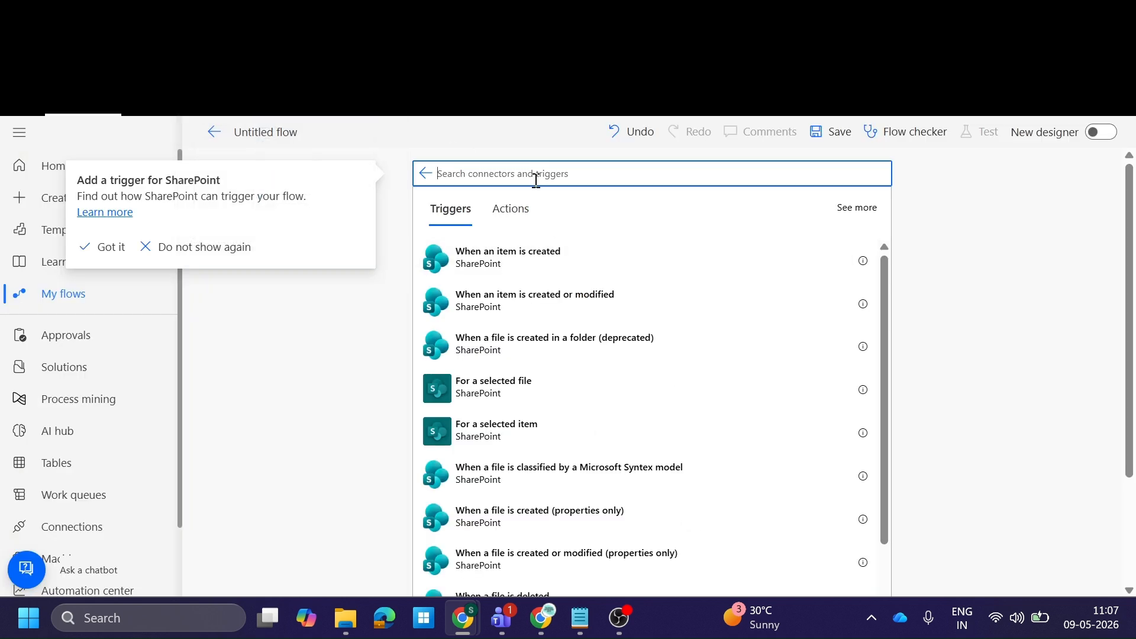
text(when file  is created)
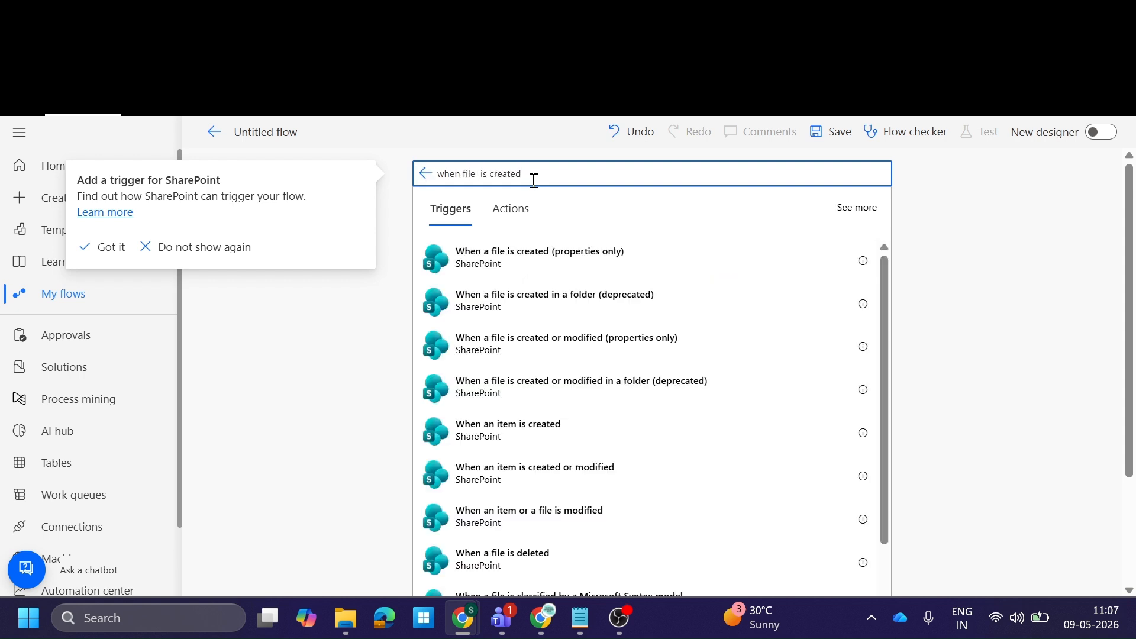
click(507, 265)
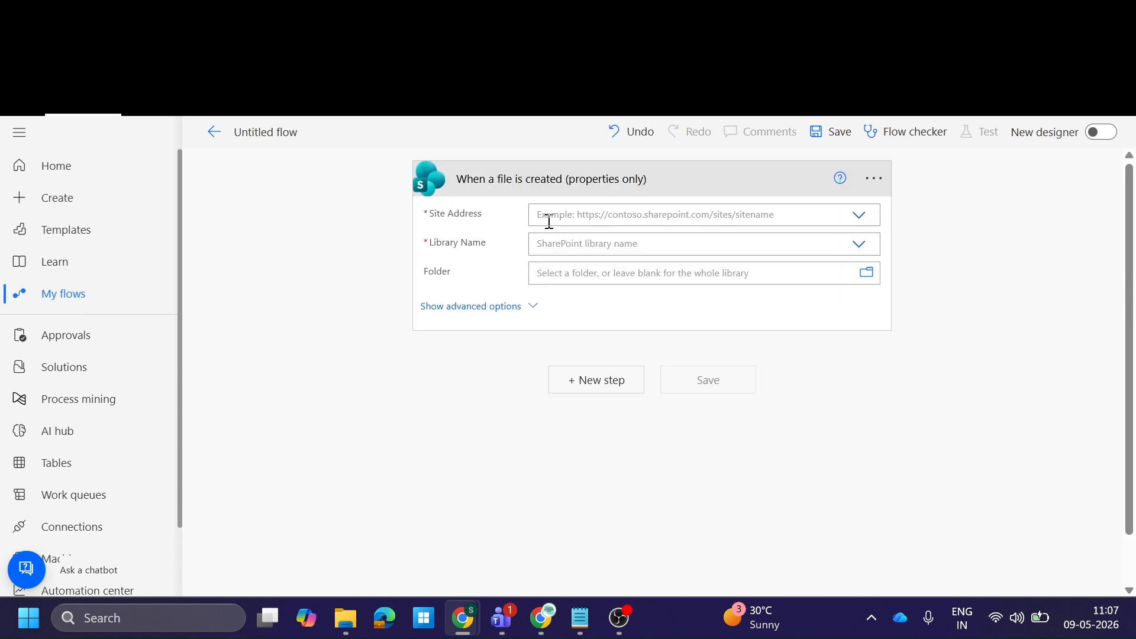
Step: Set the trigger's site address to Demo Site ABC, library to PDF Test 2 and folder to /PDF Test 2, checking the library name in SharePoint
click(606, 220)
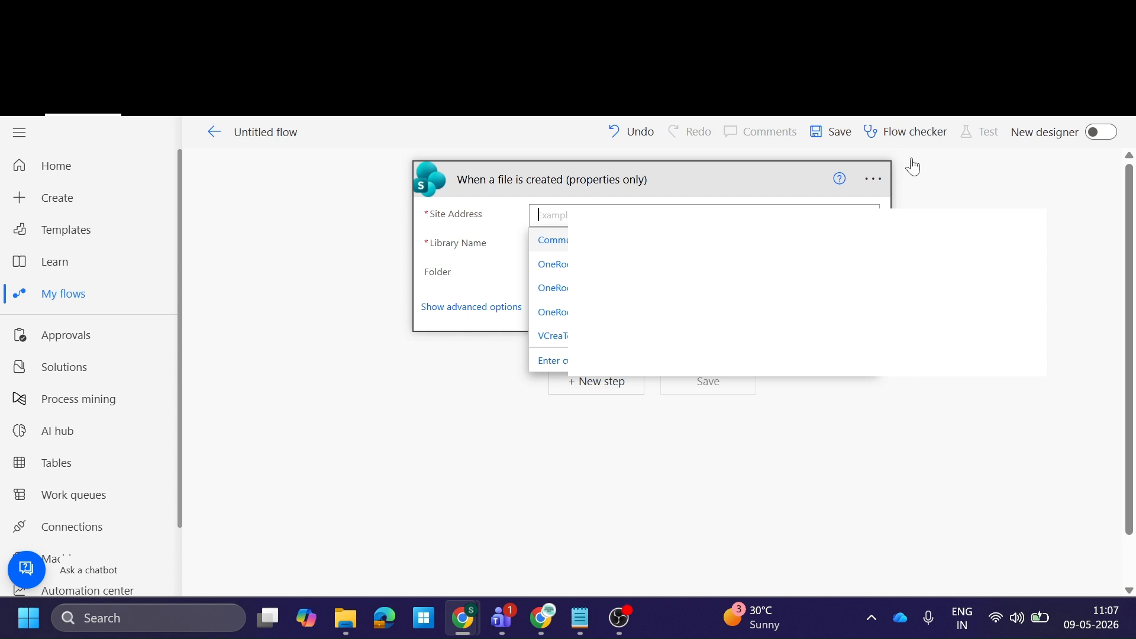
click(873, 179)
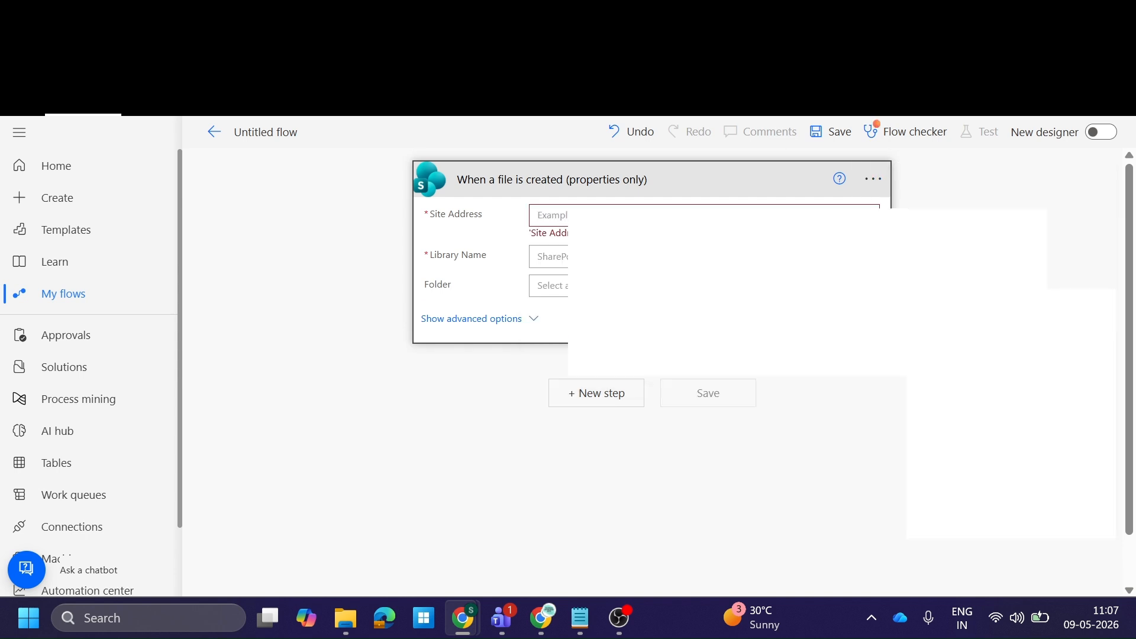
click(974, 464)
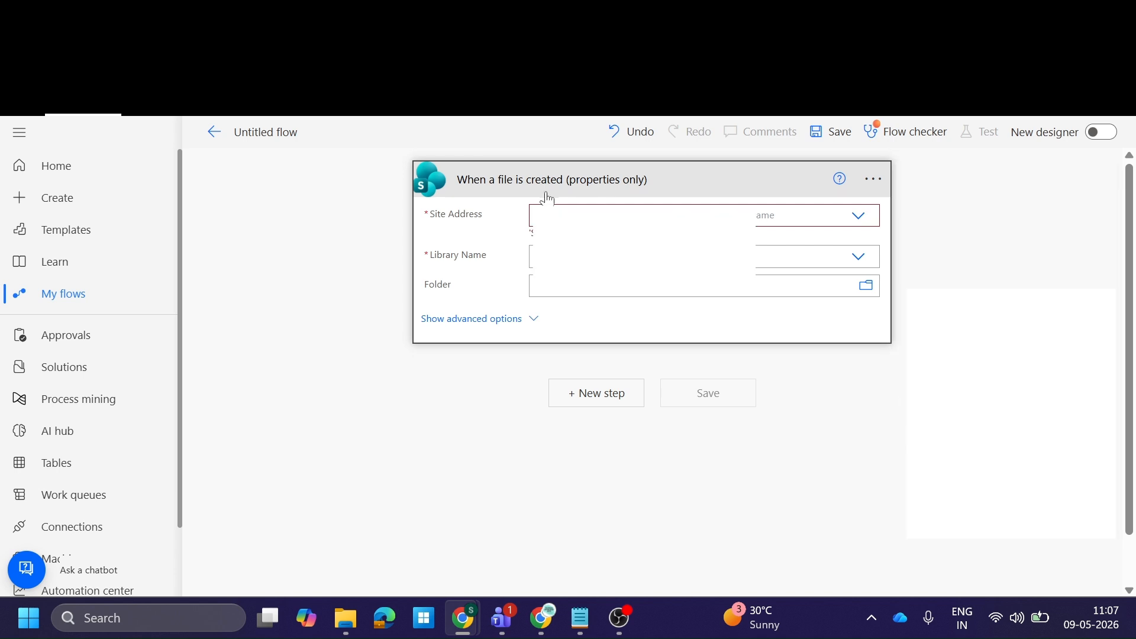
click(651, 215)
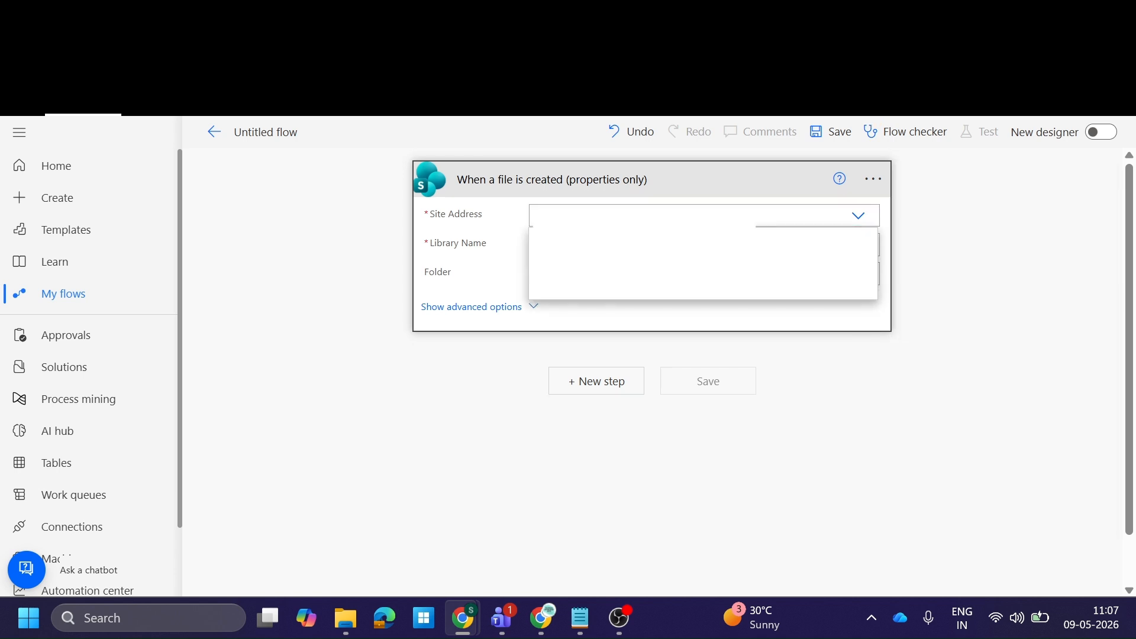
click(781, 239)
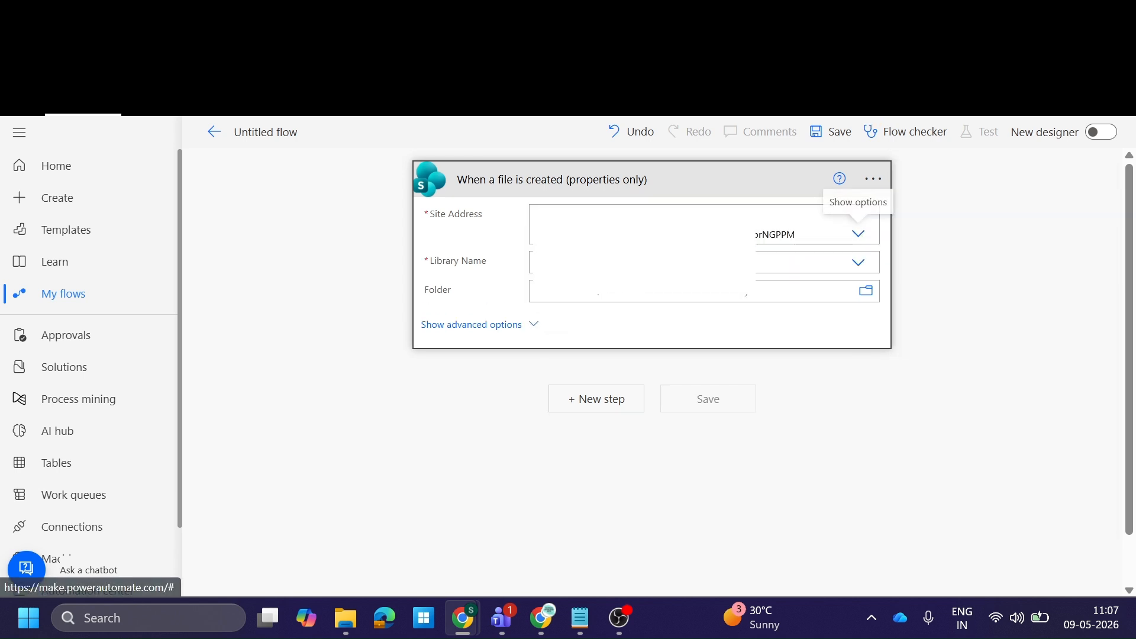
click(857, 262)
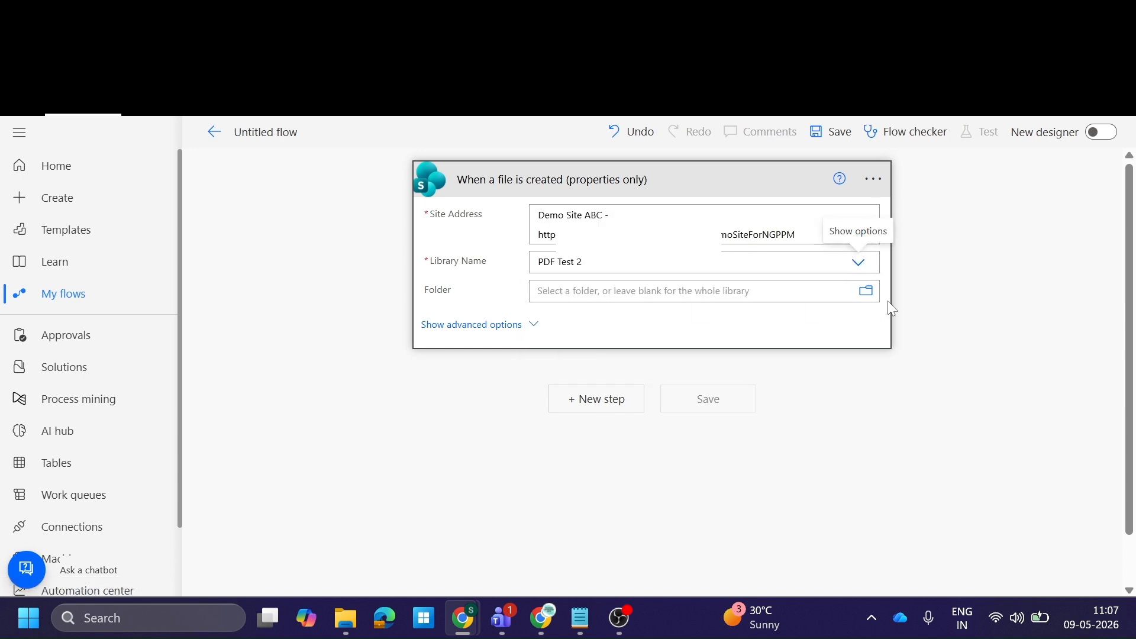
click(868, 291)
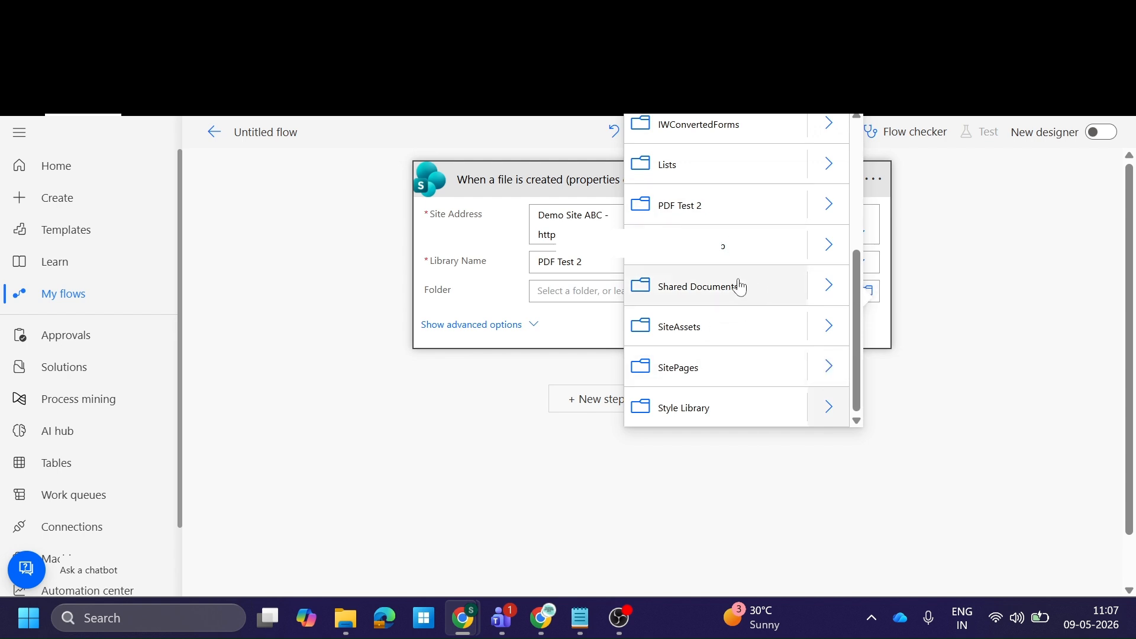
click(687, 207)
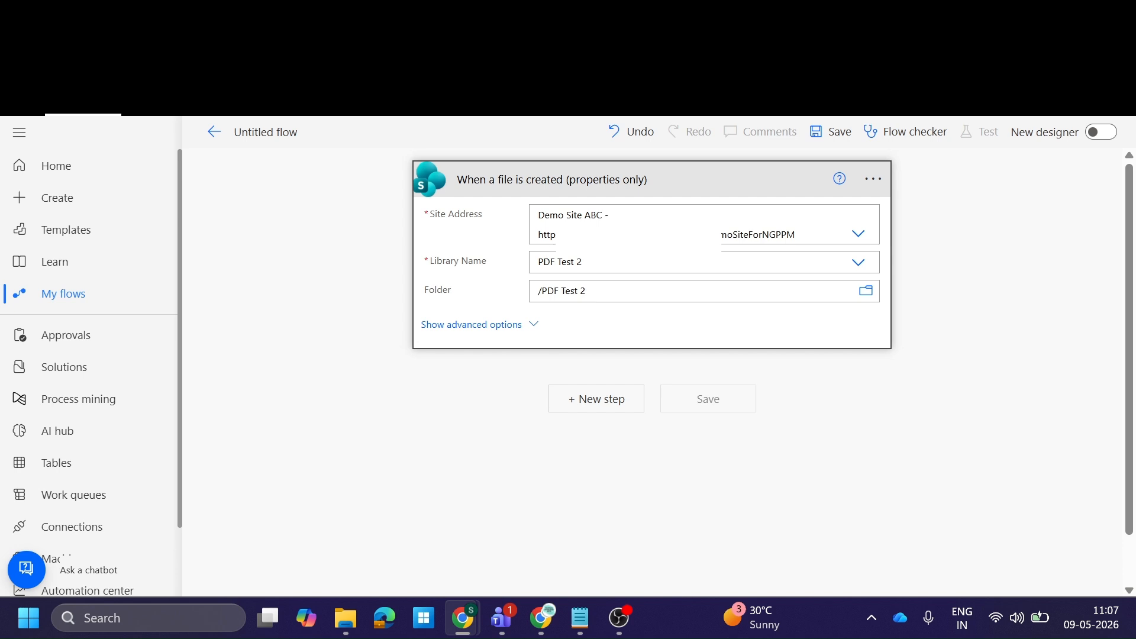
click(580, 14)
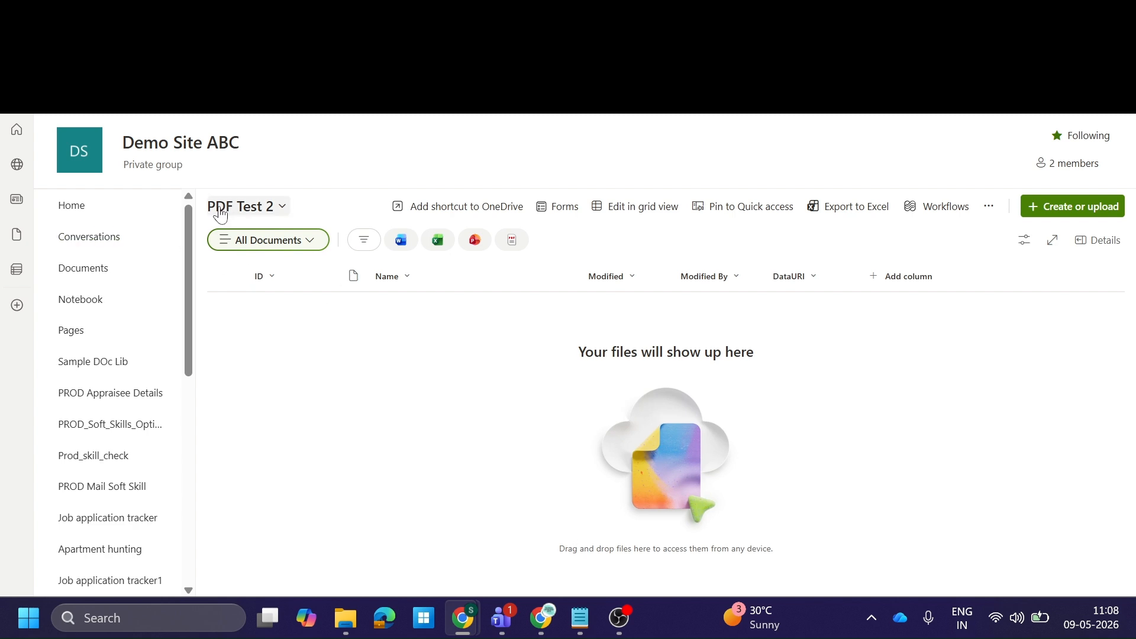
key(ctrl+Tab)
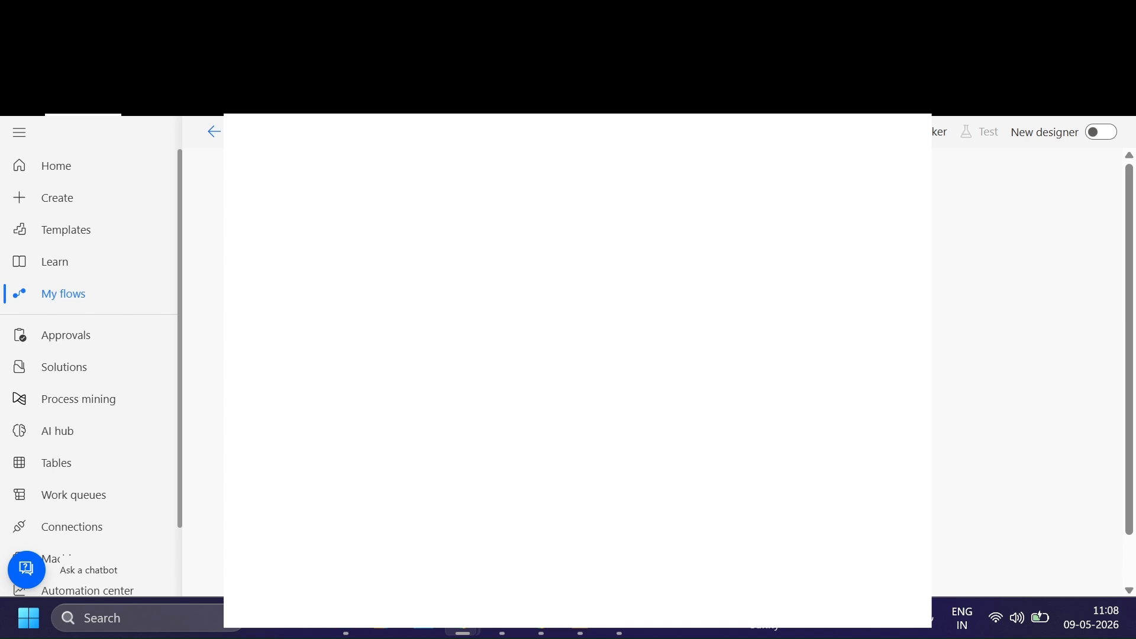
Step: Add the SharePoint "Get file content" action after the trigger
click(571, 399)
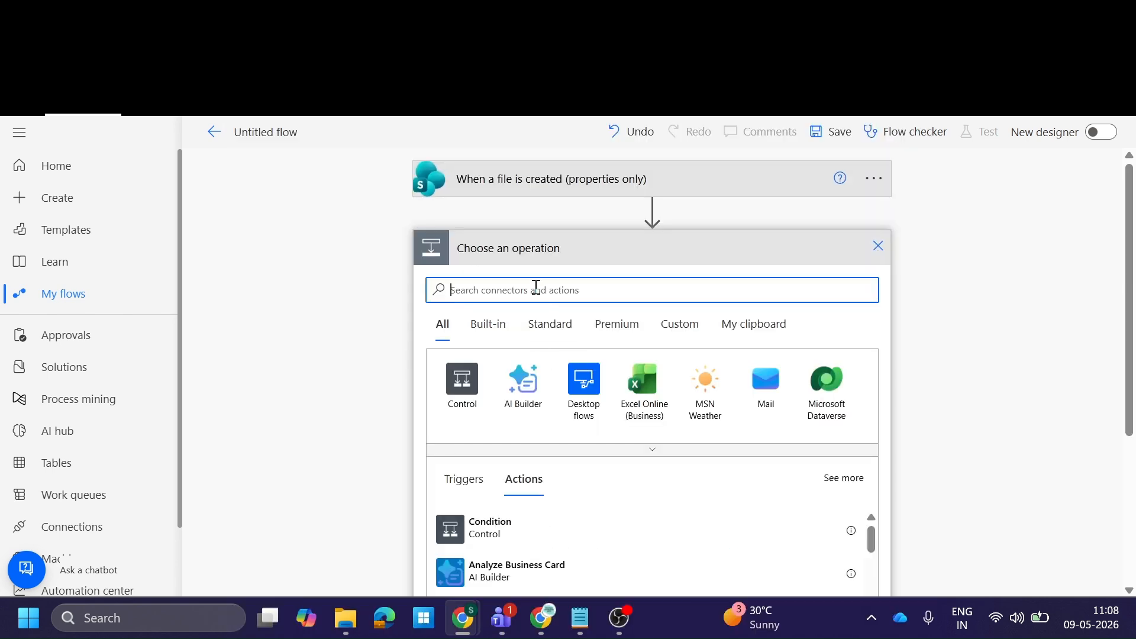
text(get file con)
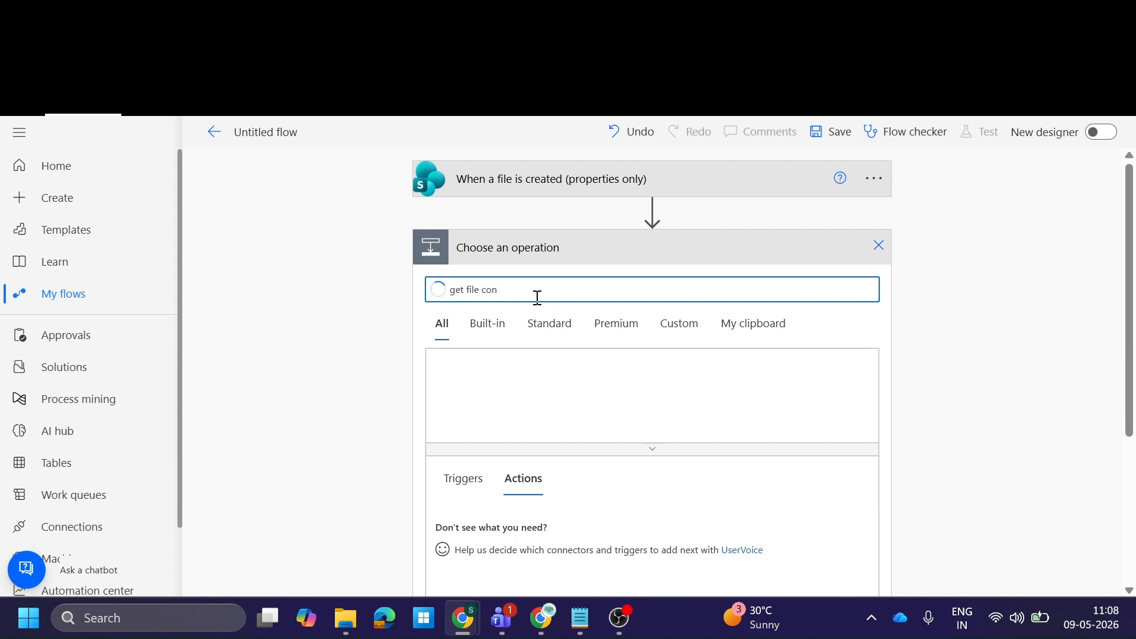
scroll(551, 506, down, 1)
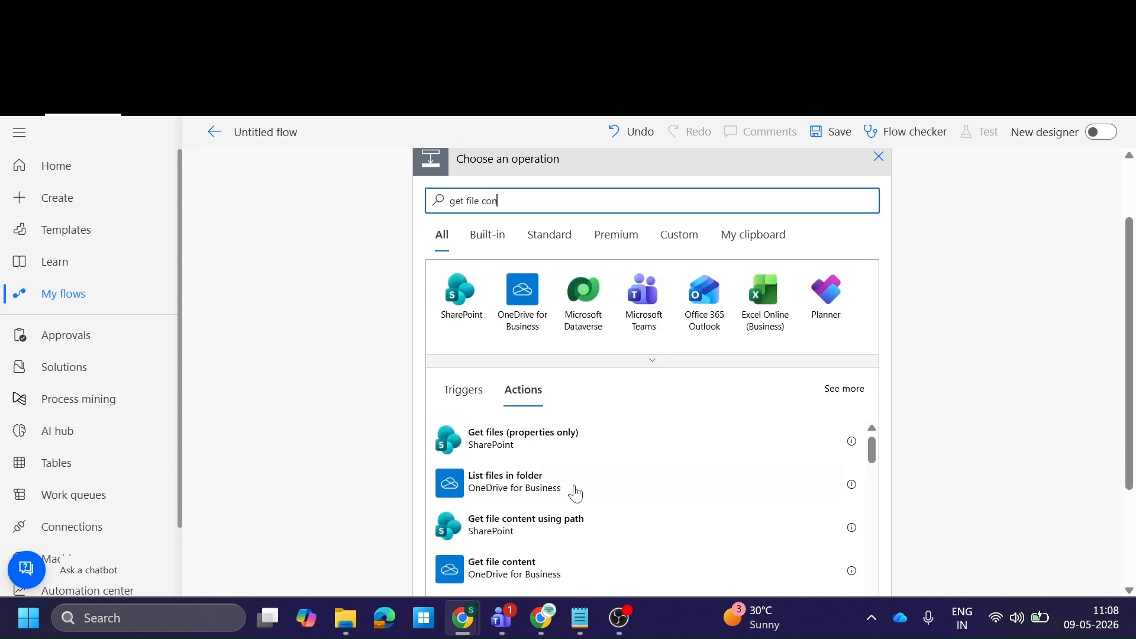
scroll(590, 495, down, 2)
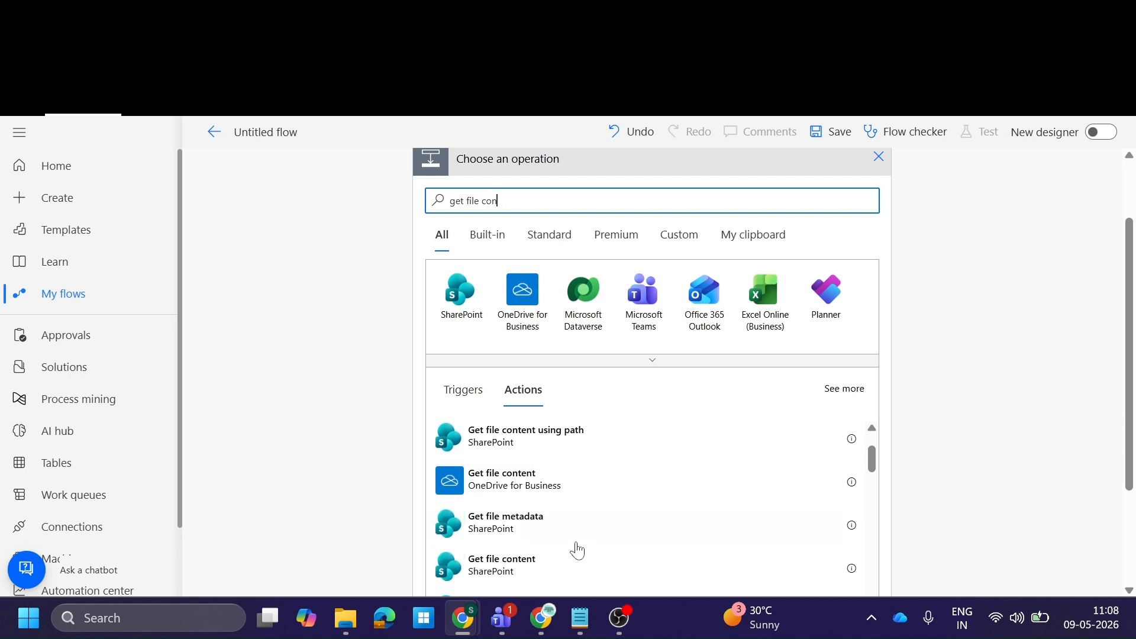
click(551, 562)
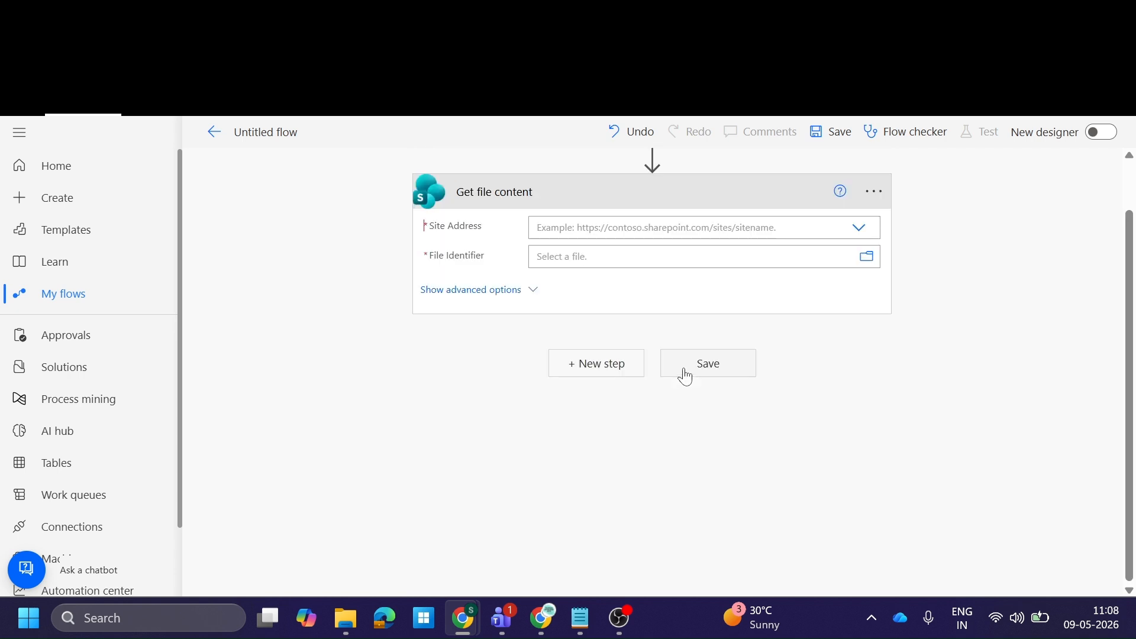
Step: Choose the connection for the Get file content action and set its site address to Demo Site ABC
click(653, 230)
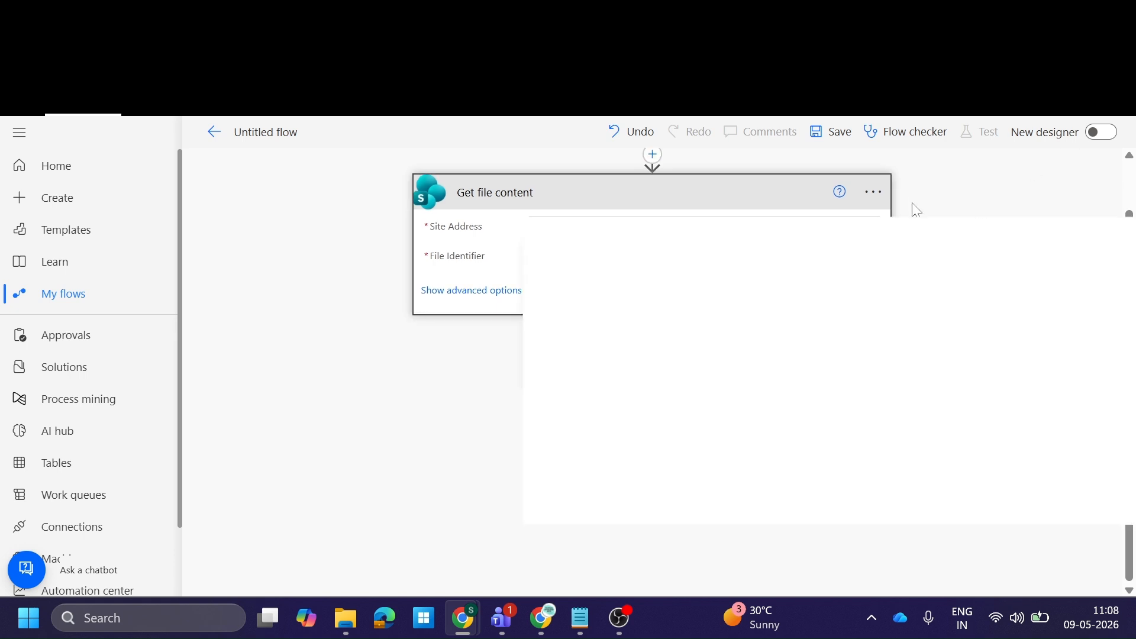
click(882, 195)
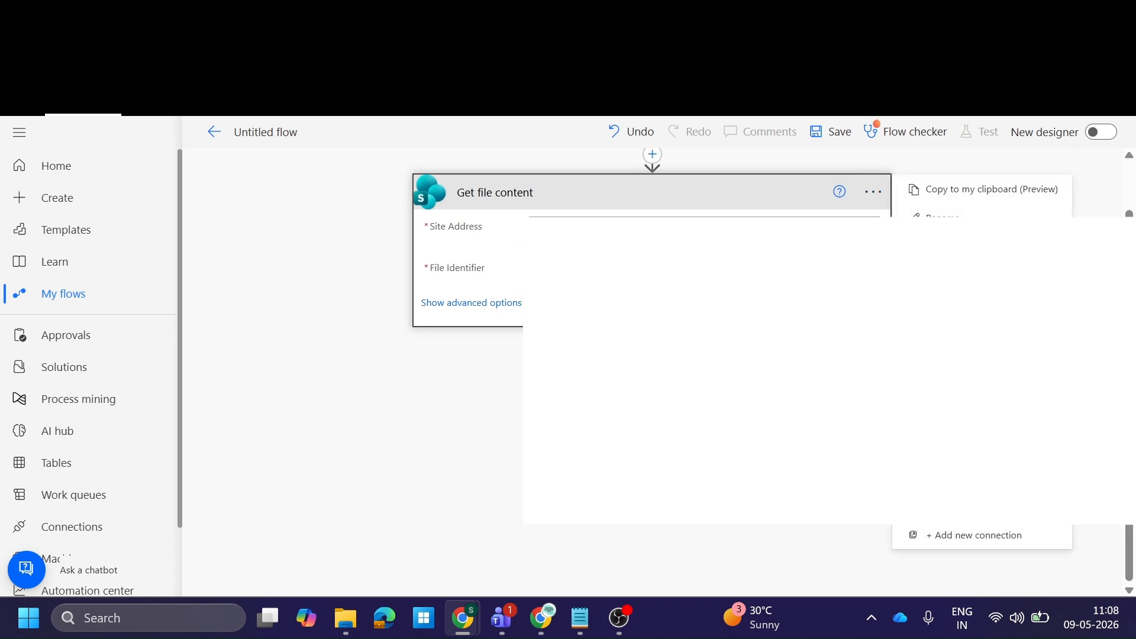
click(588, 218)
click(576, 227)
text(demo)
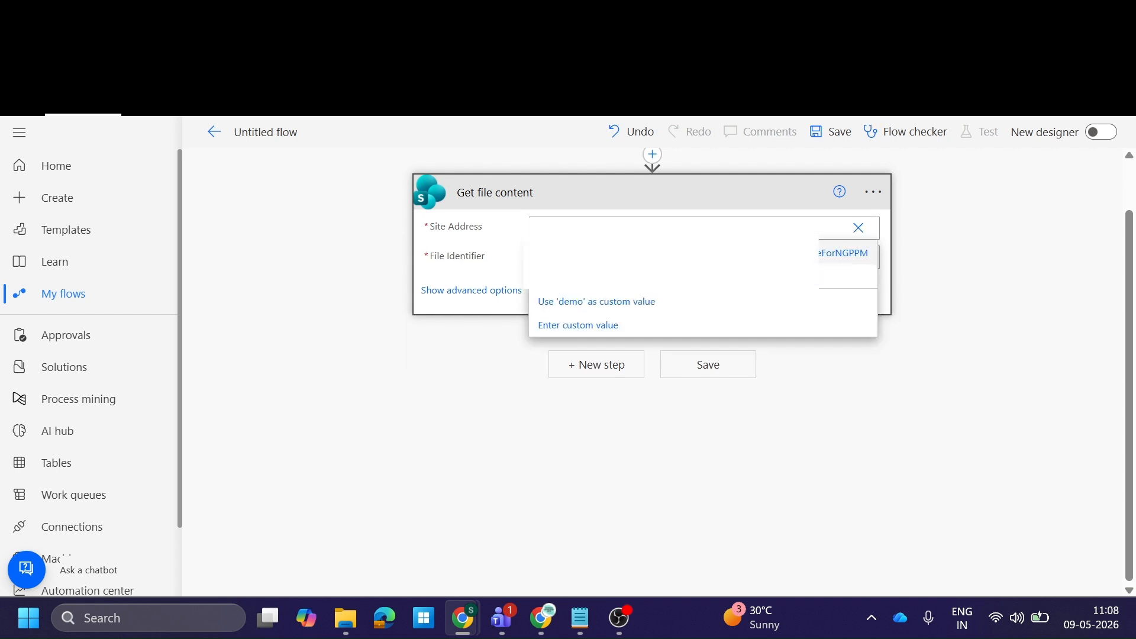
click(844, 253)
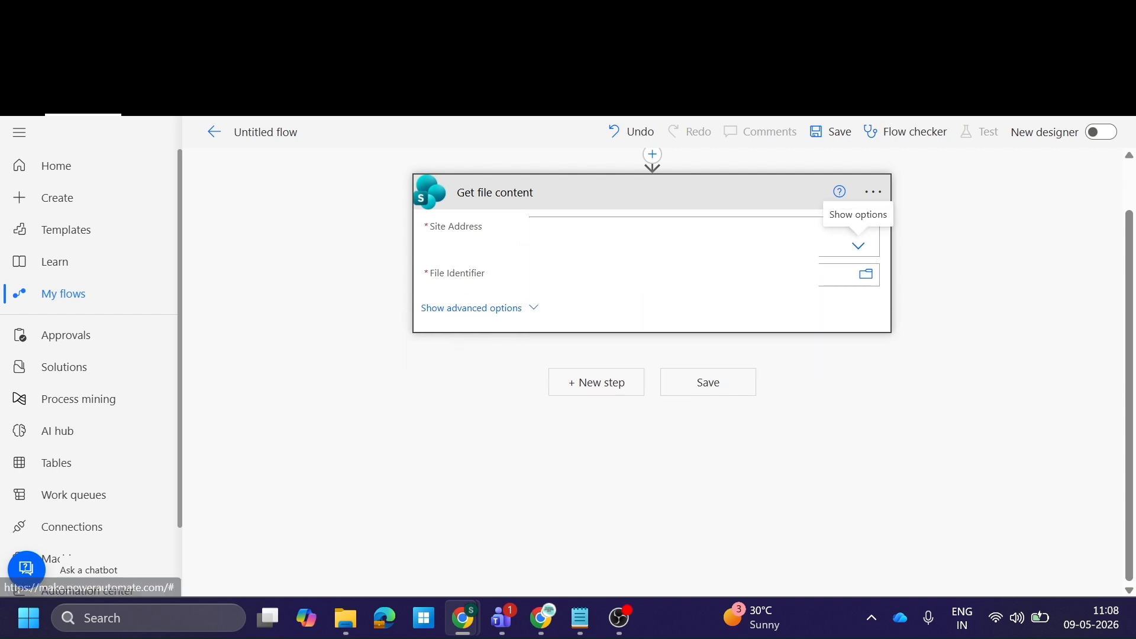
Step: Set the File Identifier of Get file content to the trigger's dynamic value Identifier, and collapse the action
click(616, 272)
click(946, 398)
text(inde)
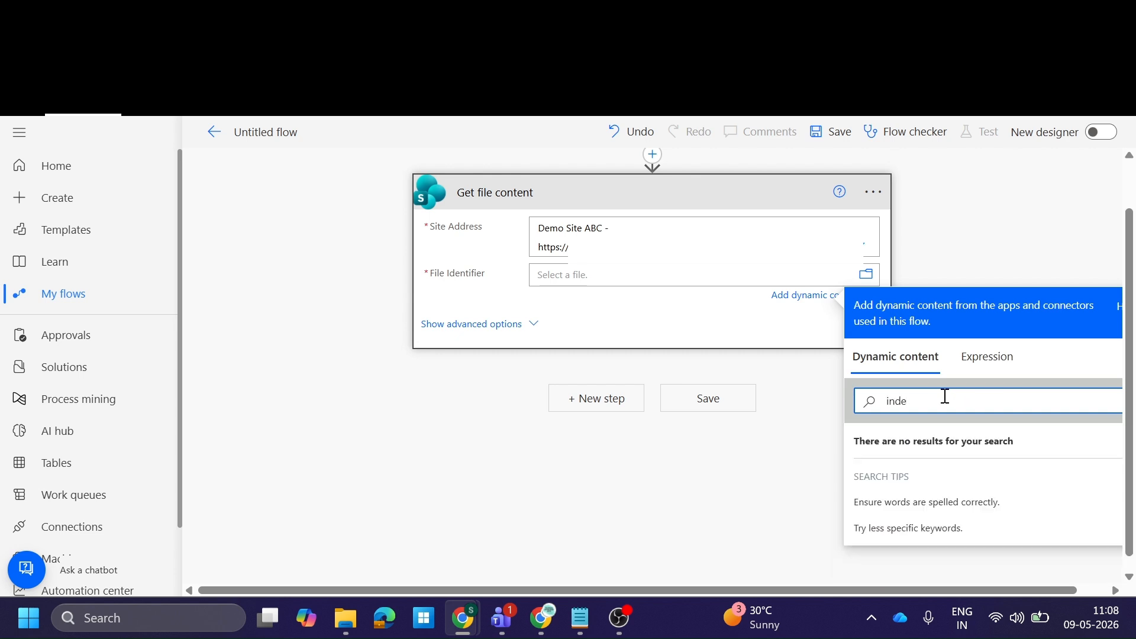
key(BackSpace)
key(BackSpace)
key(BackSpace)
text(de)
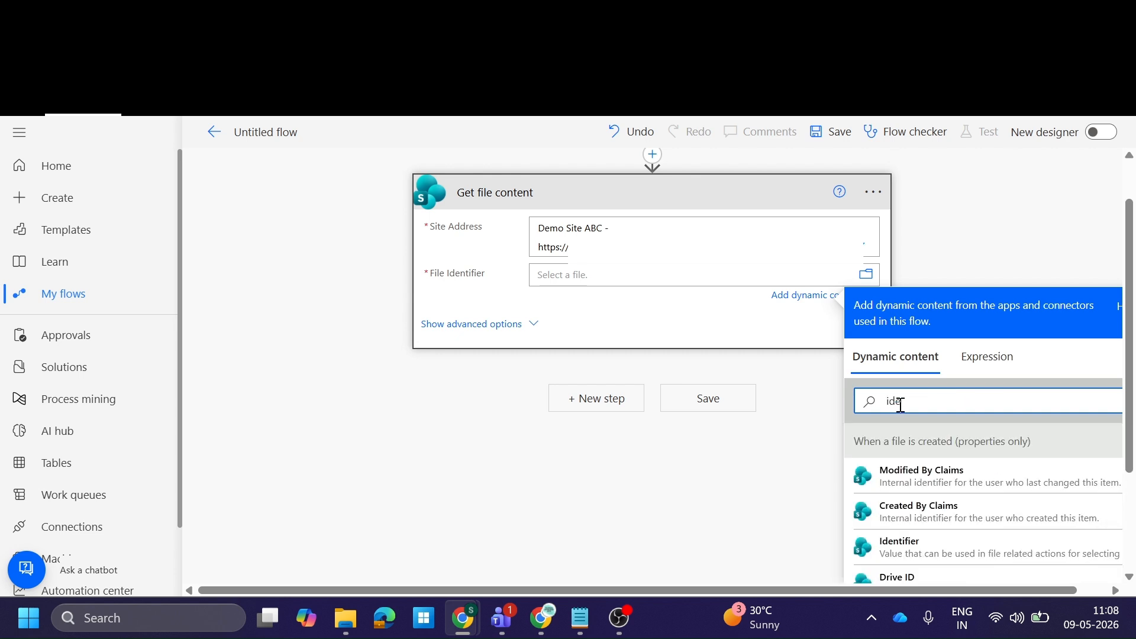
click(909, 550)
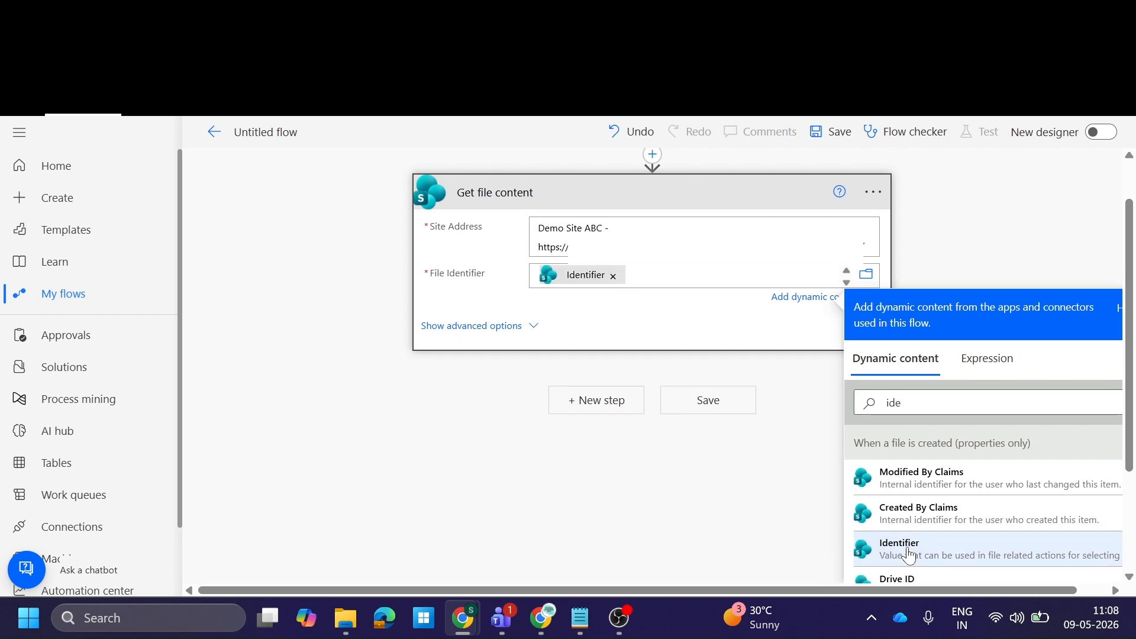
click(639, 198)
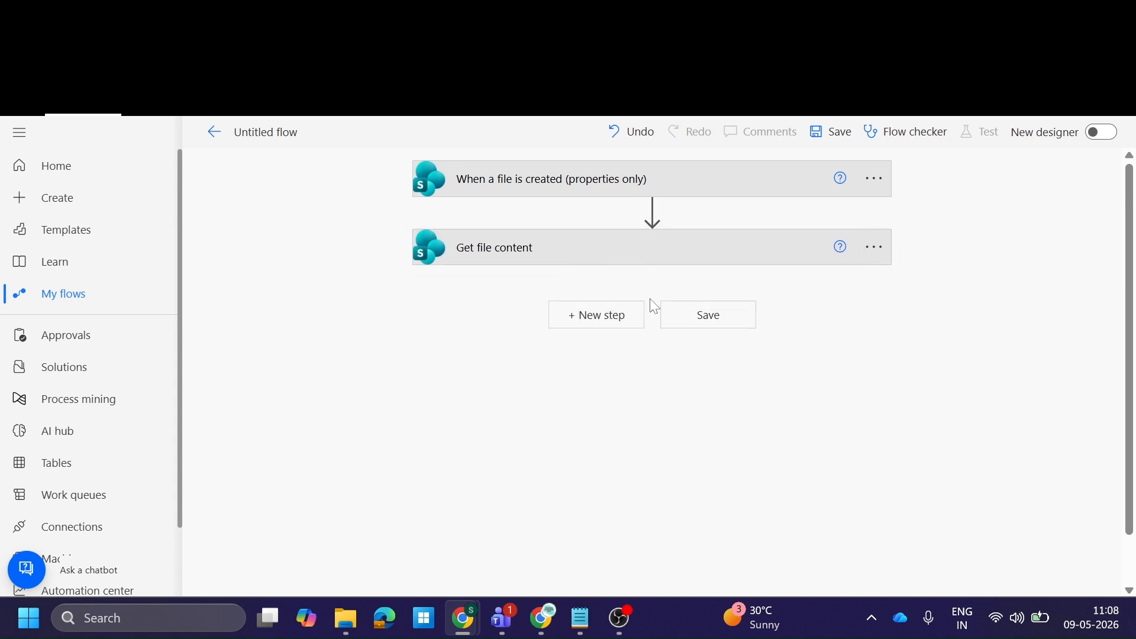
Step: Add the SharePoint "Update file properties" action after Get file content
click(621, 320)
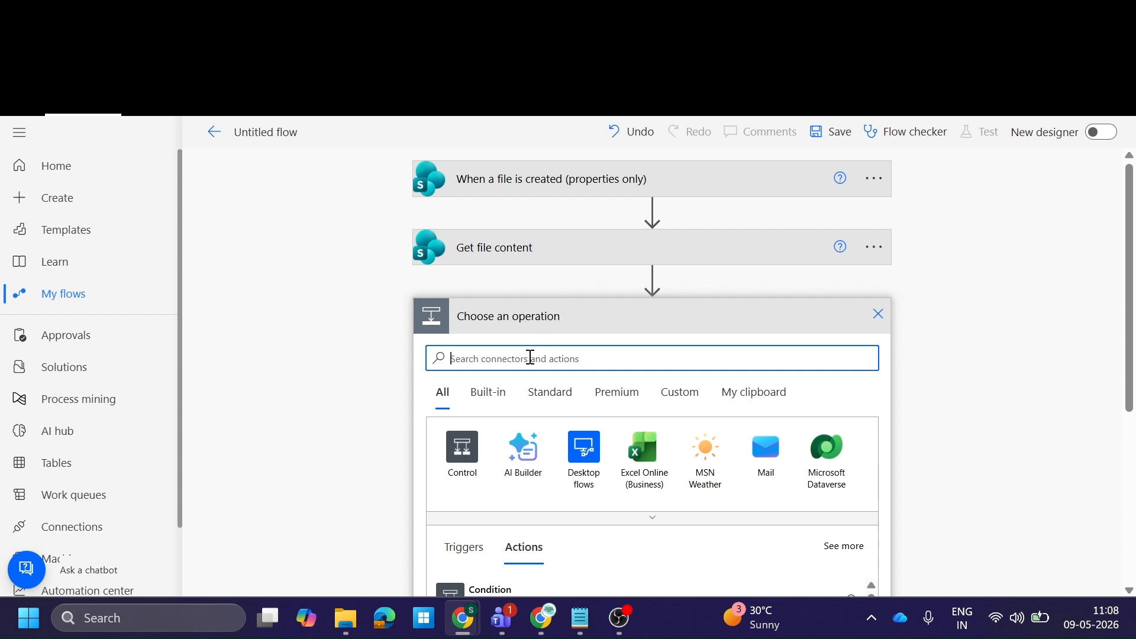
text(up)
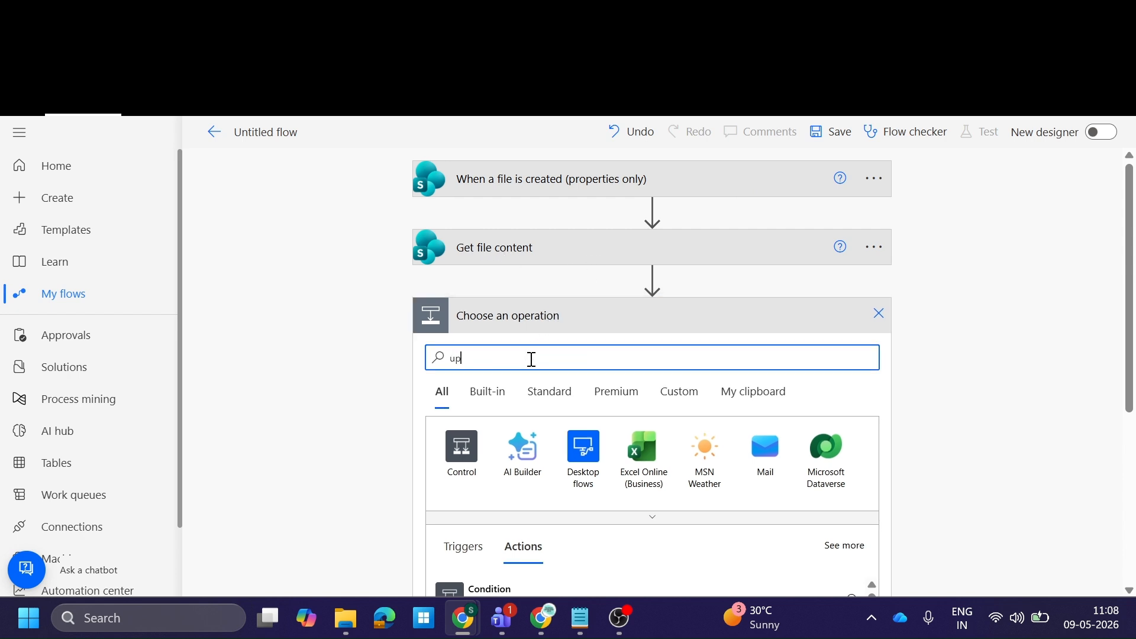
text(date file)
scroll(583, 417, down, 2)
scroll(582, 420, down, 2)
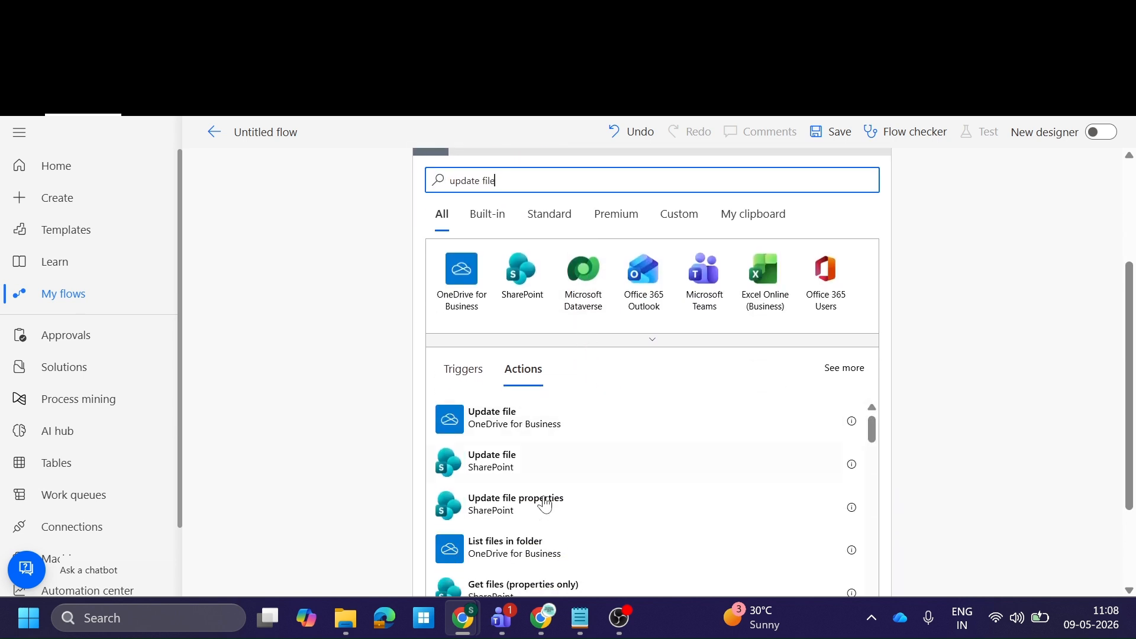
scroll(556, 512, down, 2)
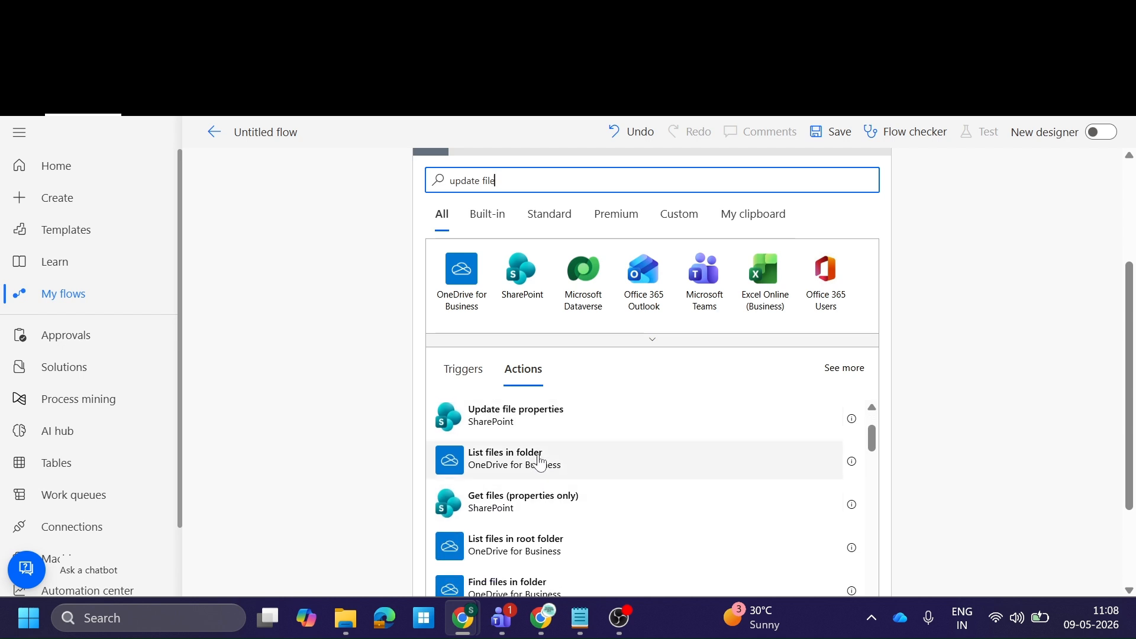
click(542, 430)
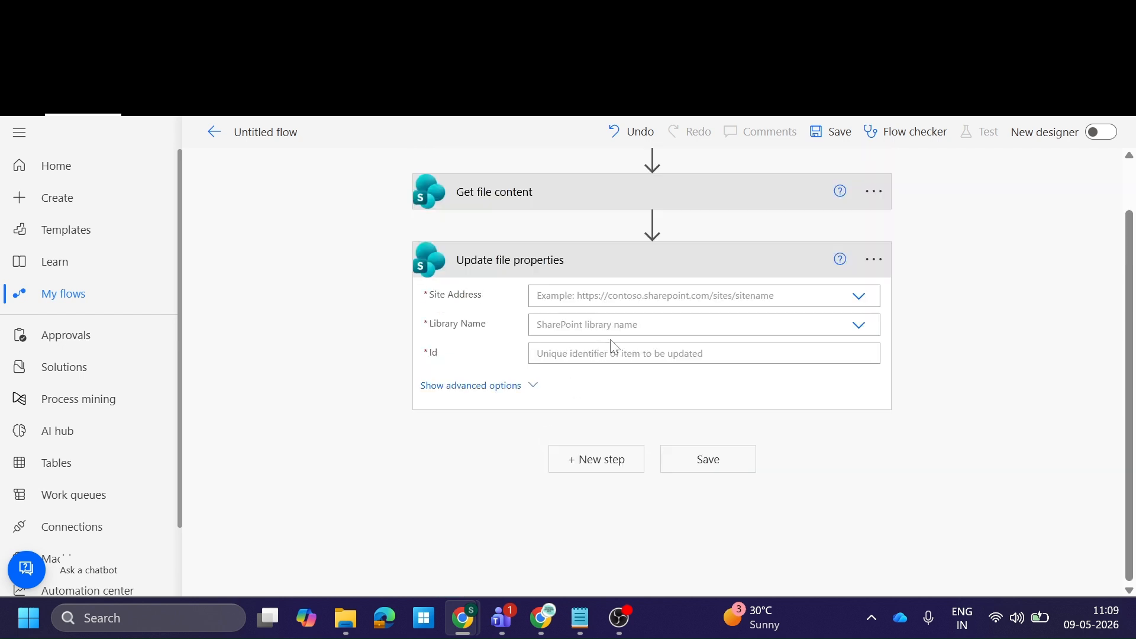
Step: Choose the connection for Update file properties, and set its site address to Demo Site ABC and its library to PDF Test 2
click(533, 389)
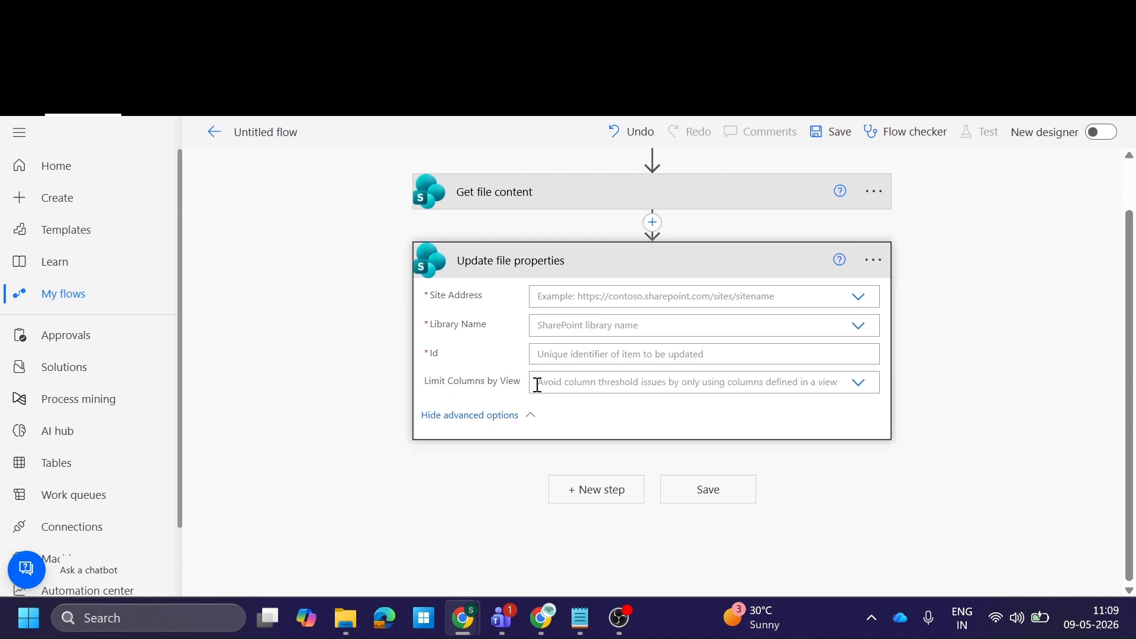
click(524, 416)
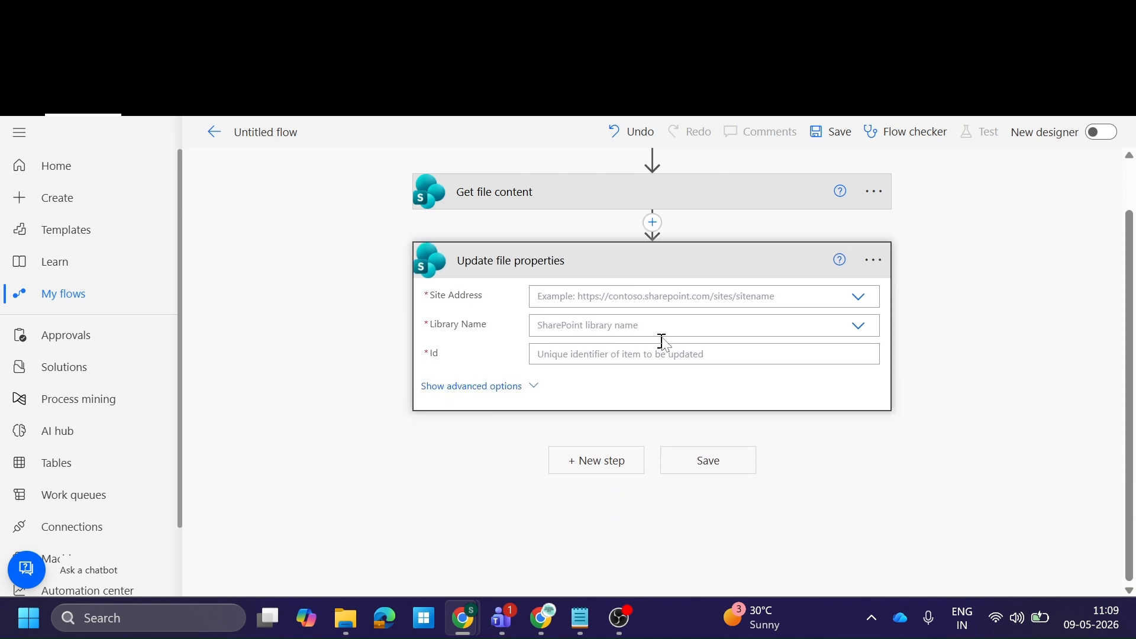
click(727, 299)
text(demo)
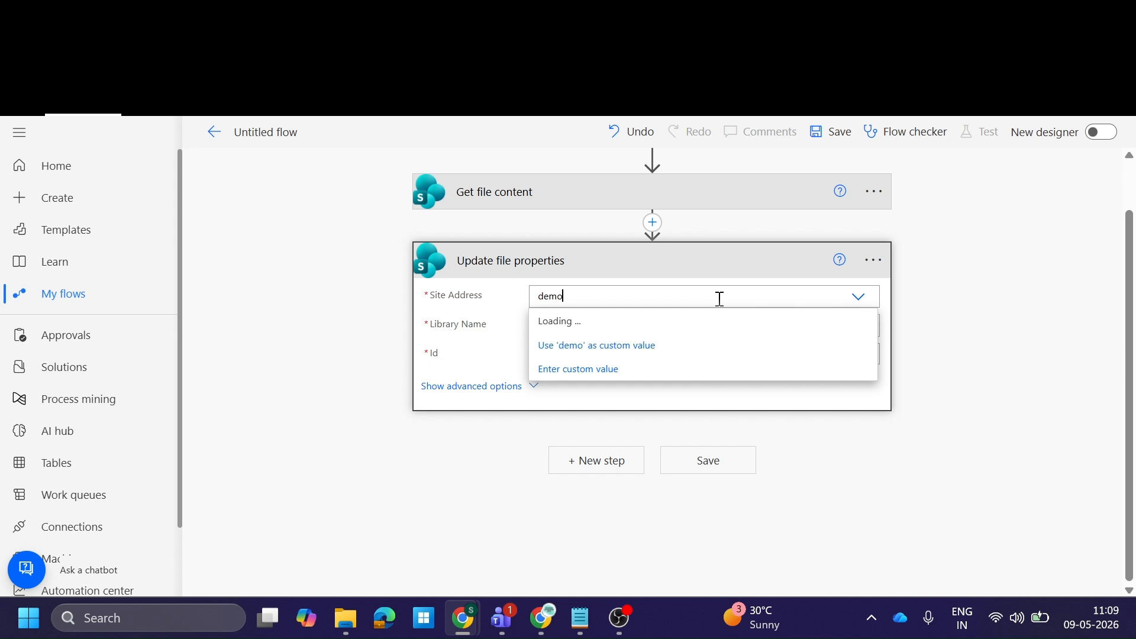
click(874, 261)
click(977, 518)
click(571, 299)
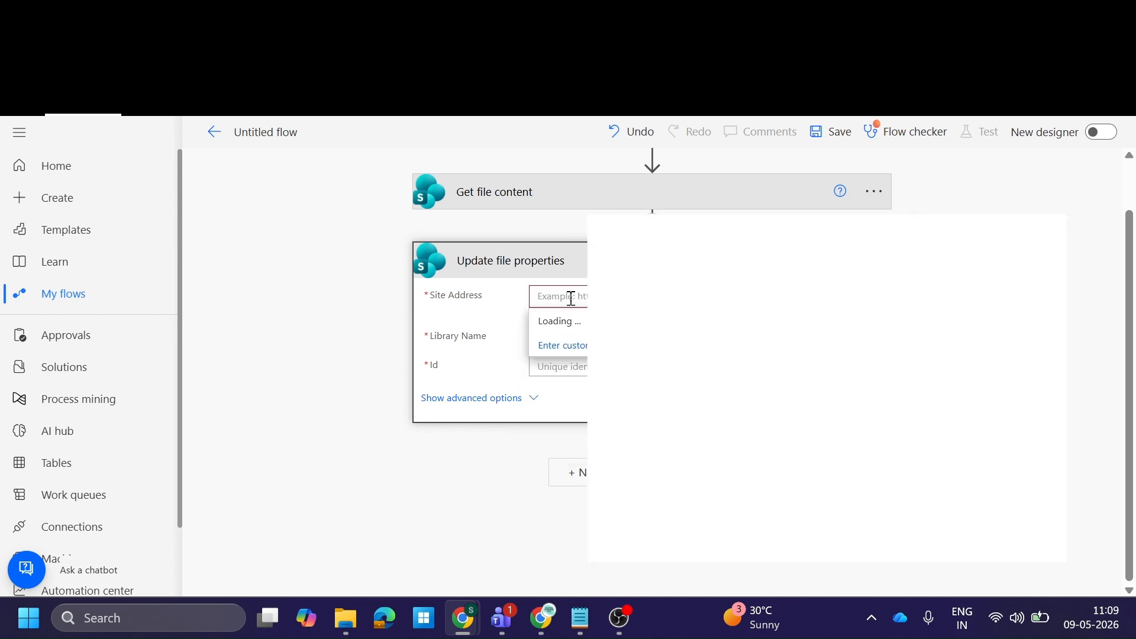
text(demo)
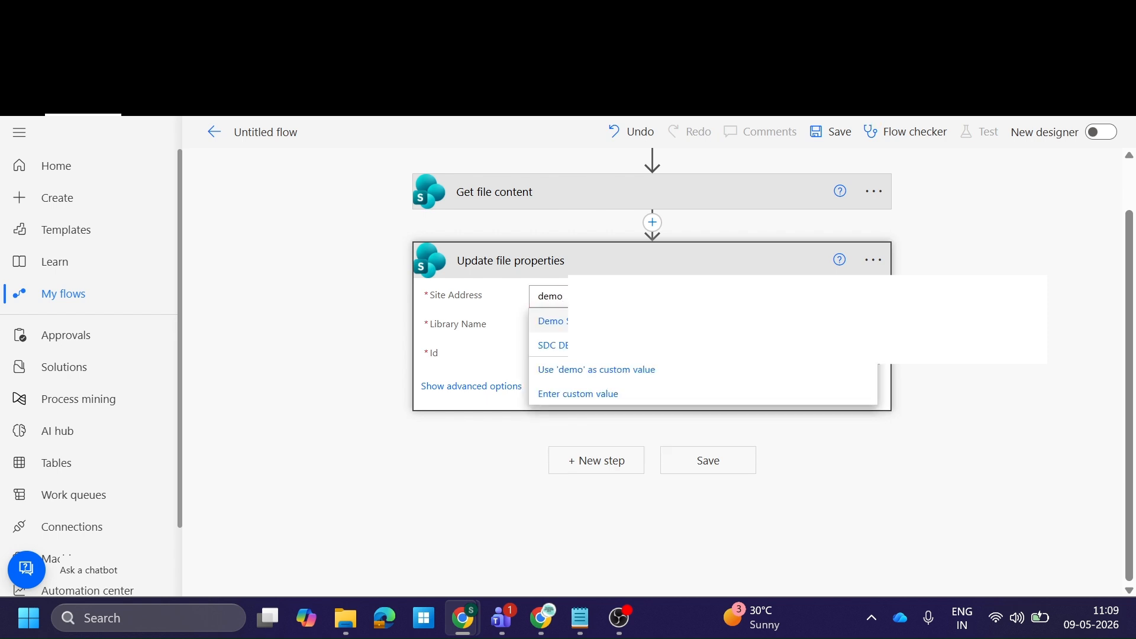
click(559, 321)
click(559, 343)
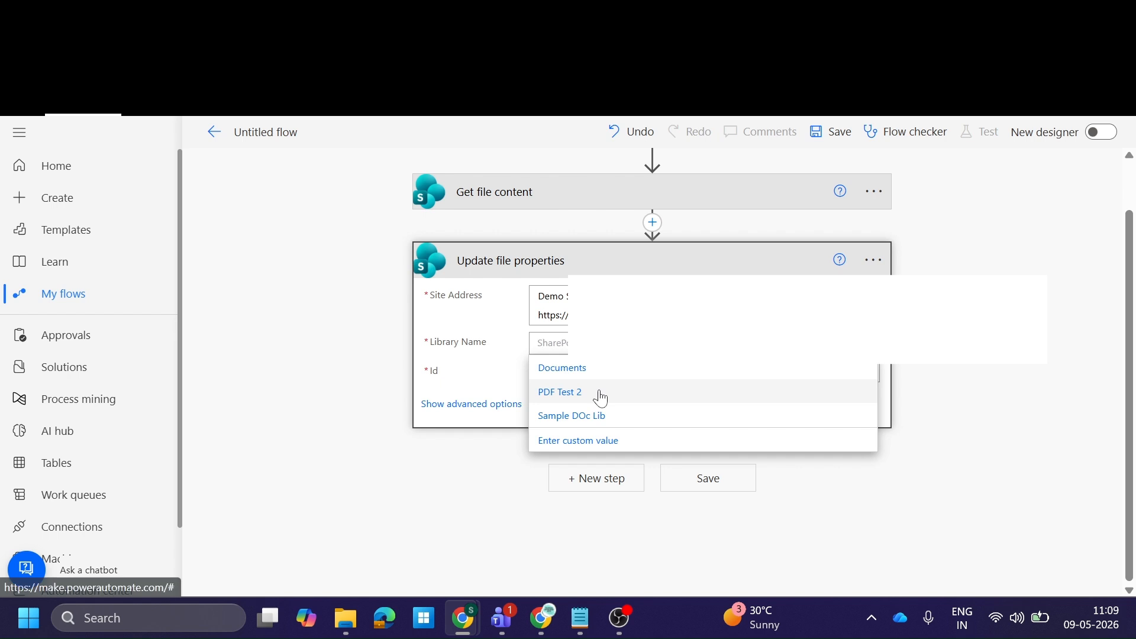
click(601, 391)
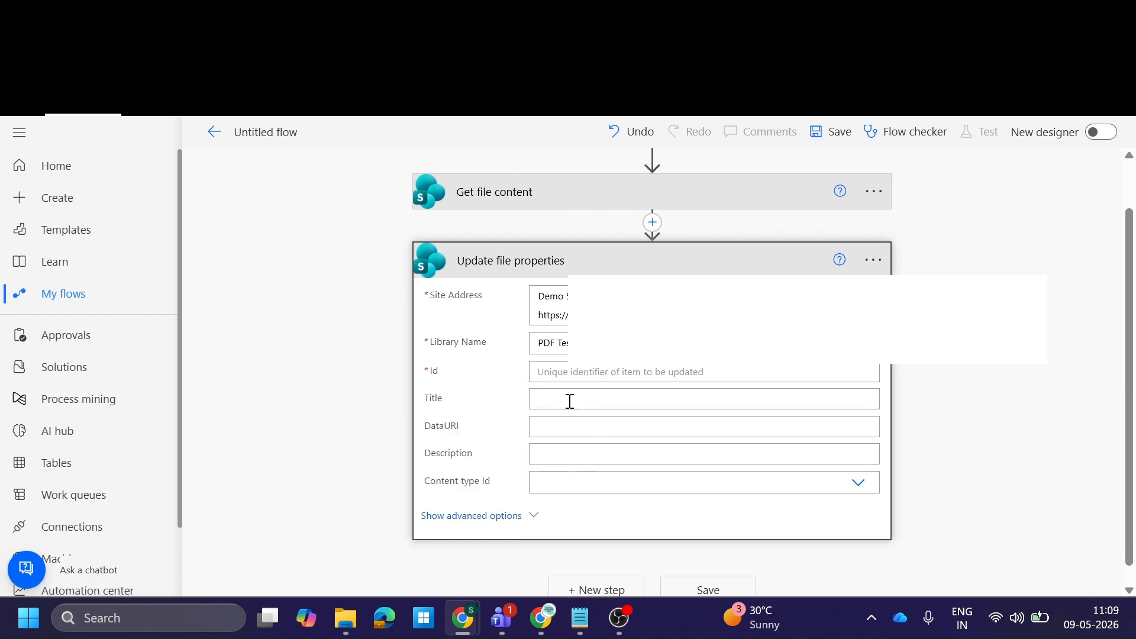
Step: Set the Id of Update file properties to the trigger's dynamic value ID
click(563, 373)
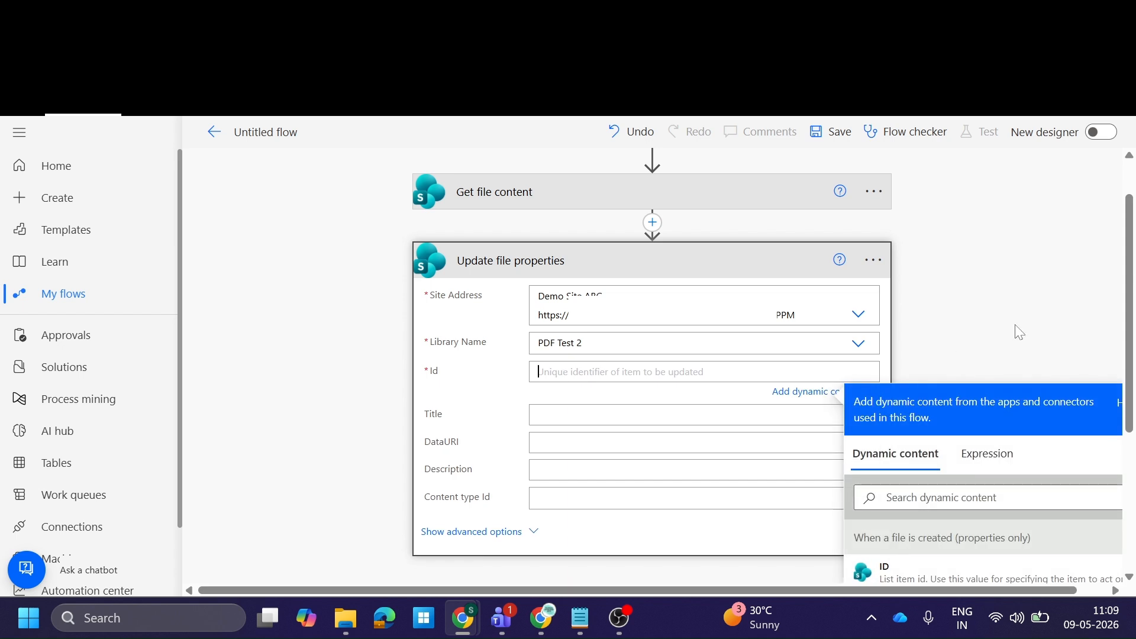
scroll(1019, 333, down, 2)
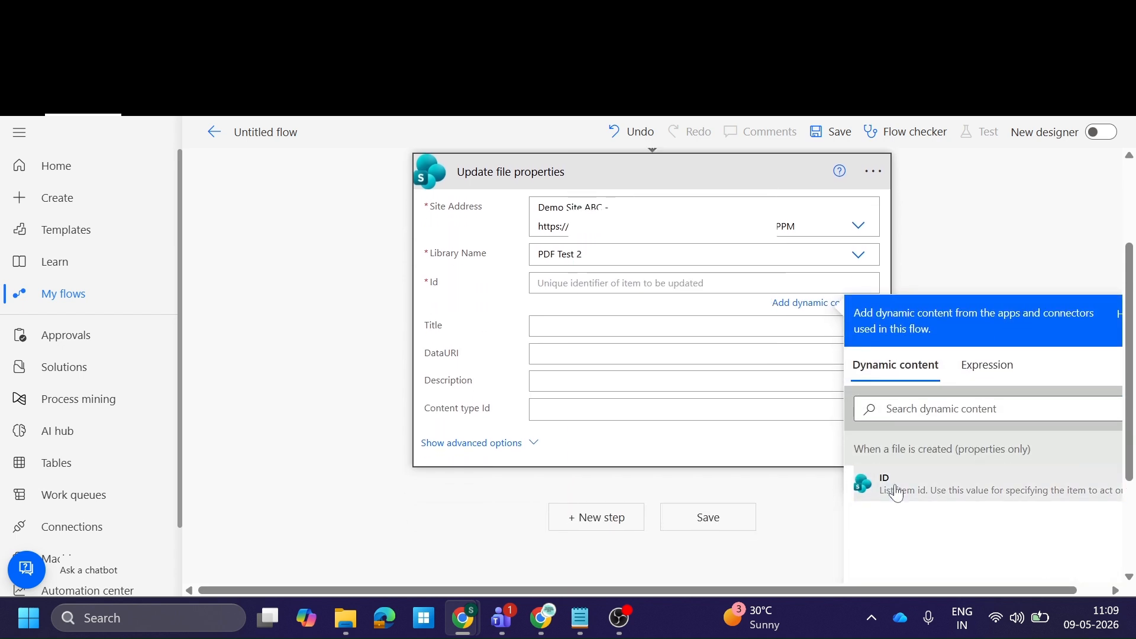
click(897, 493)
scroll(920, 257, up, 3)
scroll(904, 284, down, 3)
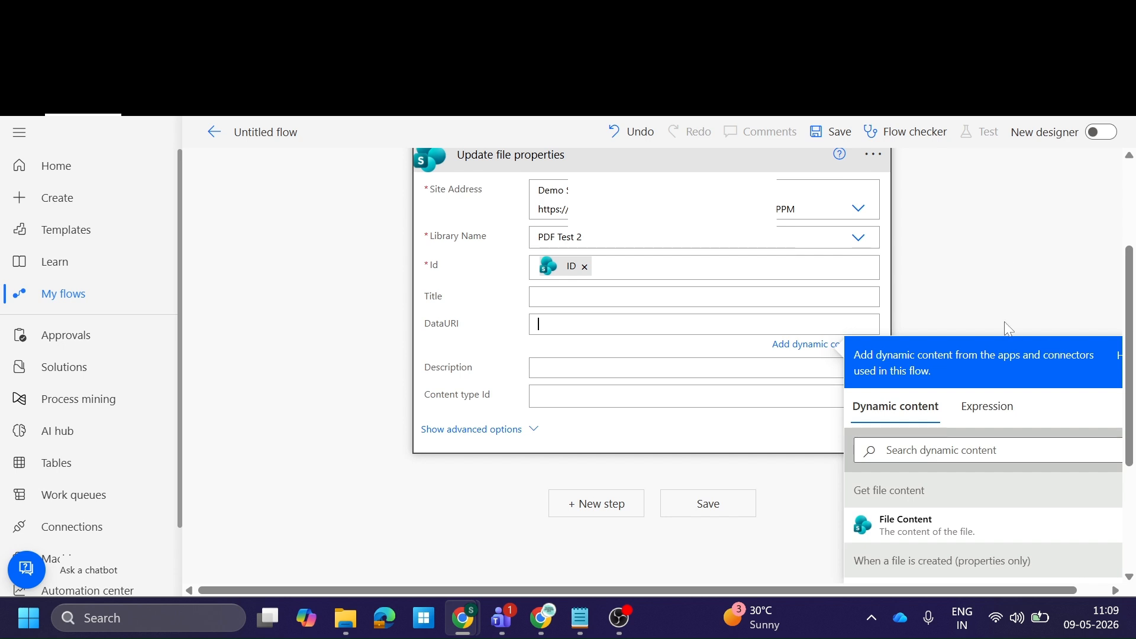
Step: Open the expression editor for the DataURI property and review the data URI expression stored in Notepad
click(1000, 407)
mouse_move(586, 617)
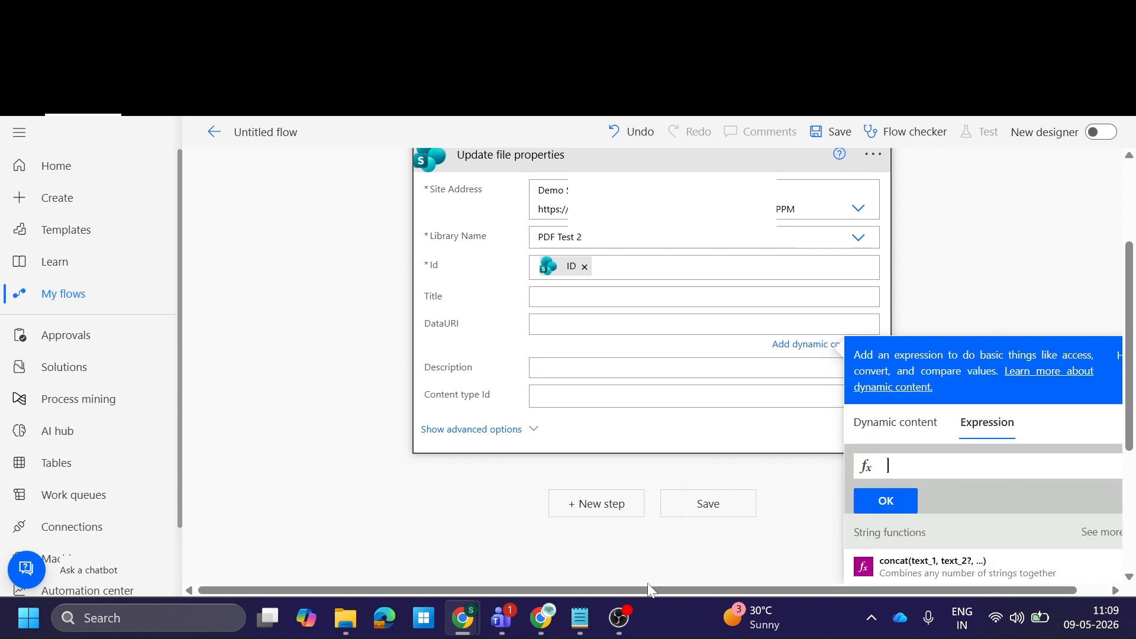
click(586, 629)
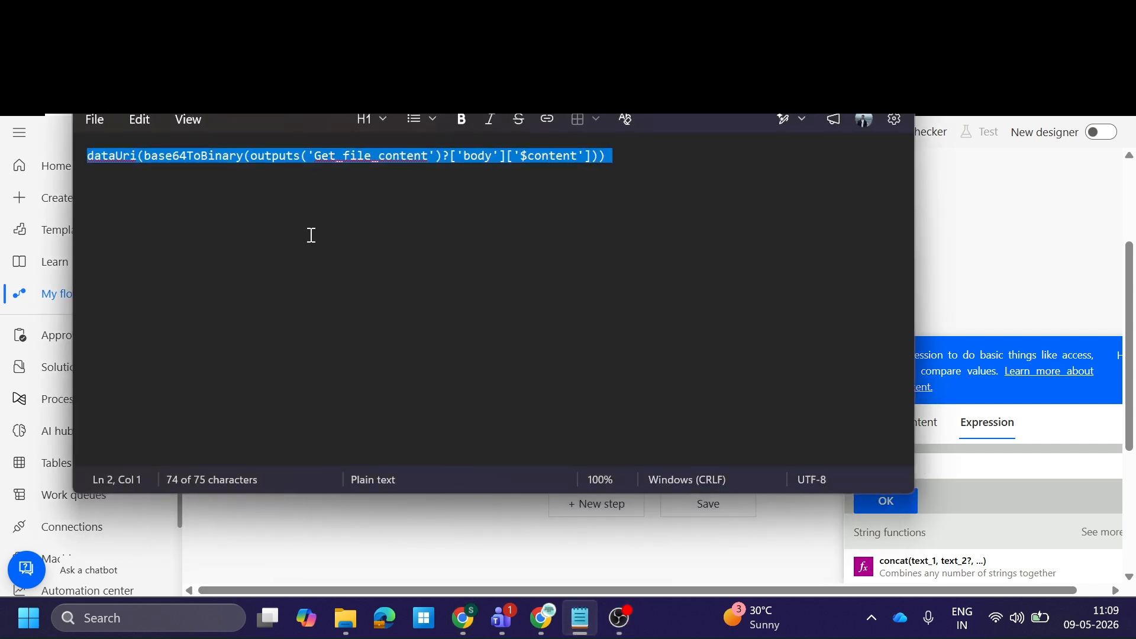
click(264, 228)
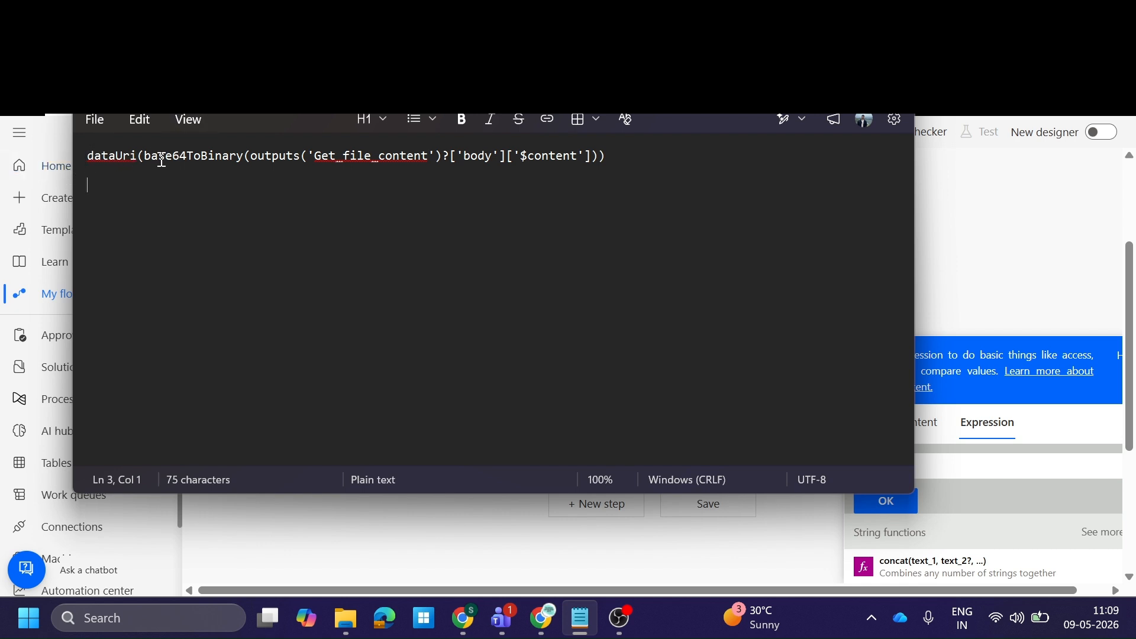
drag(146, 155, 243, 160)
click(280, 156)
drag(605, 152, 588, 155)
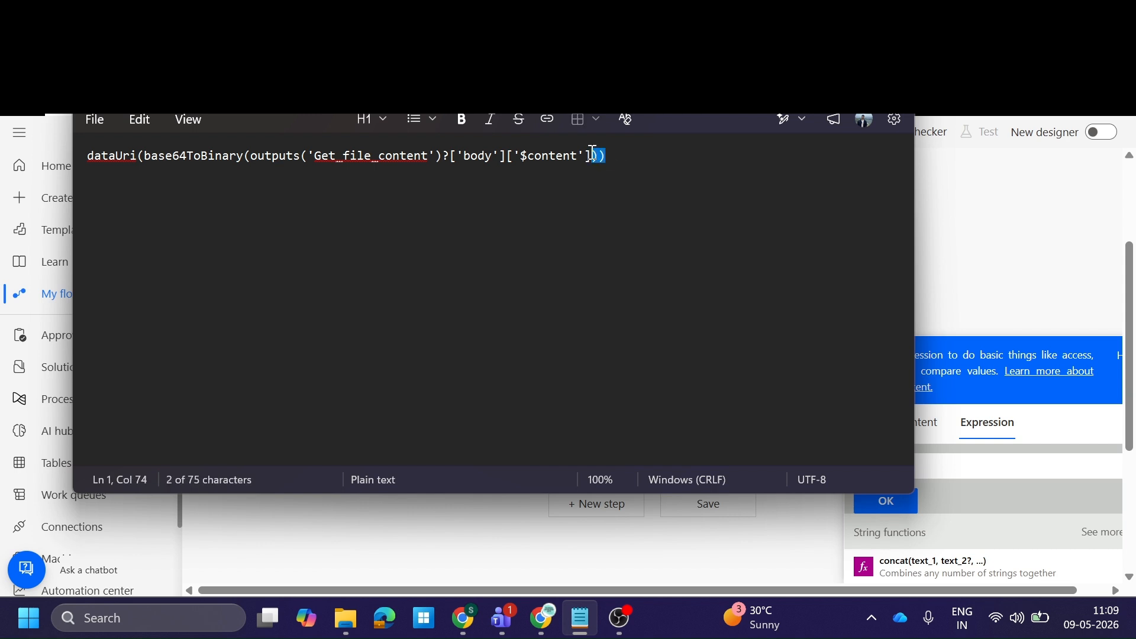
click(449, 166)
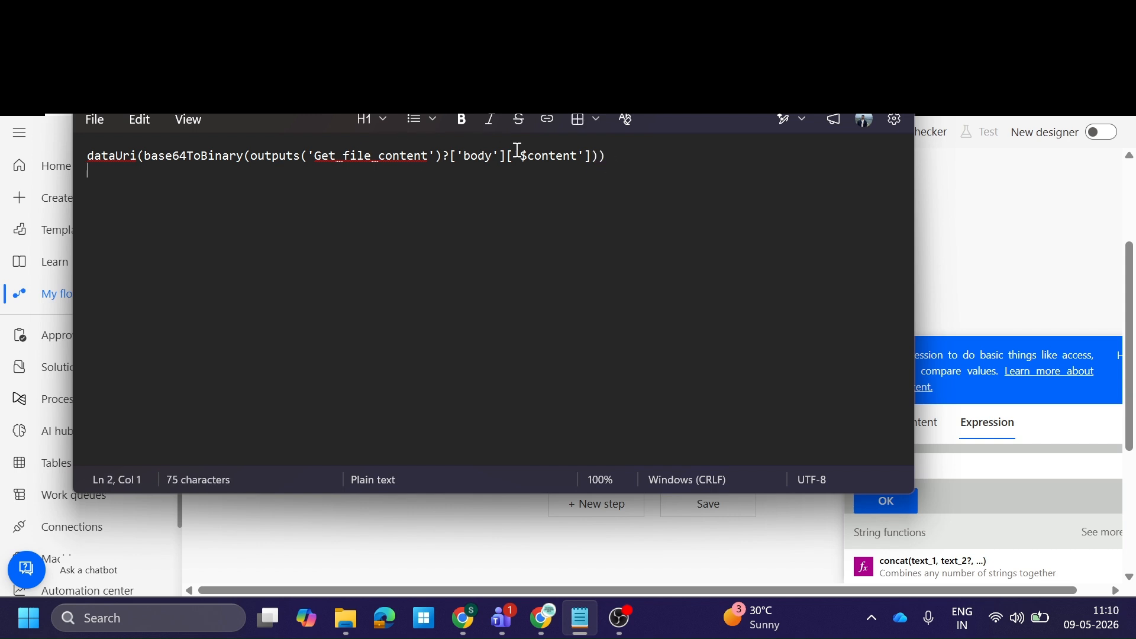
click(812, 86)
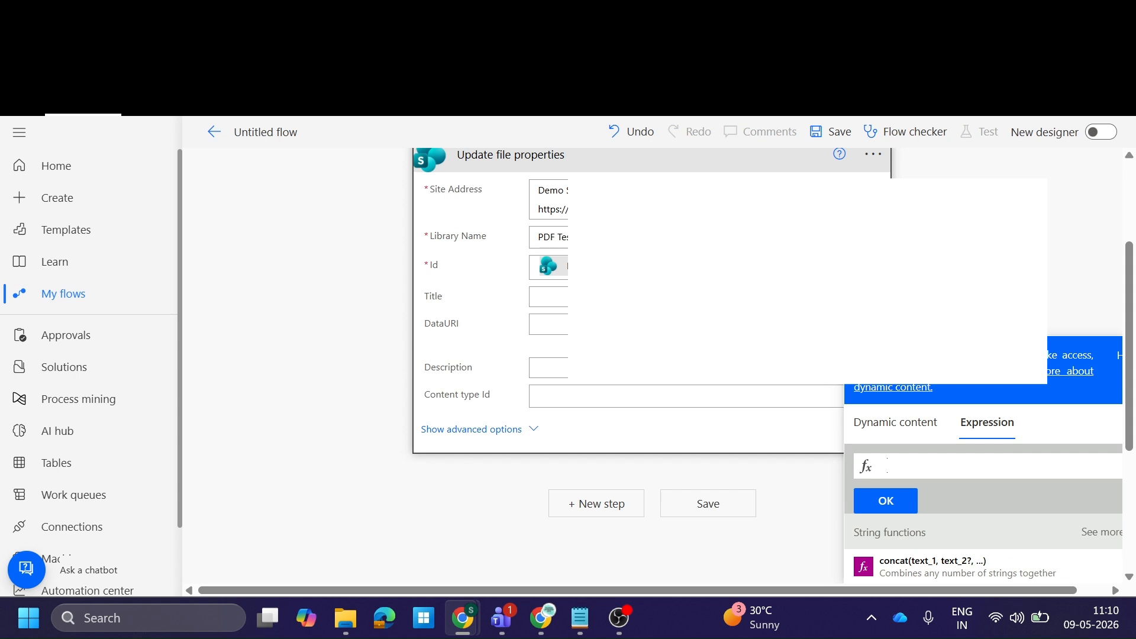
scroll(808, 281, up, 3)
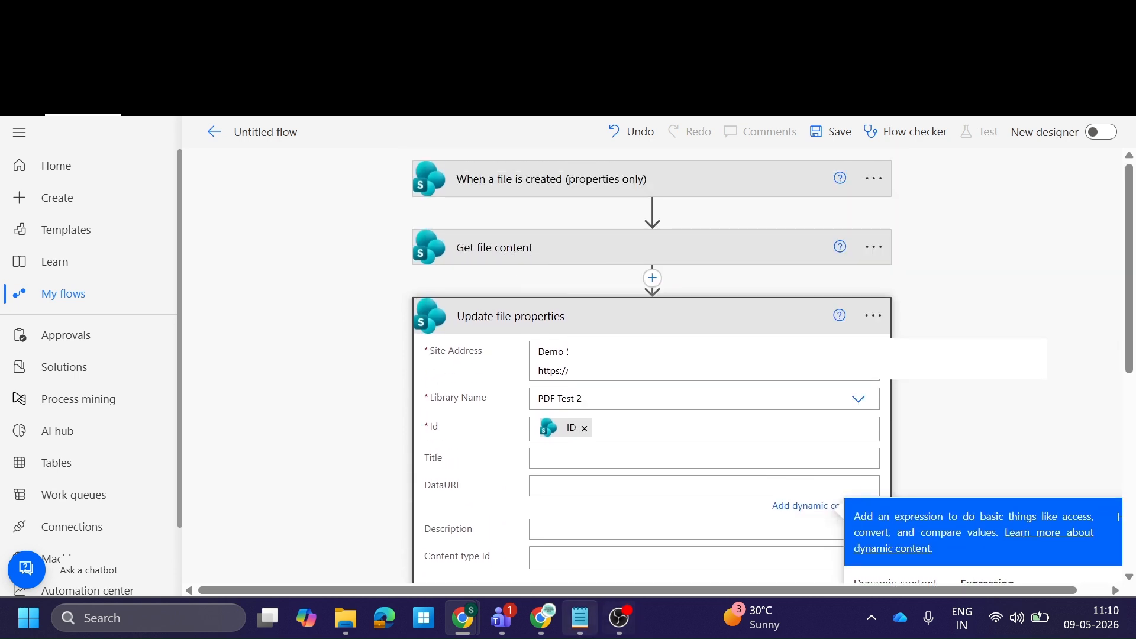
Step: Set DataURI to the expression dataUri(base64ToBinary(outputs('Get_file_content')?['body']['$content'])) copied from Notepad, and collapse Update file properties
click(580, 618)
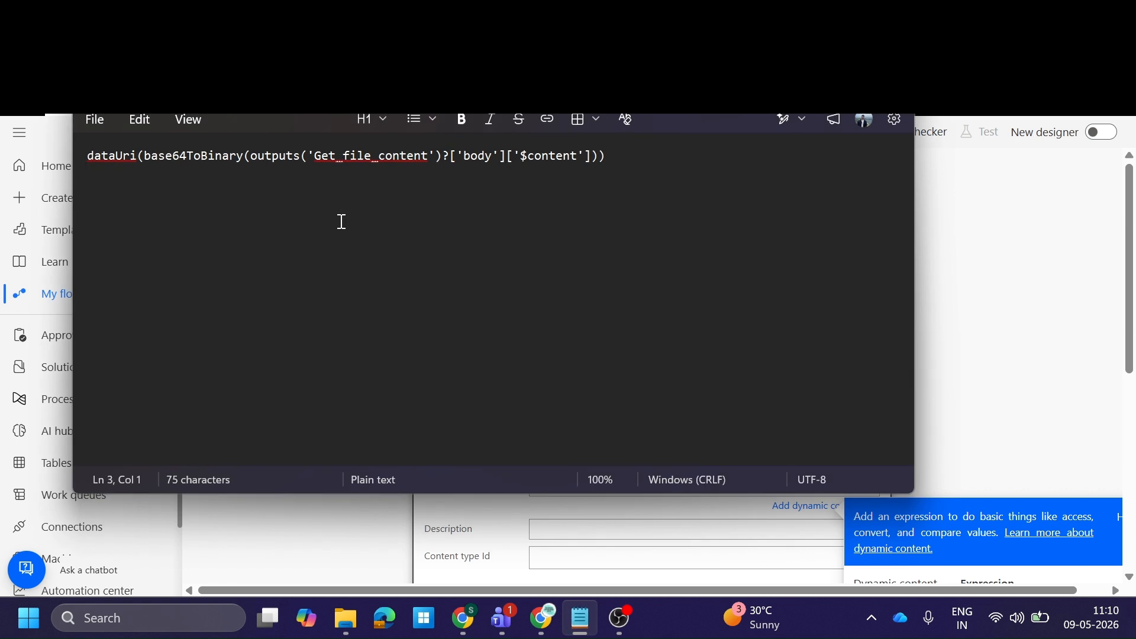
drag(89, 156, 614, 157)
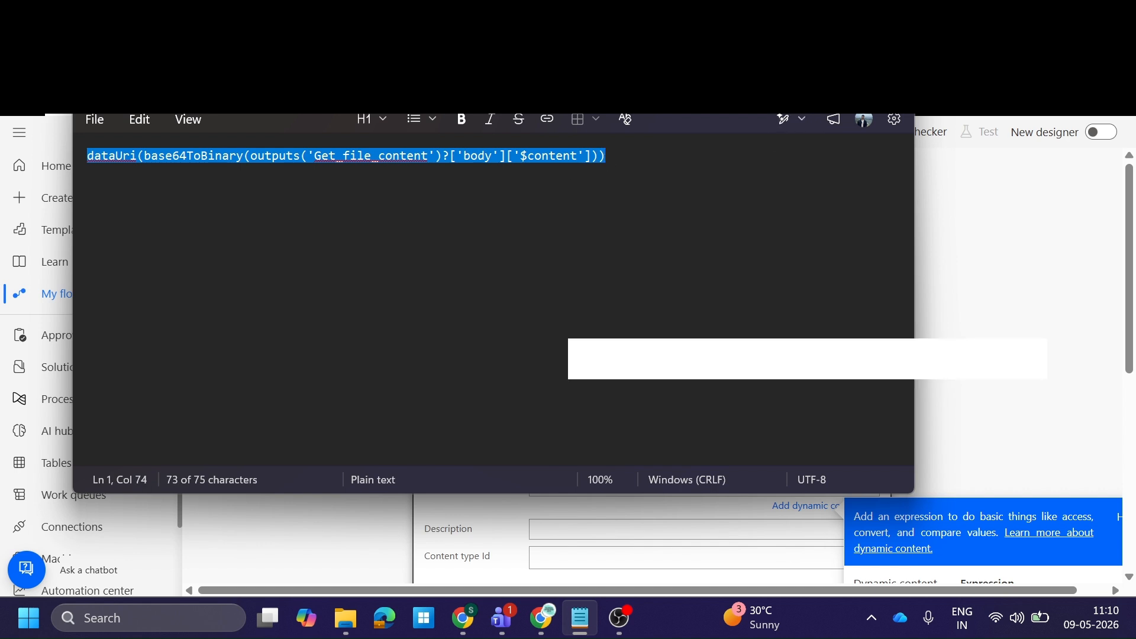
key(alt+Tab)
scroll(692, 272, down, 2)
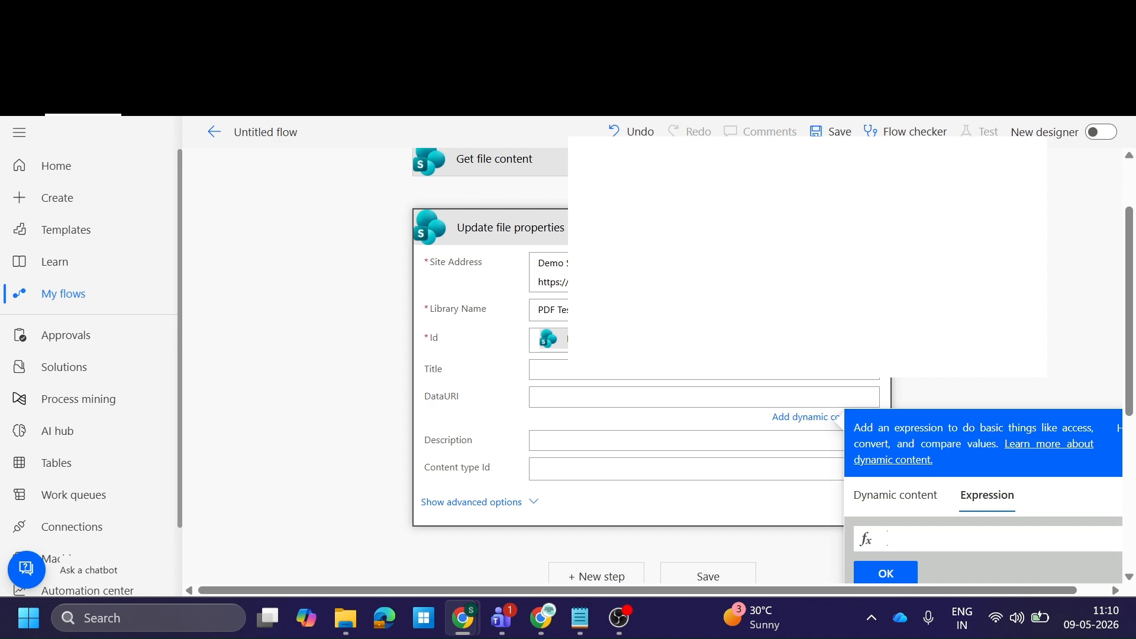
scroll(564, 274, down, 2)
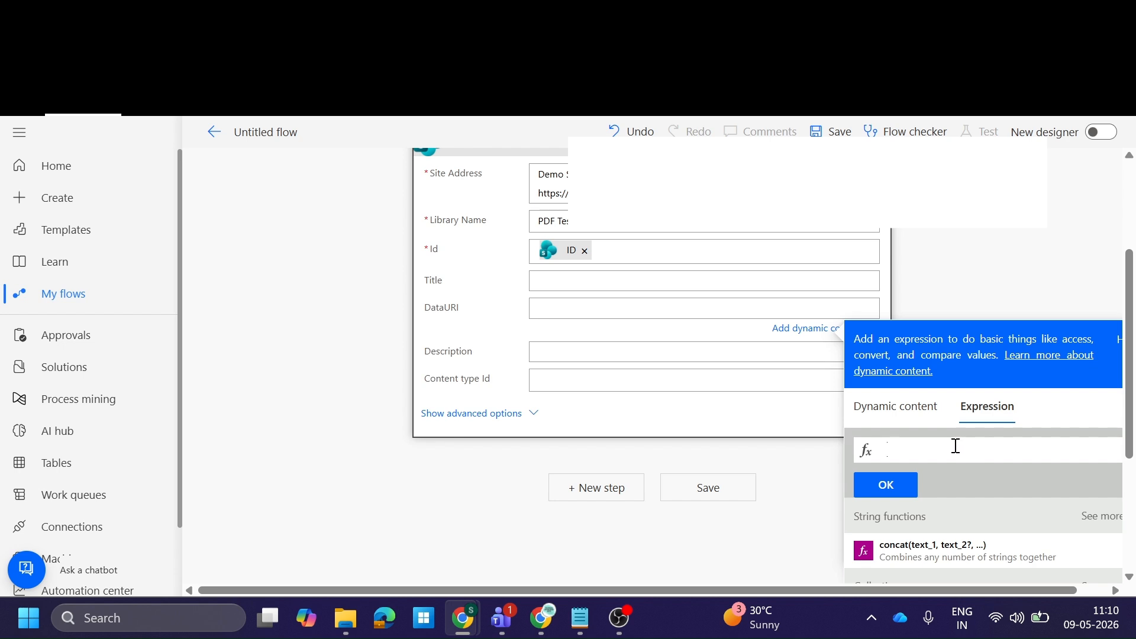
key(ctrl+v)
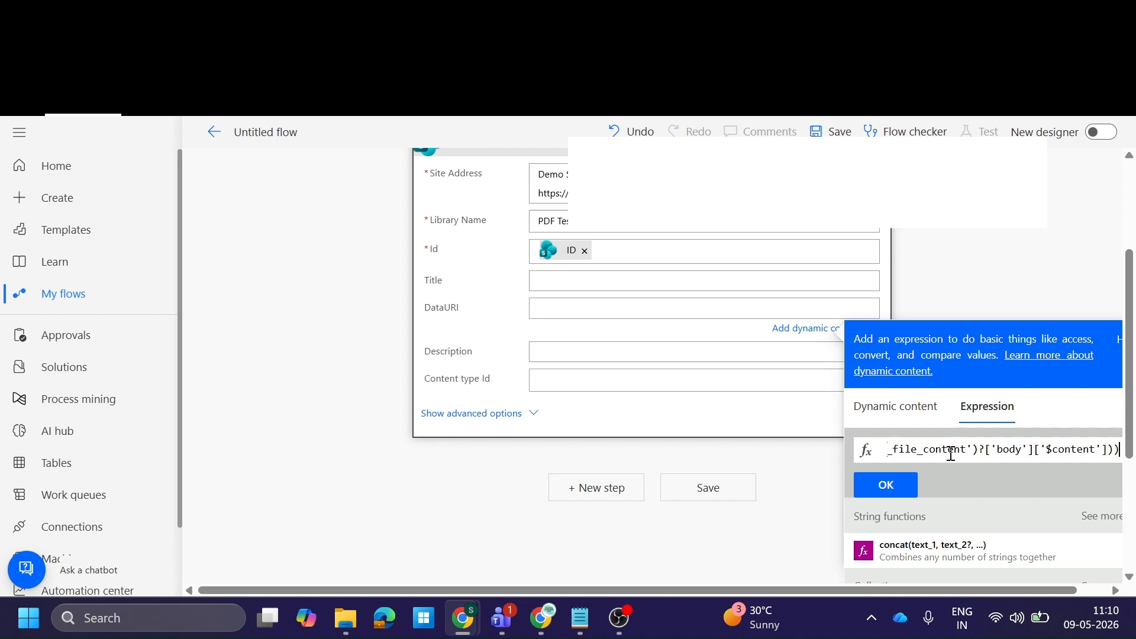
click(895, 484)
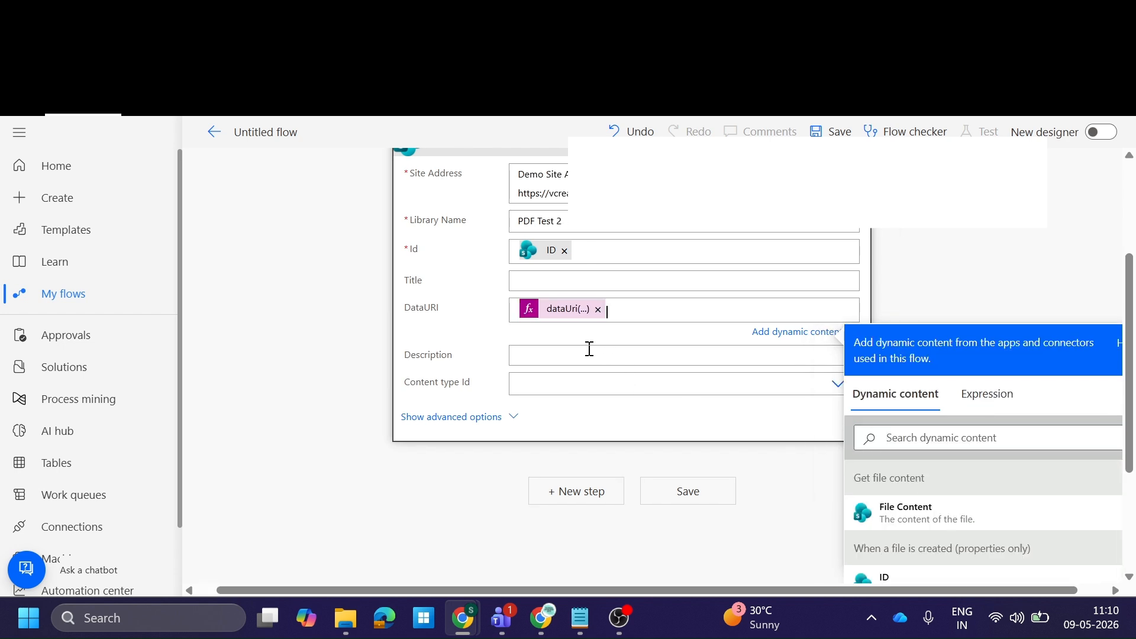
scroll(589, 350, down, 3)
click(589, 355)
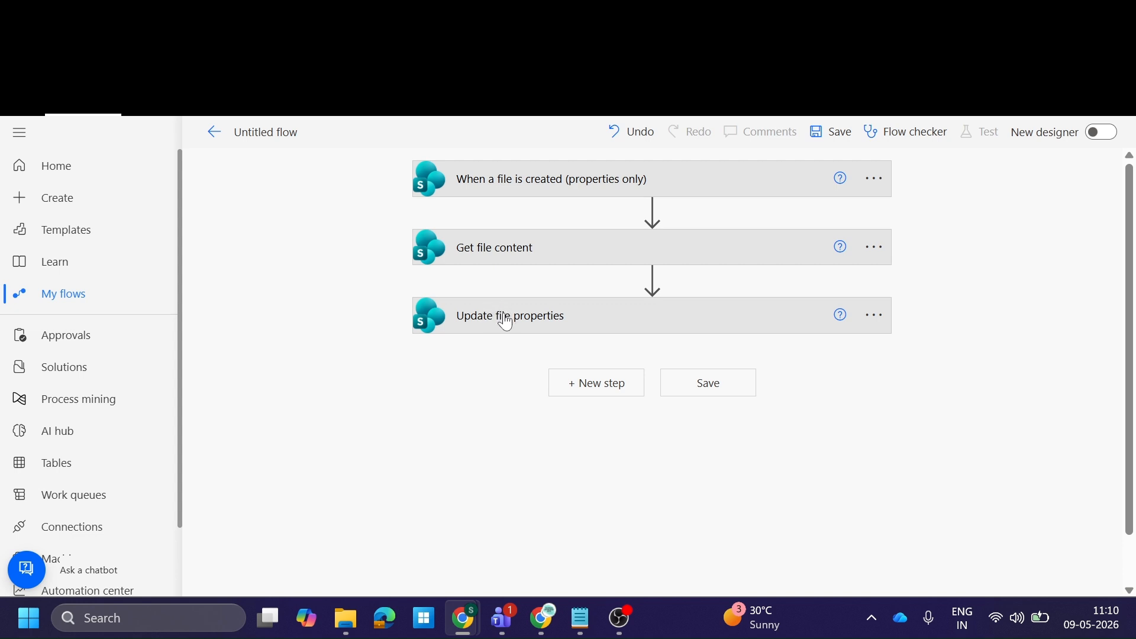
Step: Name the flow PDF URI Test and save it
click(250, 127)
text(So)
key(BackSpace)
key(BackSpace)
text(PDF te)
text(URI Test)
click(827, 138)
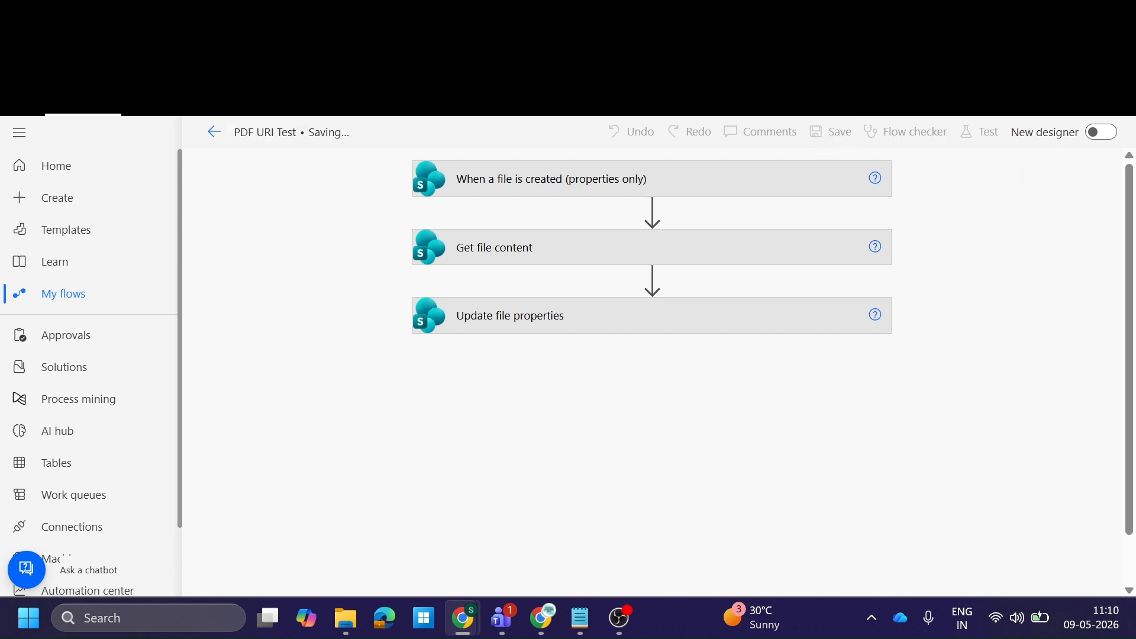
Step: Start a manual test run of the PDF URI Test flow
click(651, 12)
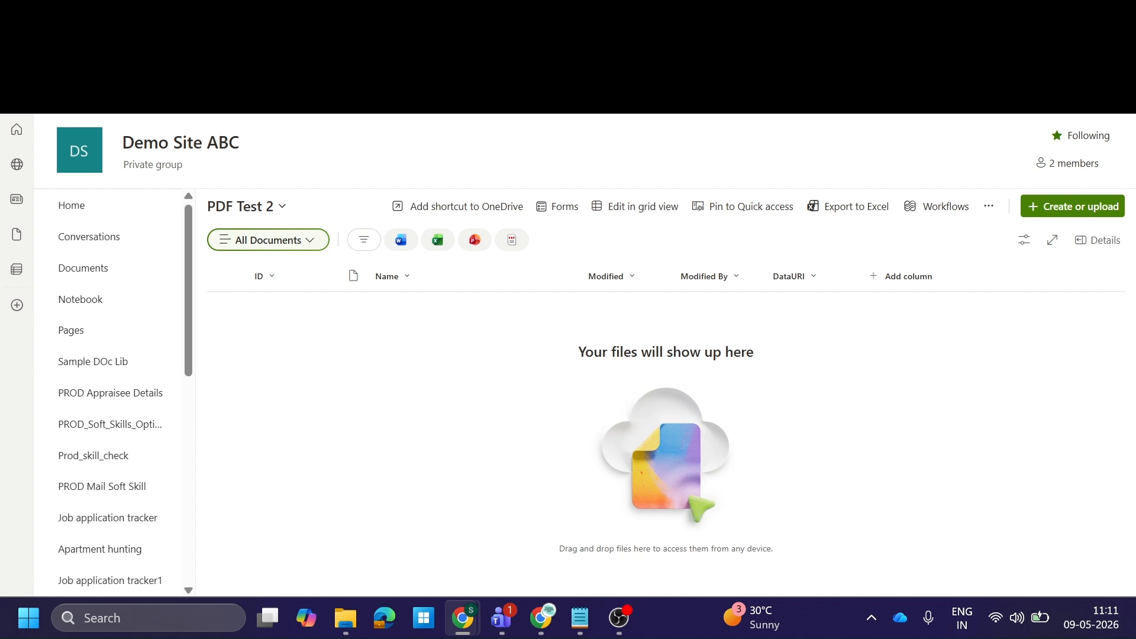
key(ctrl+Tab)
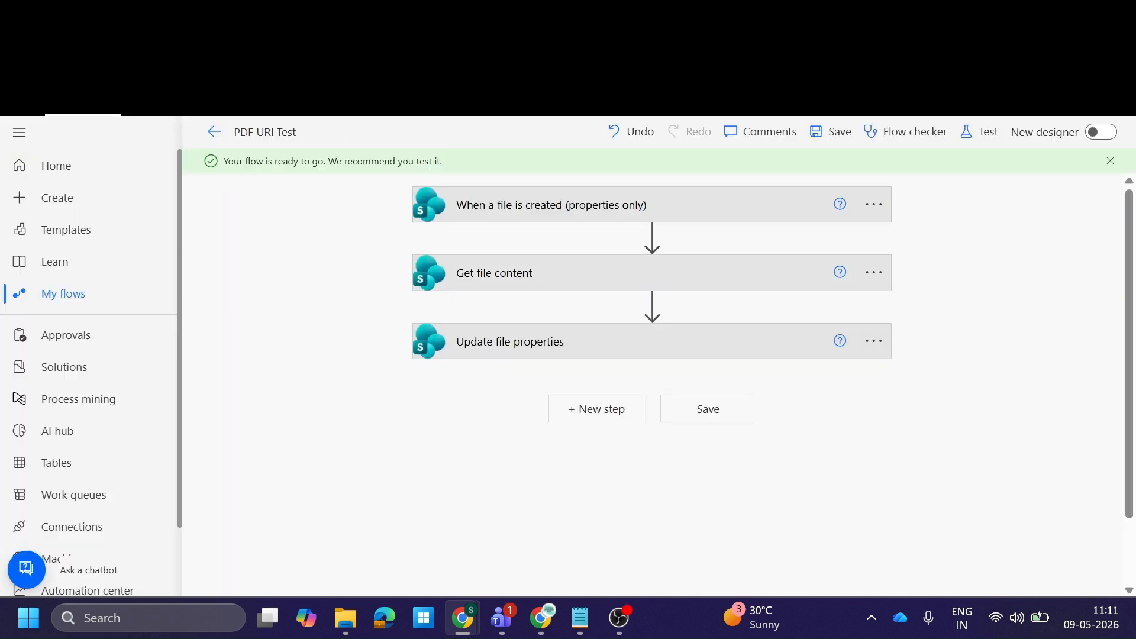
click(977, 133)
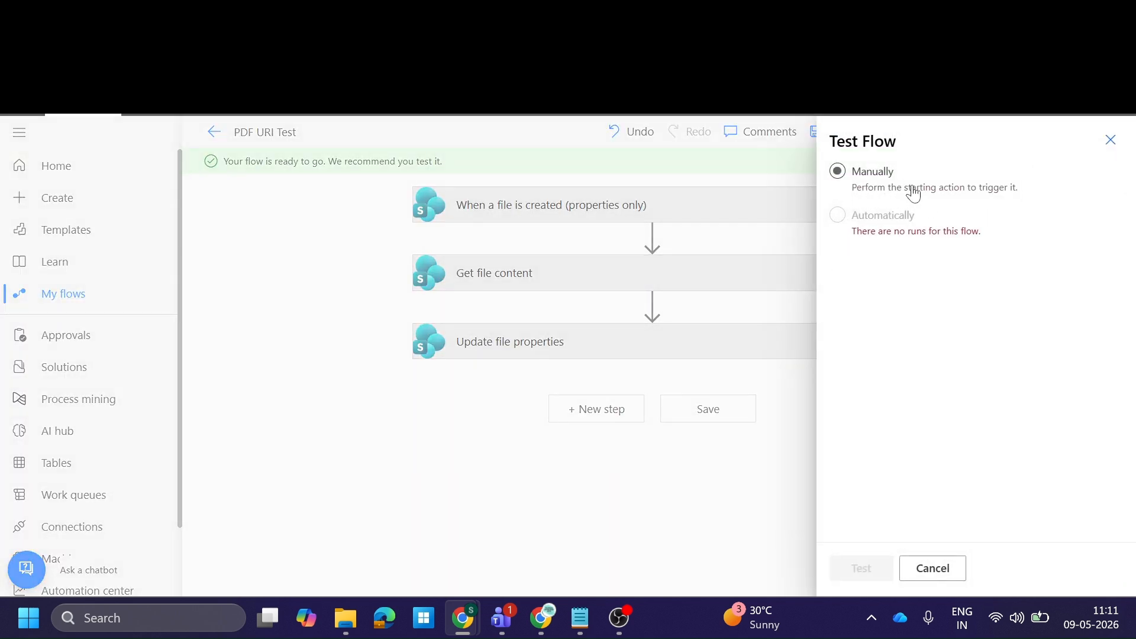
click(836, 171)
click(861, 568)
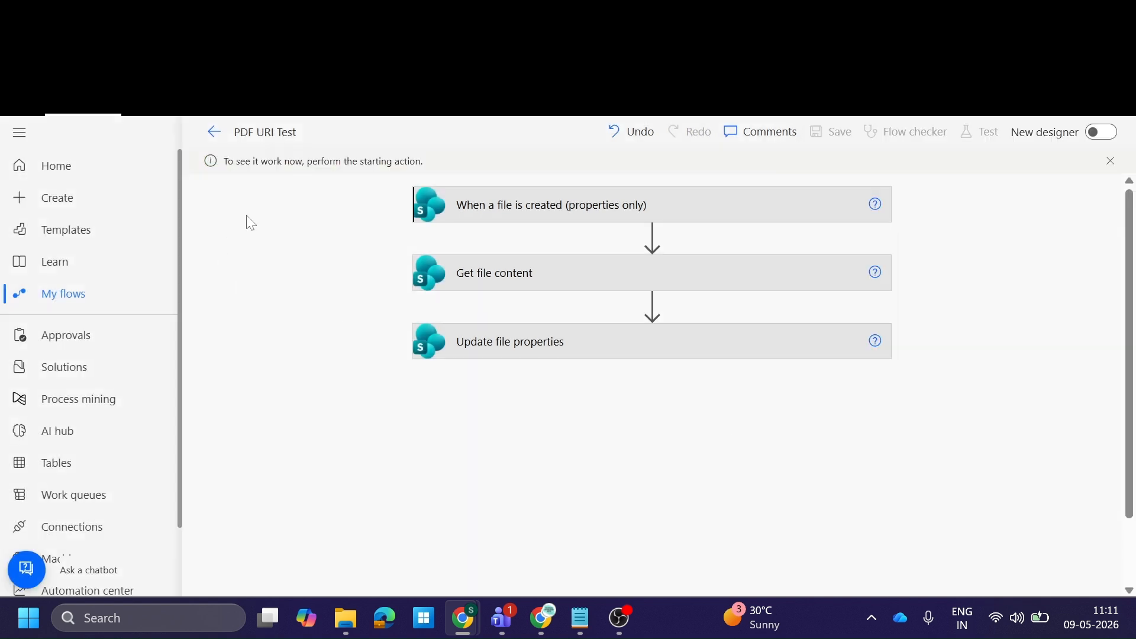
Step: Upload the PDF _NEXON_MAIN BROCHURE_MOBILE_ to the PDF Test 2 library in SharePoint to trigger the flow
click(290, 14)
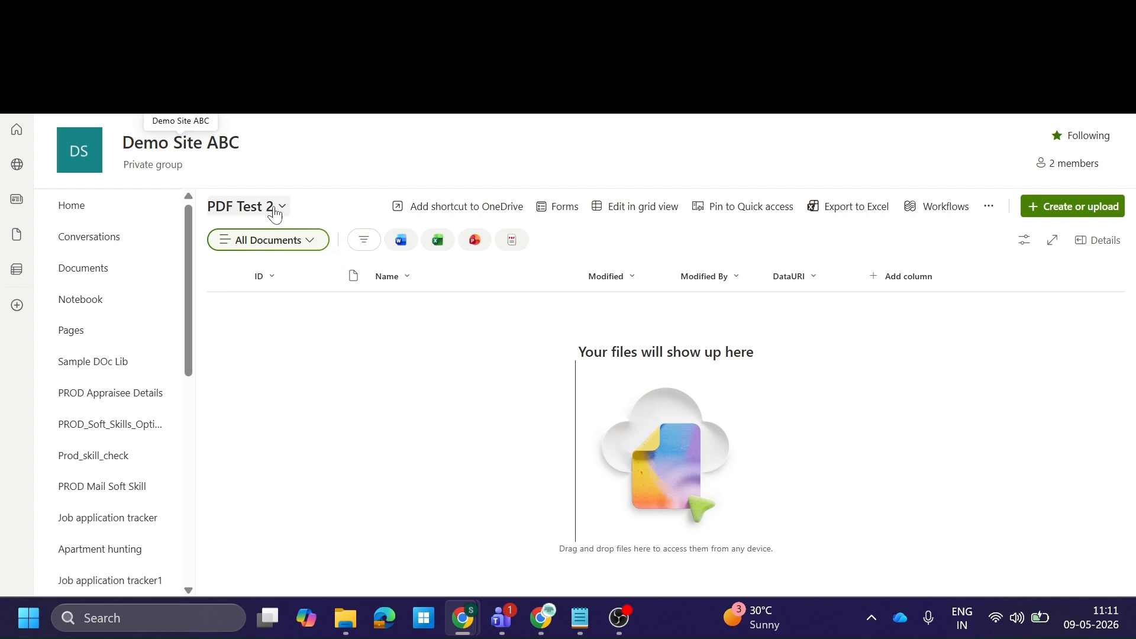
click(1059, 207)
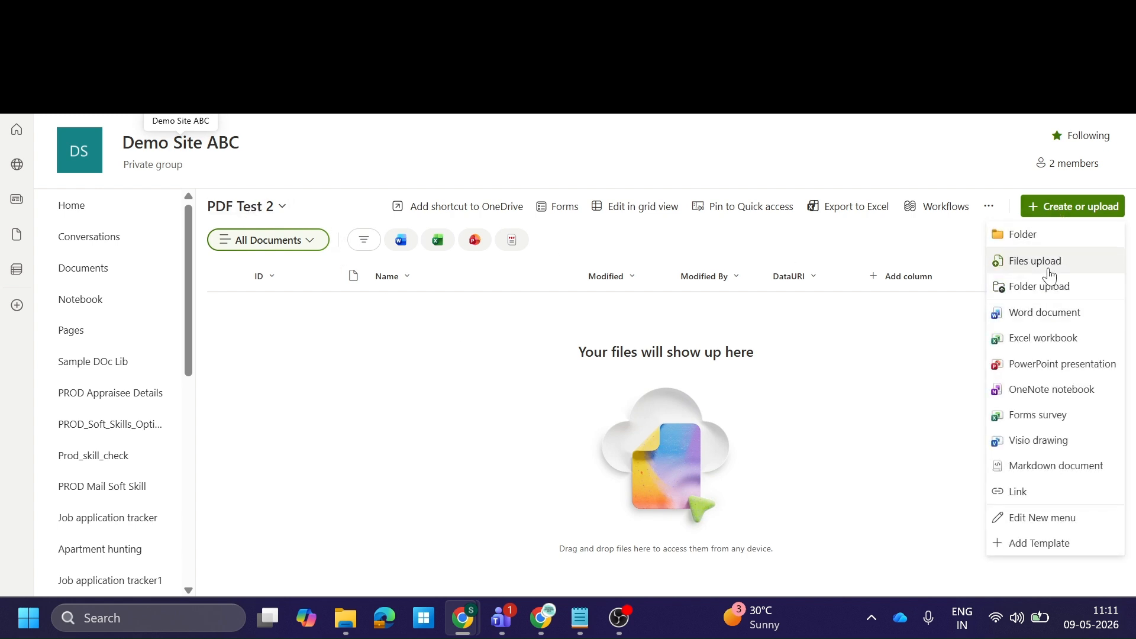
click(1046, 263)
scroll(248, 392, down, 10)
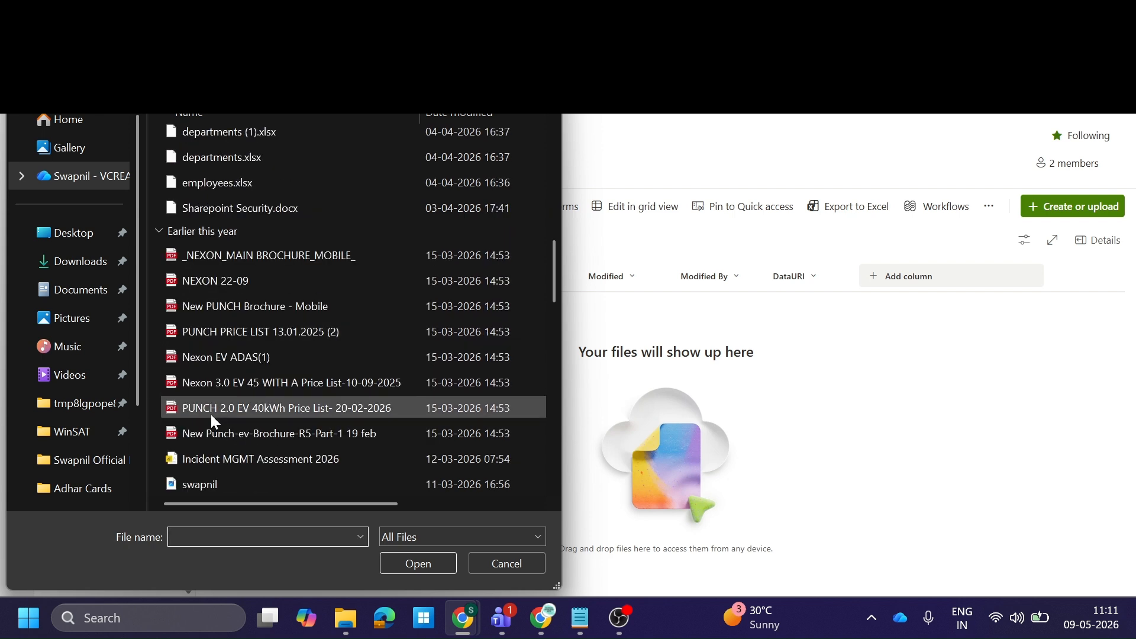
click(210, 411)
click(230, 262)
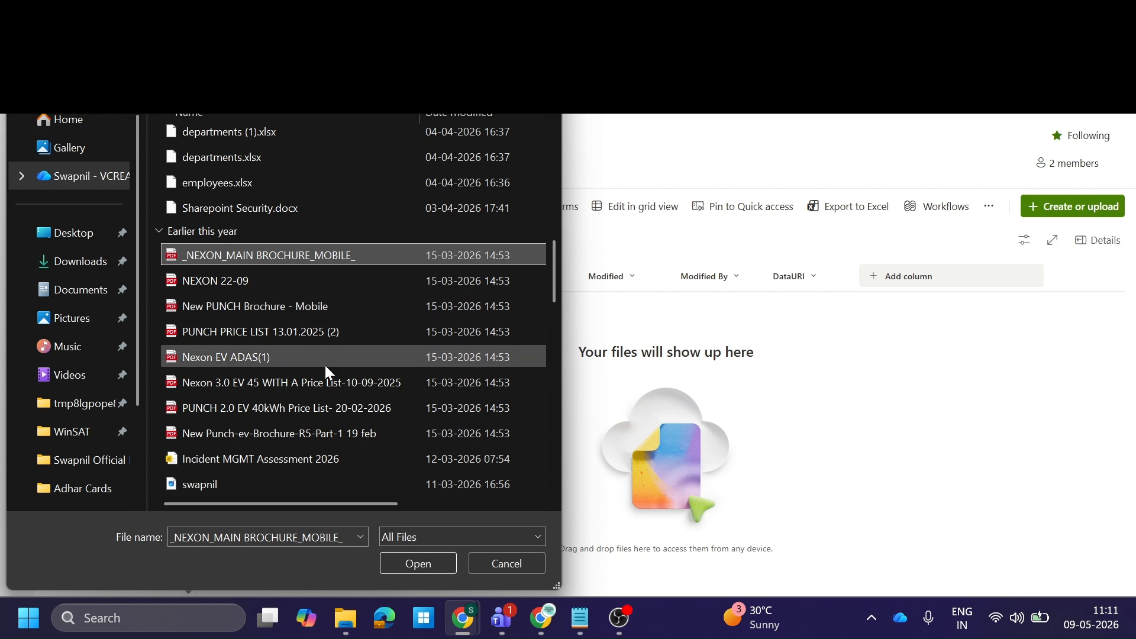
click(412, 565)
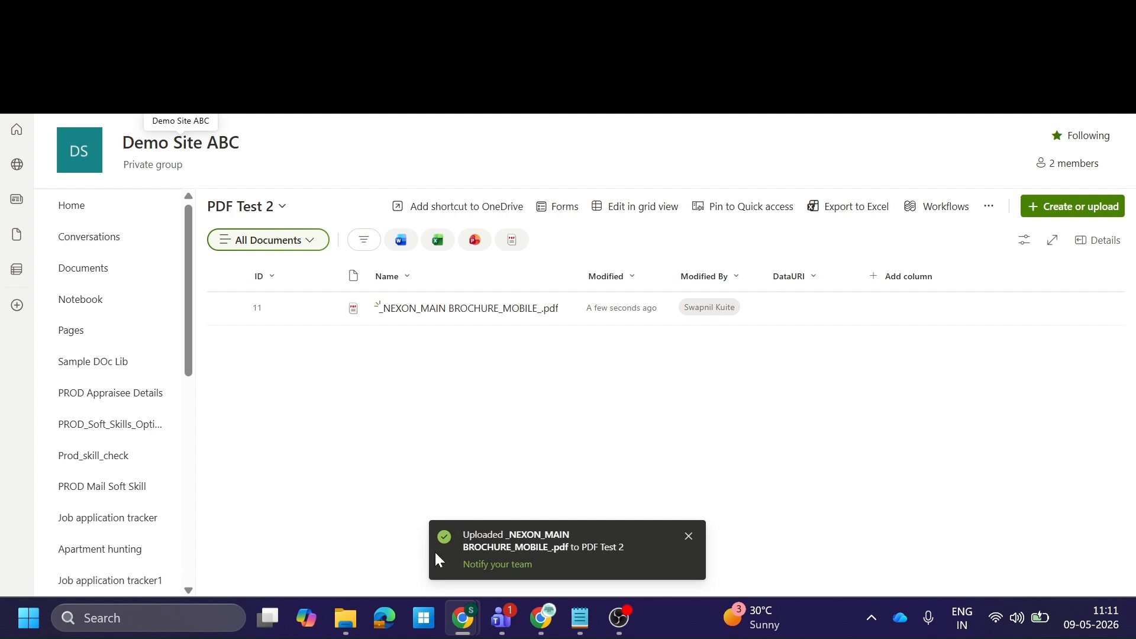
Step: Find the car PDFs in File Explorer and view PUNCH PRICE LIST 13.01.2025 (2)
mouse_move(351, 599)
click(423, 467)
scroll(488, 413, down, 5)
scroll(490, 416, down, 5)
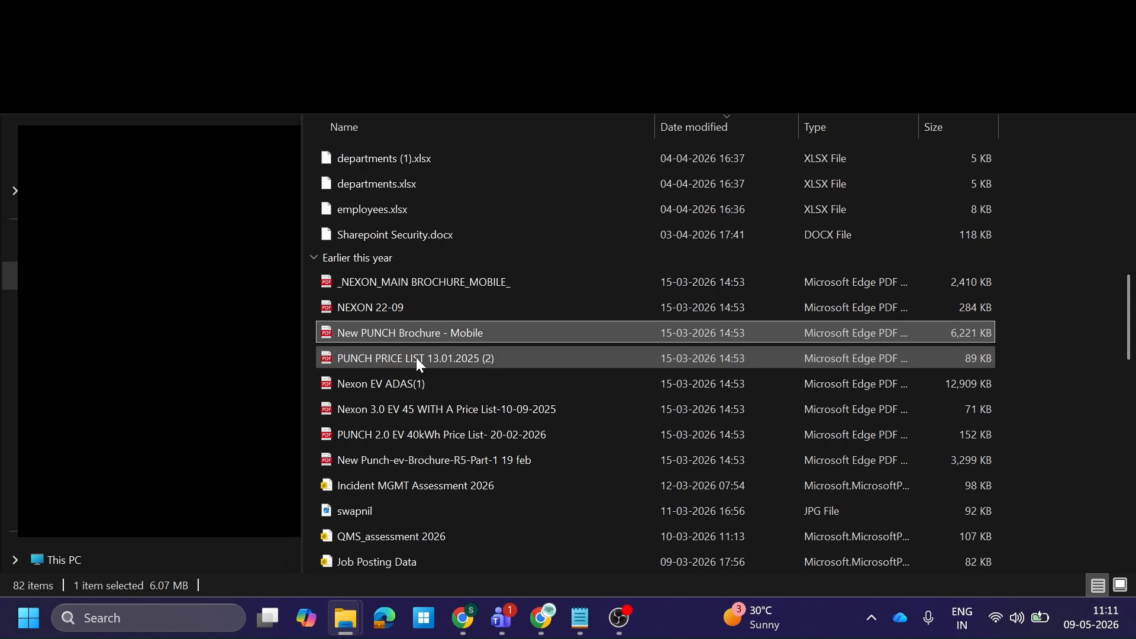
click(418, 358)
double_click(418, 359)
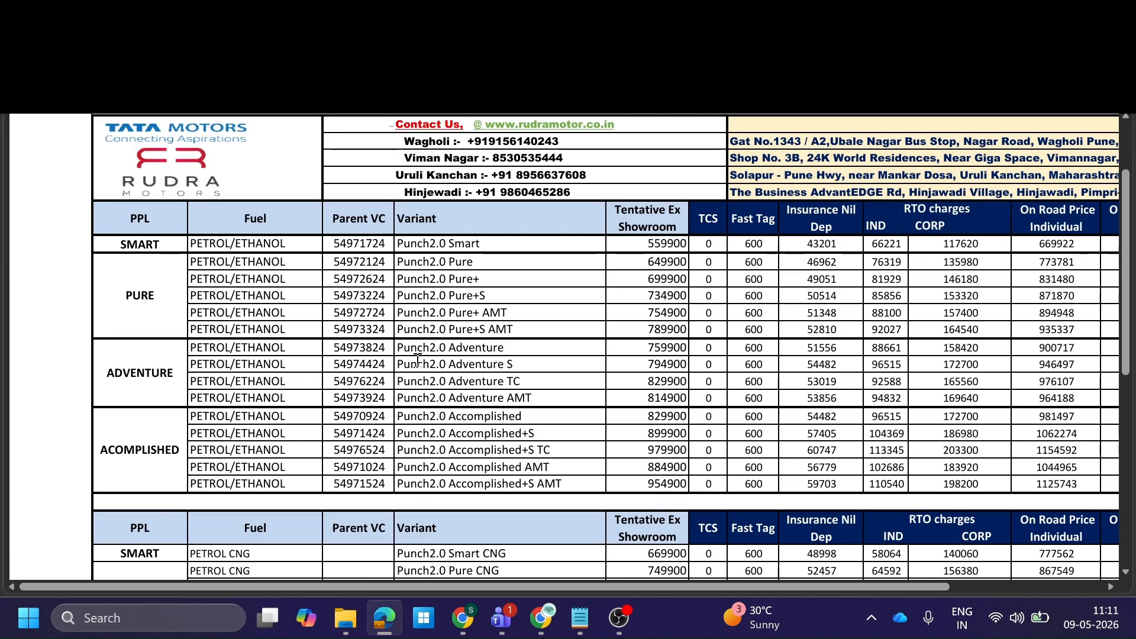
key(alt+Tab)
Step: View the pages of the local PDF _NEXON_MAIN BROCHURE_MOBILE_
click(392, 290)
double_click(392, 290)
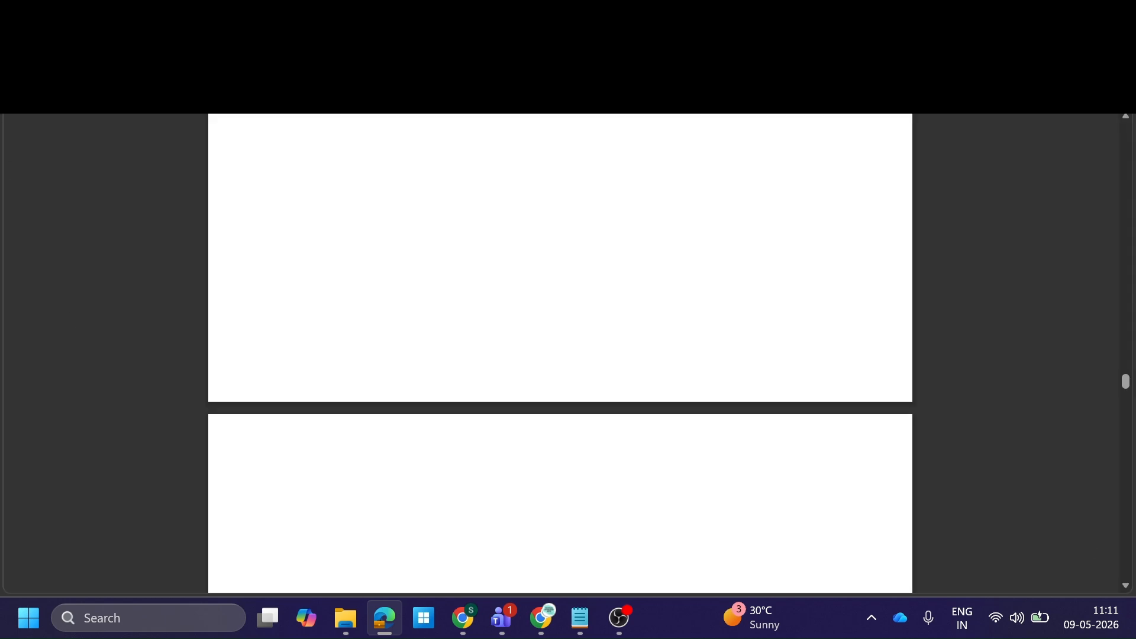
scroll(605, 354, down, 3)
scroll(605, 353, up, 4)
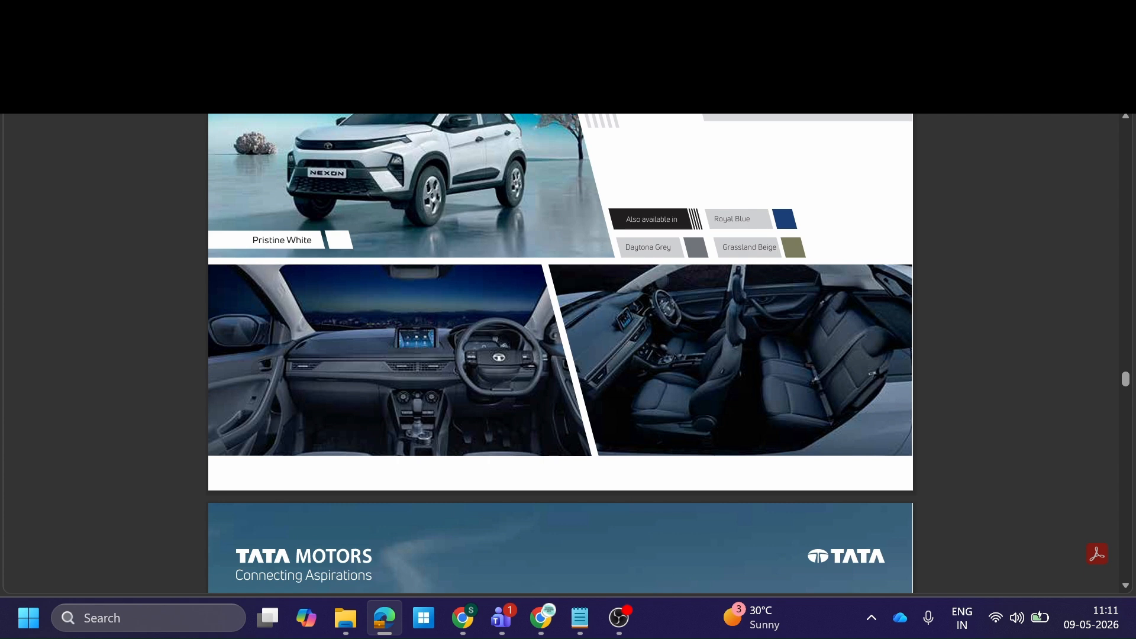
key(alt+Tab)
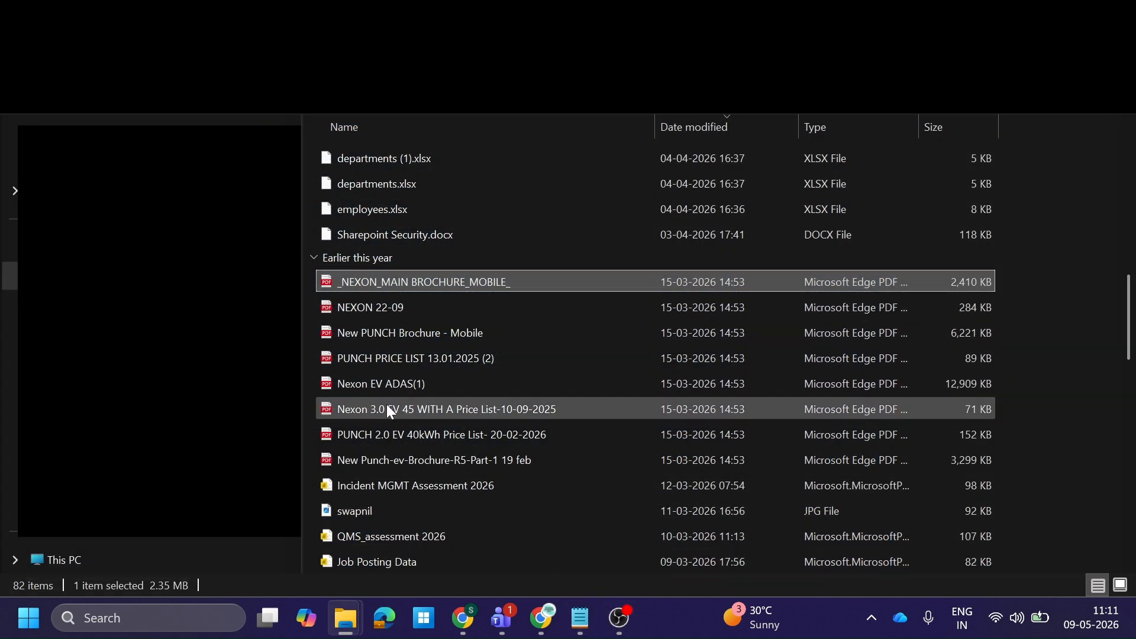
Step: View the PDFs PUNCH 2.0 EV 40kWh Price List- 20-02-2026 and New Punch-ev-Brochure-R5-Part-1 19 feb, and close the viewer
double_click(401, 435)
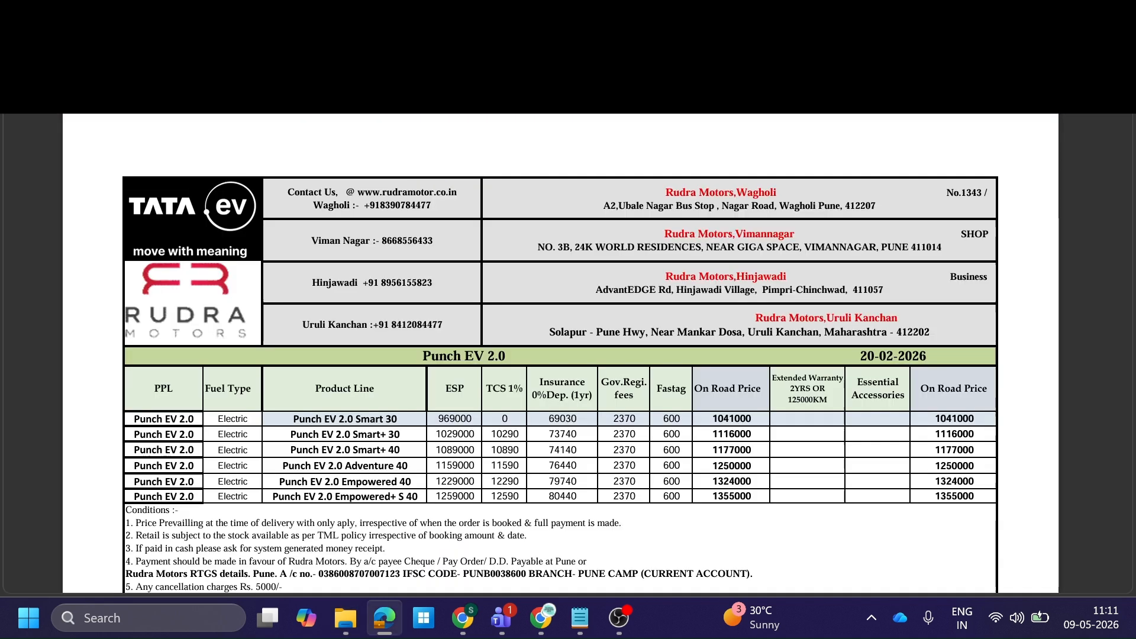
key(alt+Tab)
double_click(375, 456)
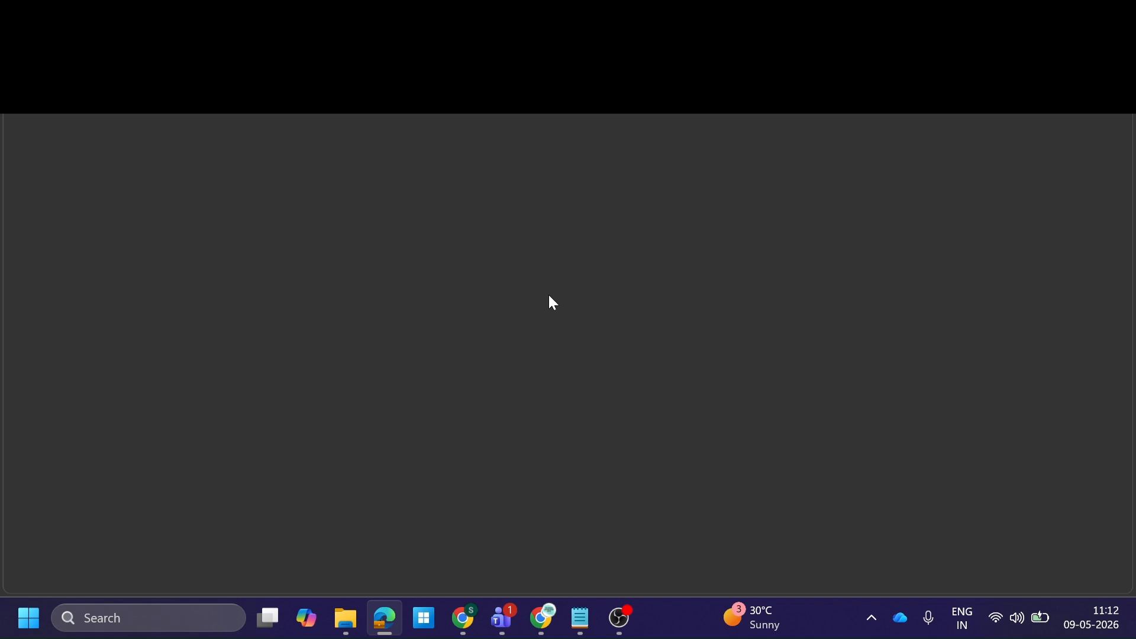
scroll(573, 304, down, 15)
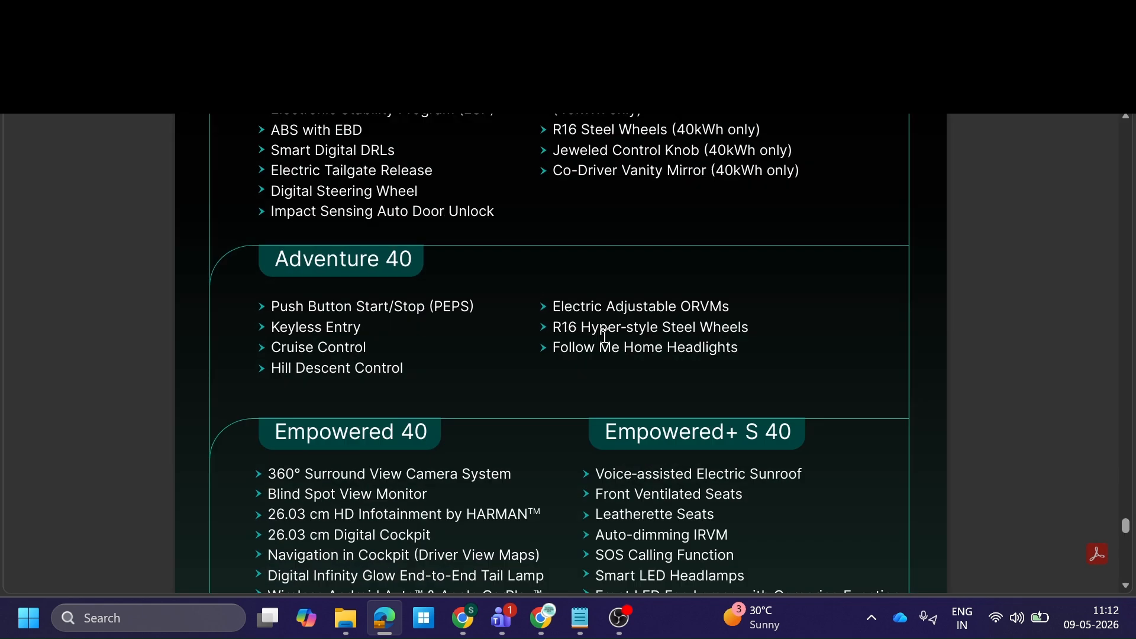
scroll(591, 338, up, 5)
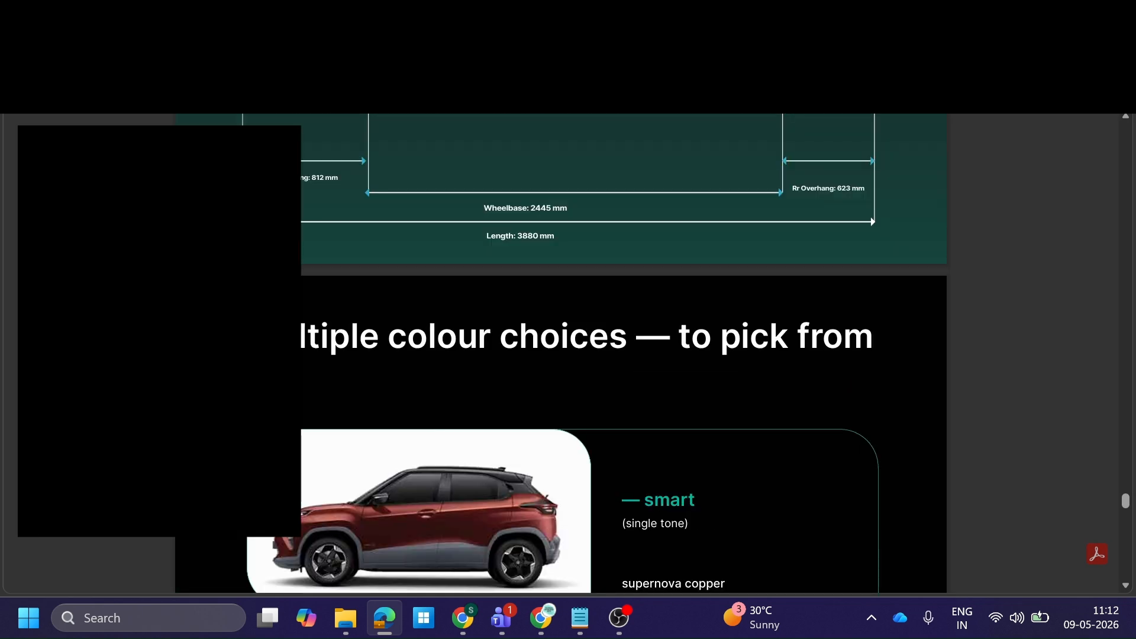
click(1116, 12)
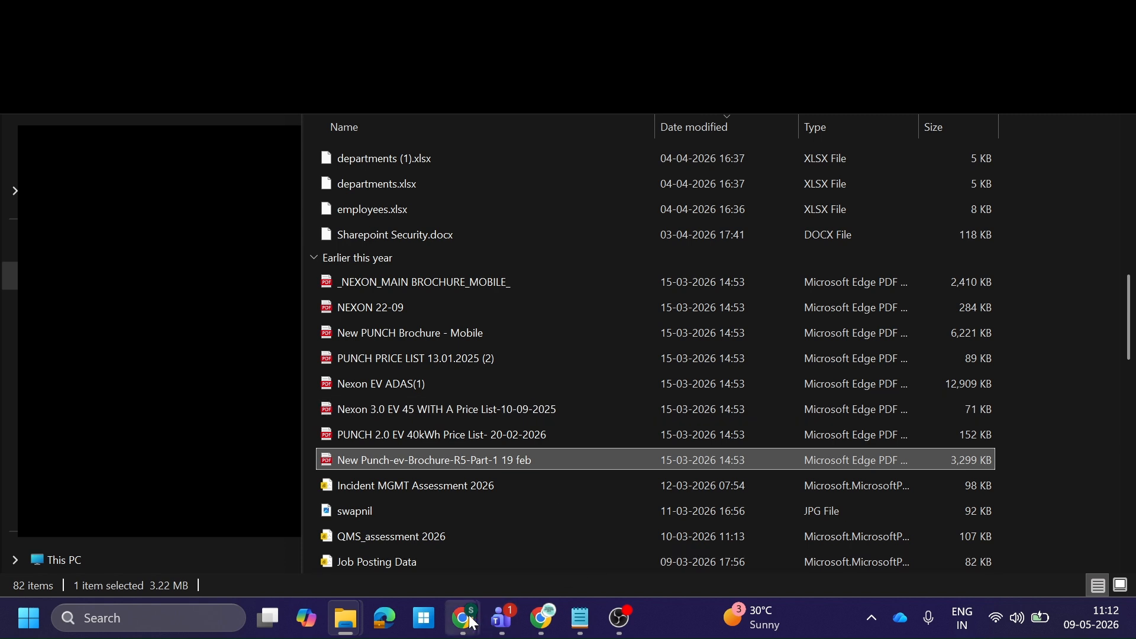
Step: Upload New Punch-ev-Brochure-R5-Part-1 19 feb, PUNCH PRICE LIST 13.01.2025 (2) and Nexon 3.0 EV 45 WITH A Price List-10-09-2025 to SharePoint's PDF Test 2 library
mouse_move(464, 618)
click(531, 541)
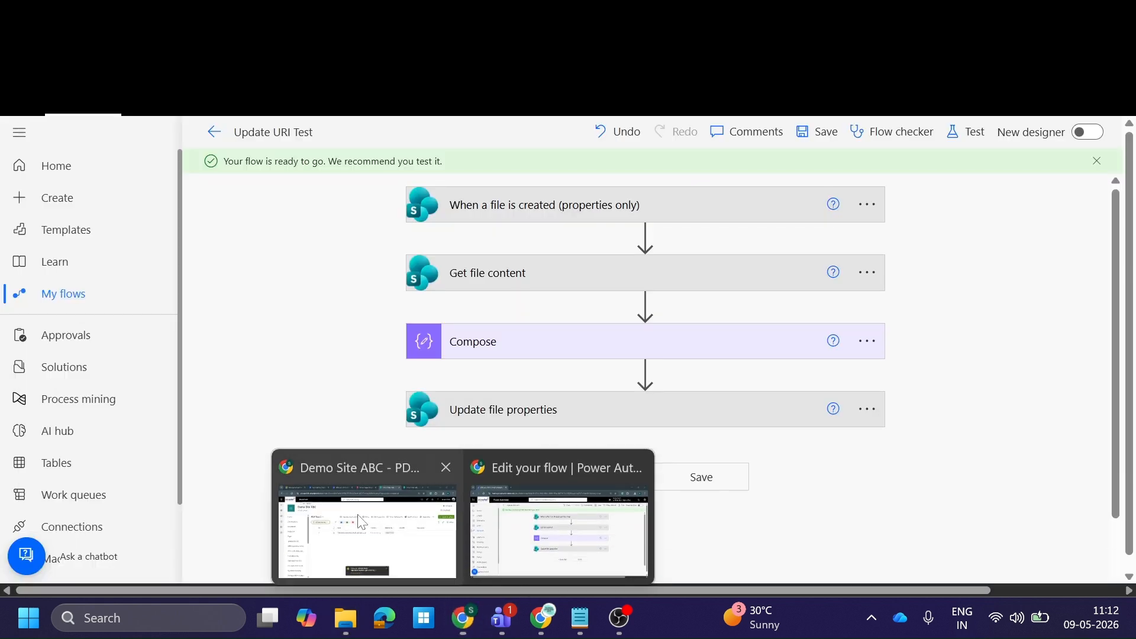
click(365, 521)
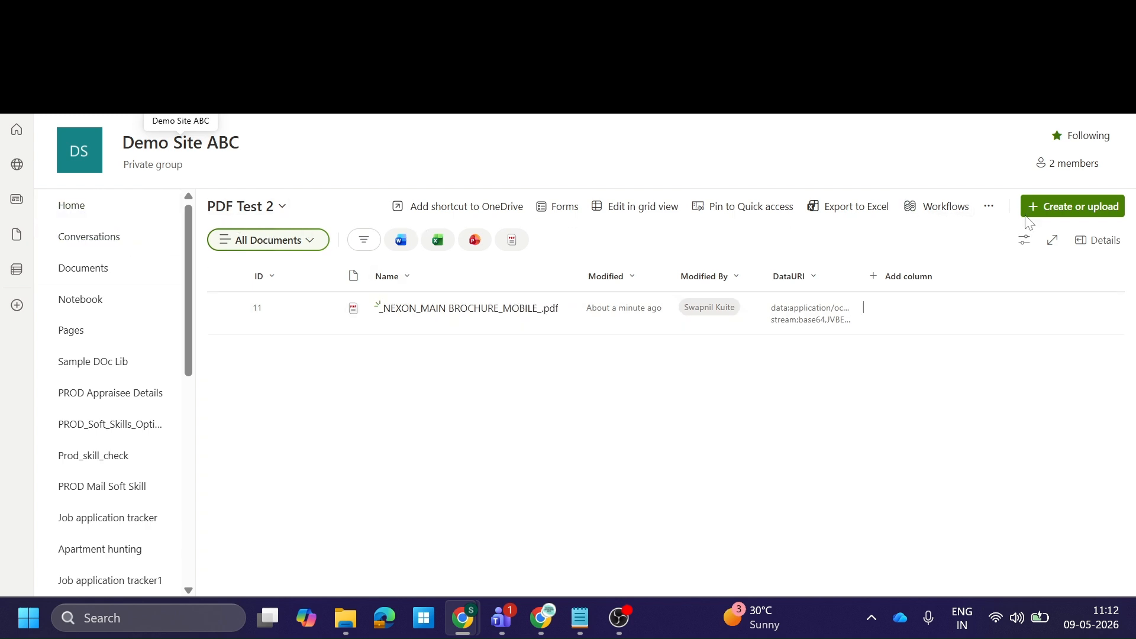
click(1062, 214)
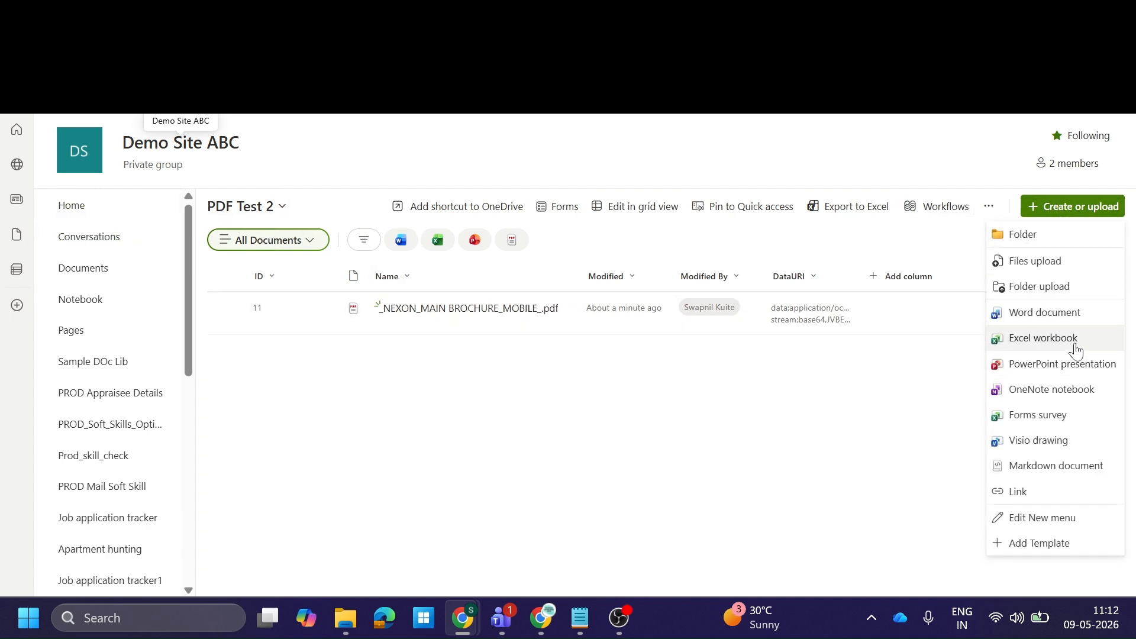
click(764, 398)
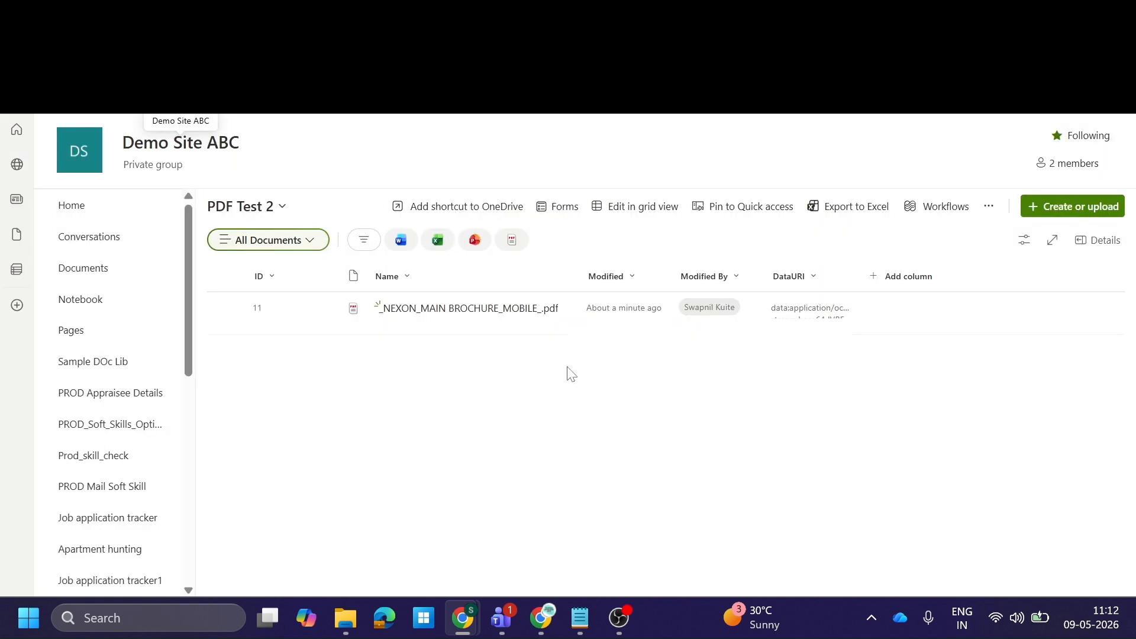
click(1082, 209)
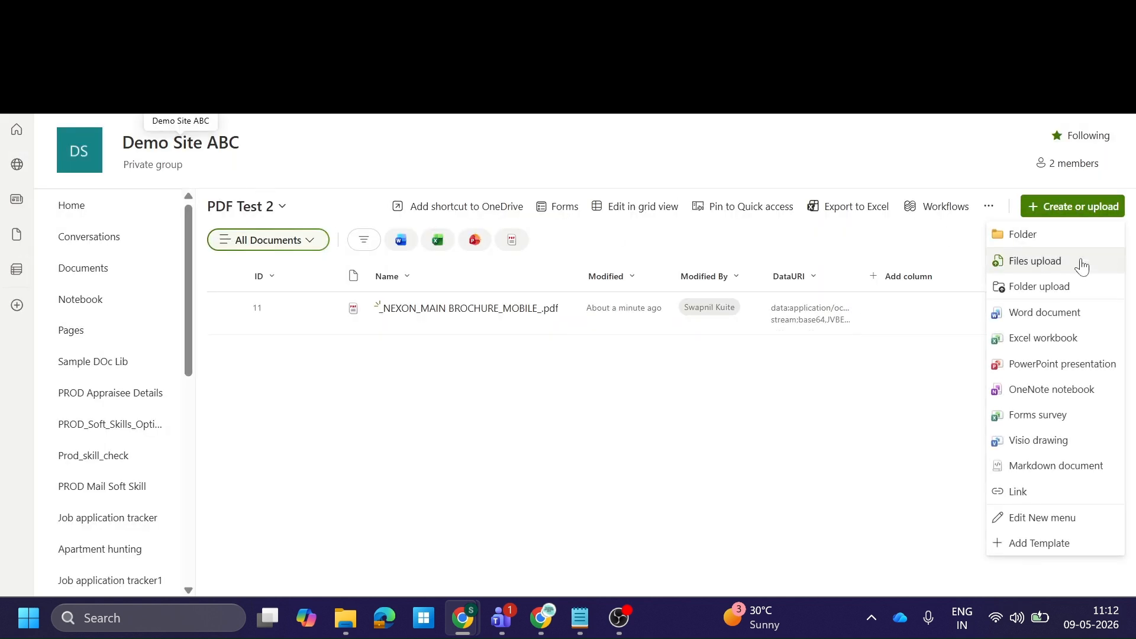
click(1042, 261)
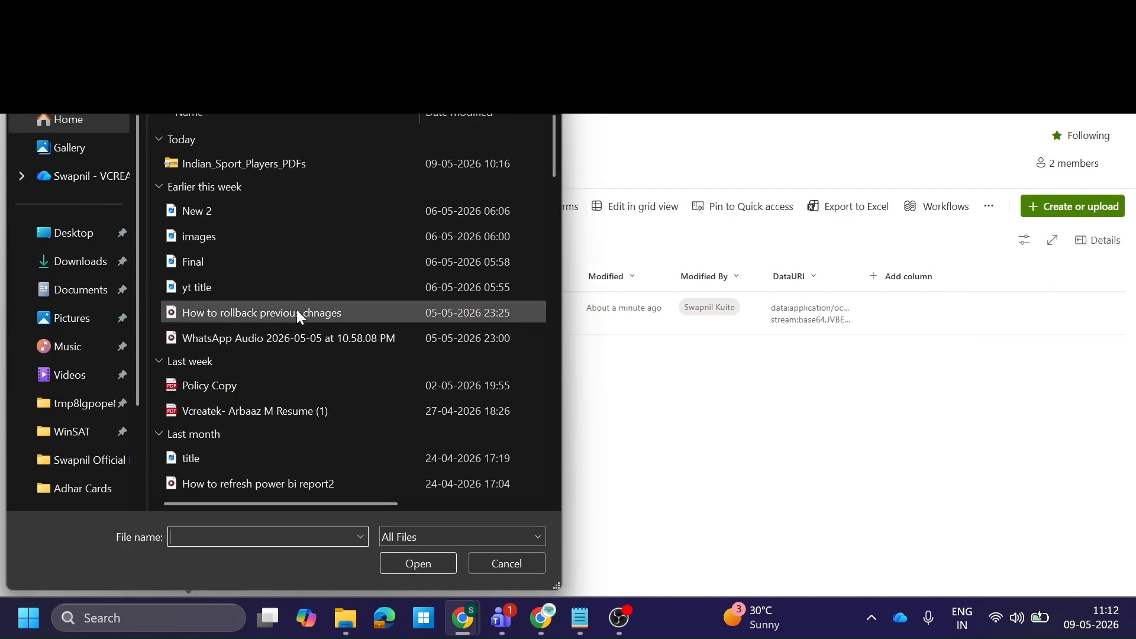
scroll(308, 348, down, 10)
scroll(306, 350, down, 1)
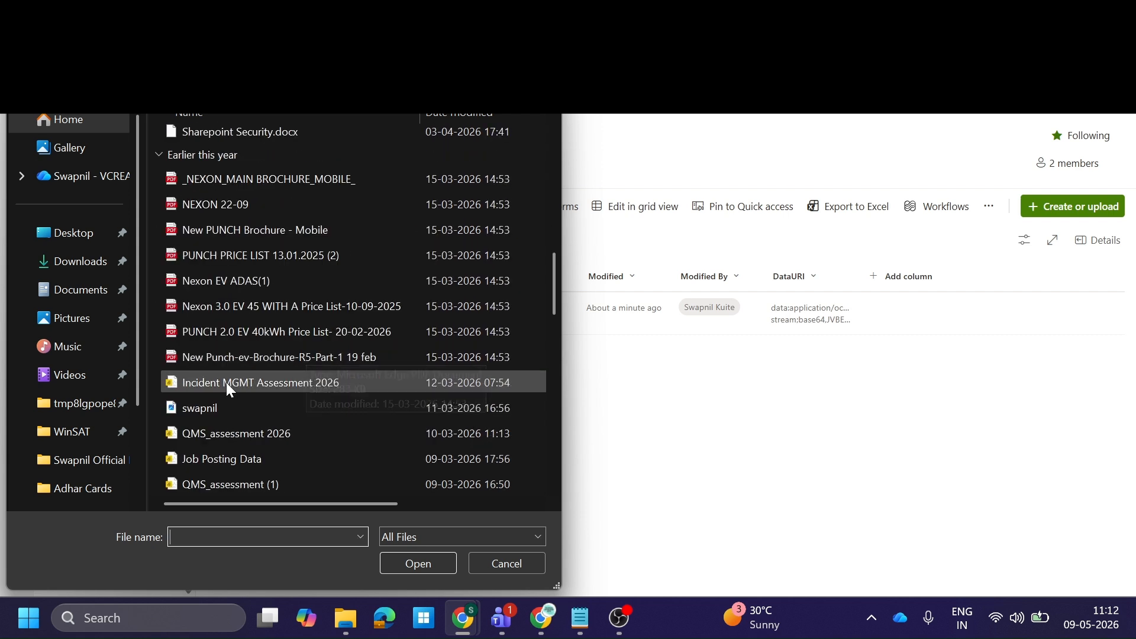
click(221, 356)
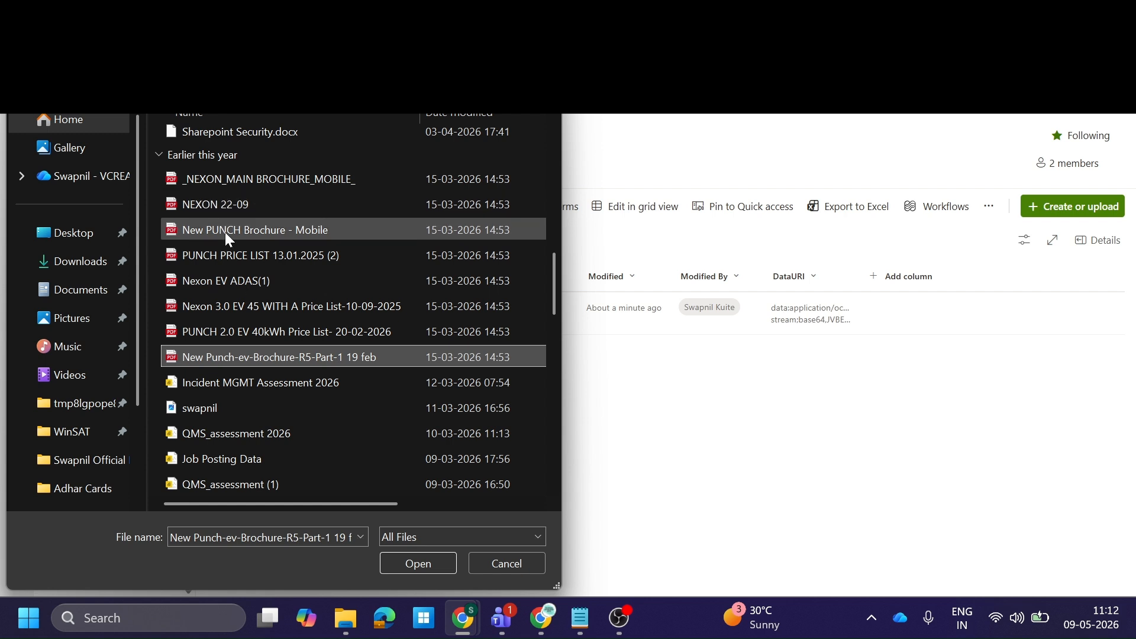
ctrl+click(241, 256)
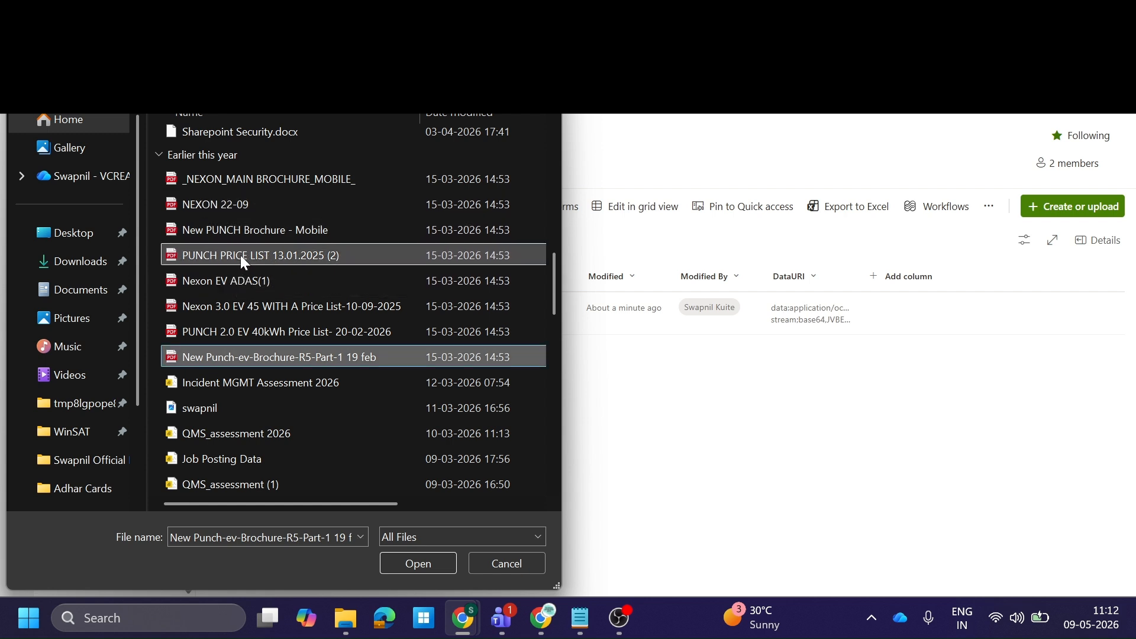
ctrl+click(253, 304)
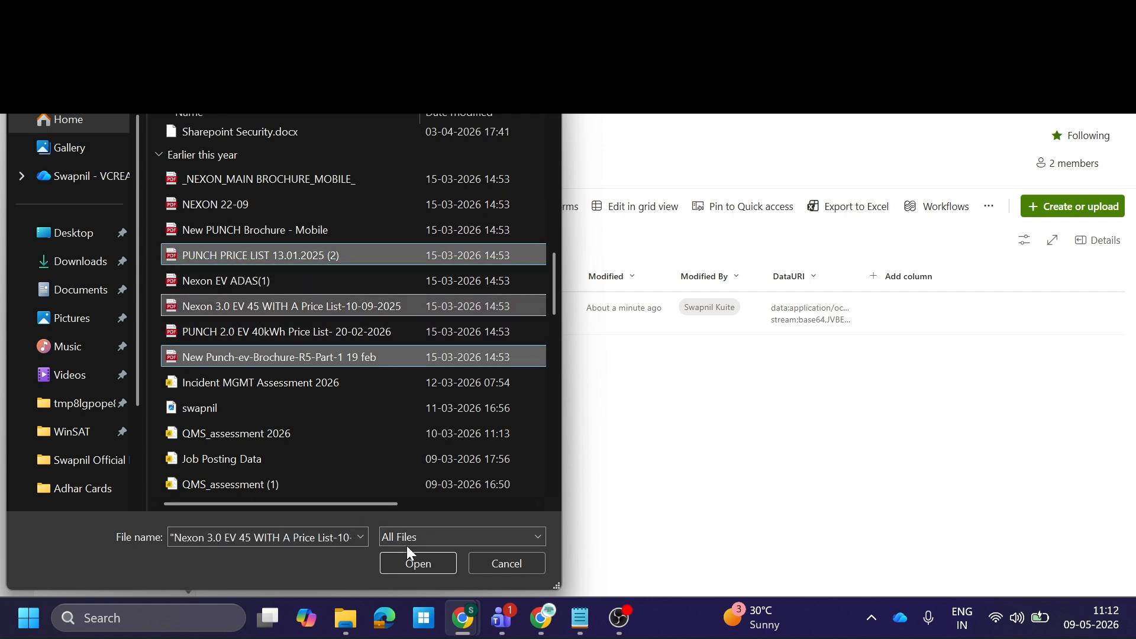
click(416, 564)
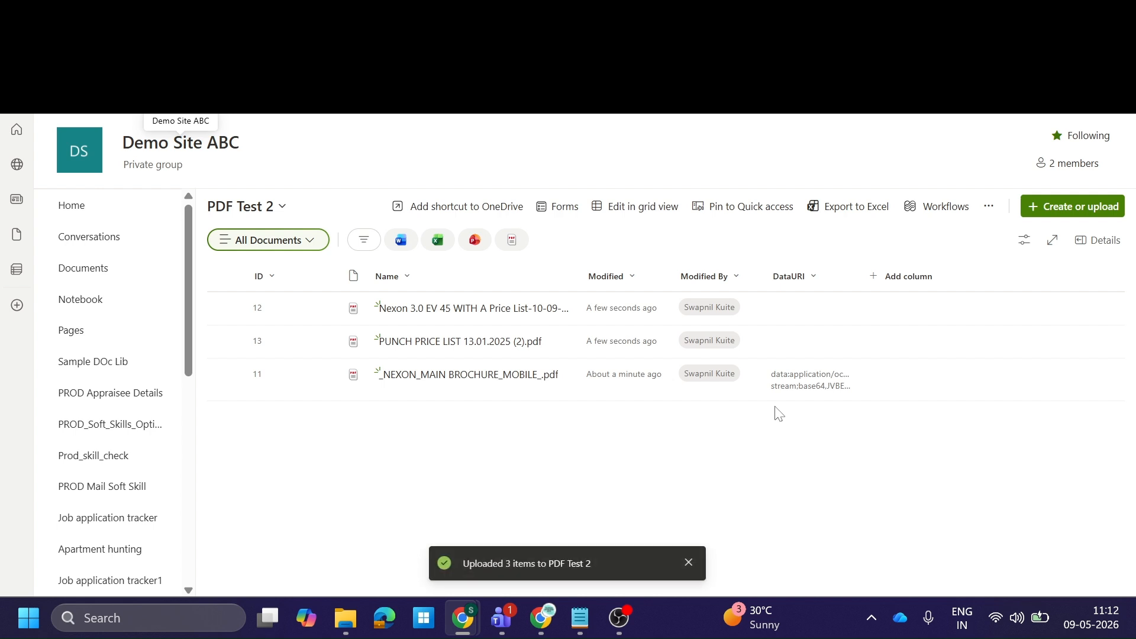
Step: Check all runs of the PDF URI Test flow in Power Automate, and the DataURI column in the PDF Test 2 library
click(237, 12)
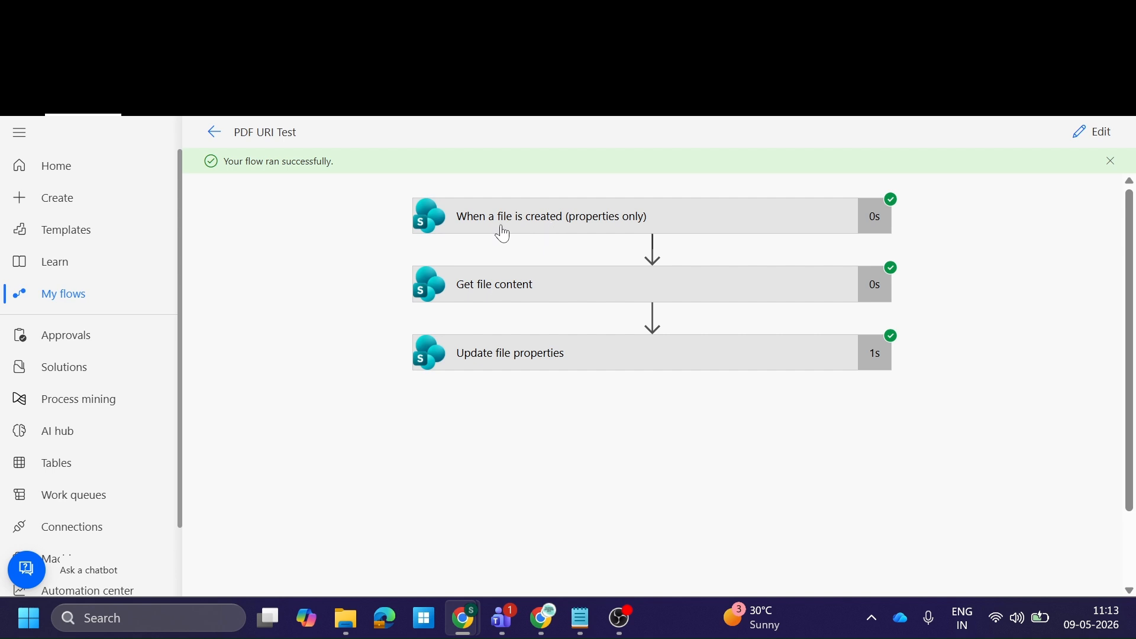
click(215, 133)
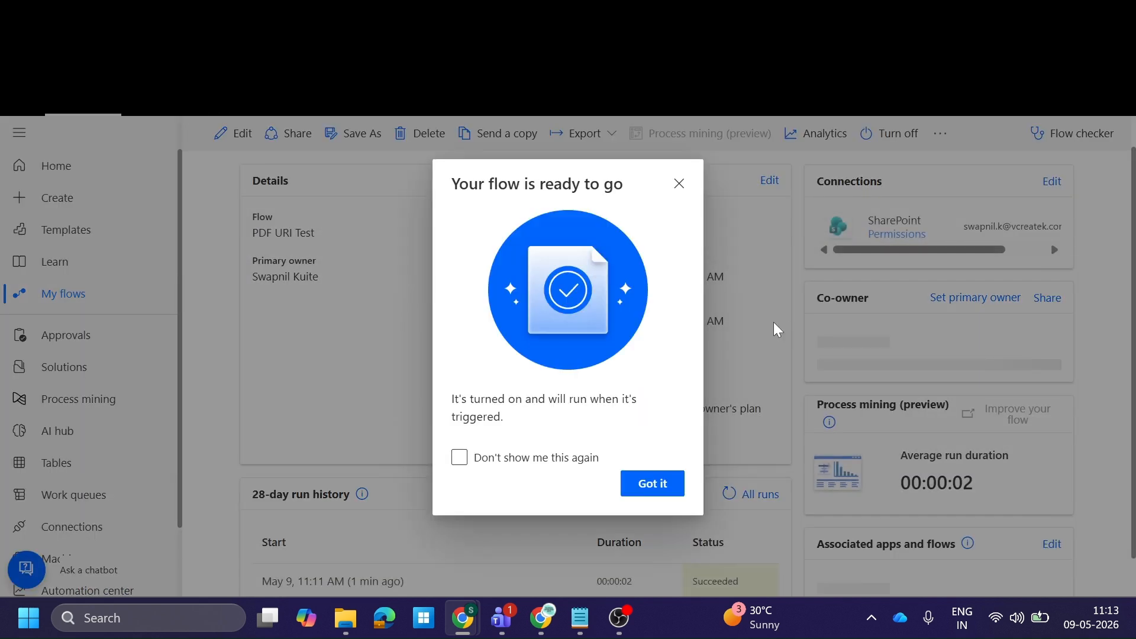
click(661, 486)
click(759, 495)
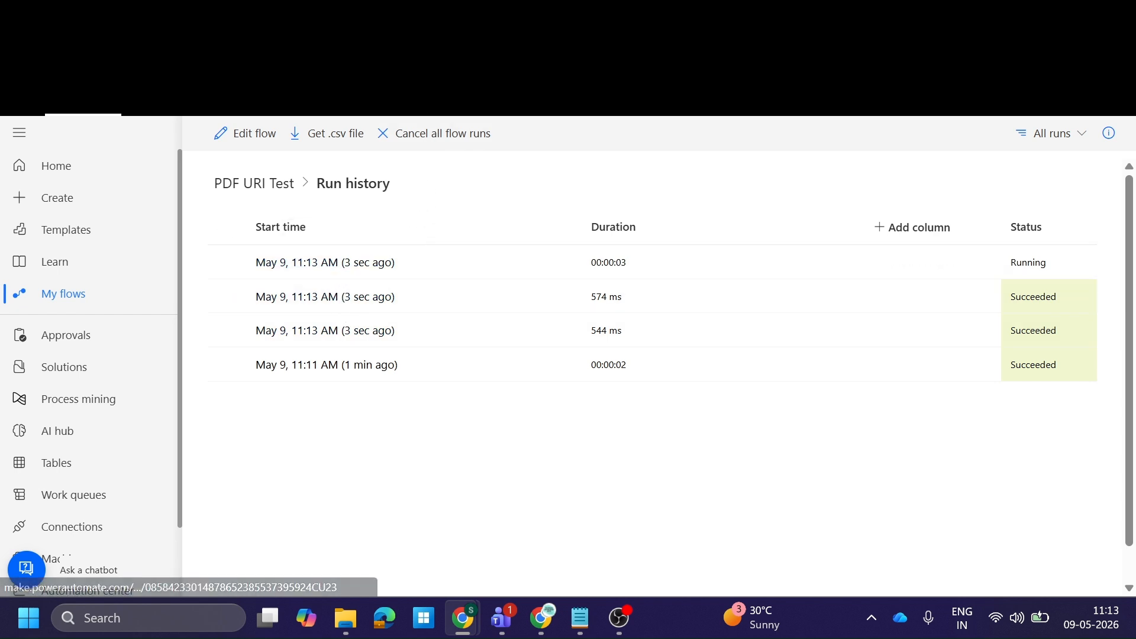
click(89, 13)
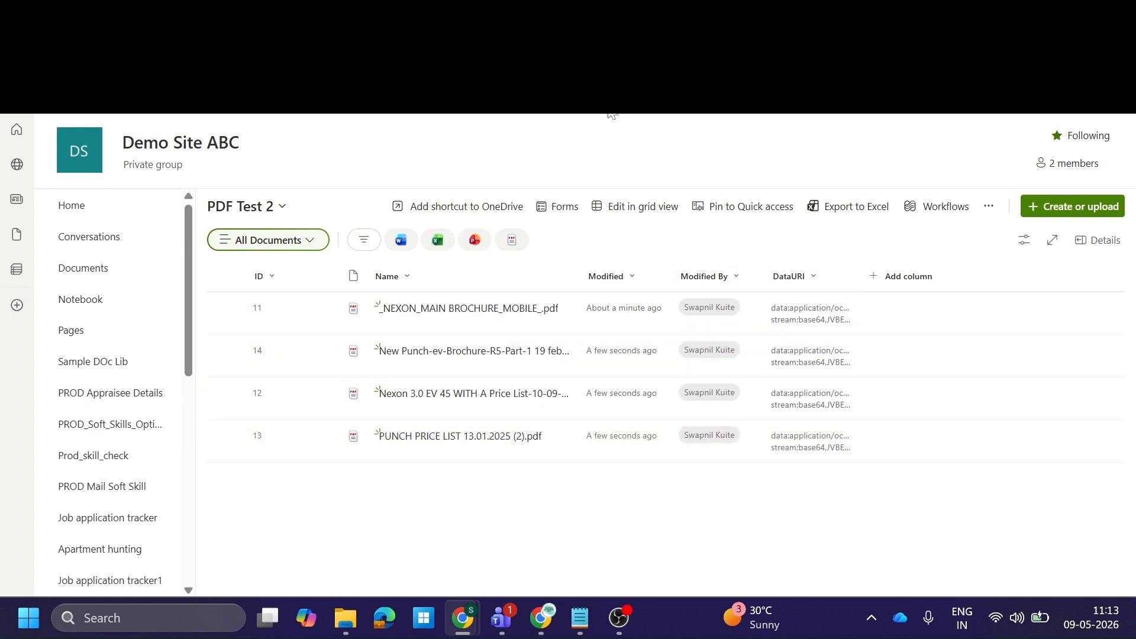
Step: Switch to the Power Apps editor and insert a blank vertical gallery on Screen3
click(556, 14)
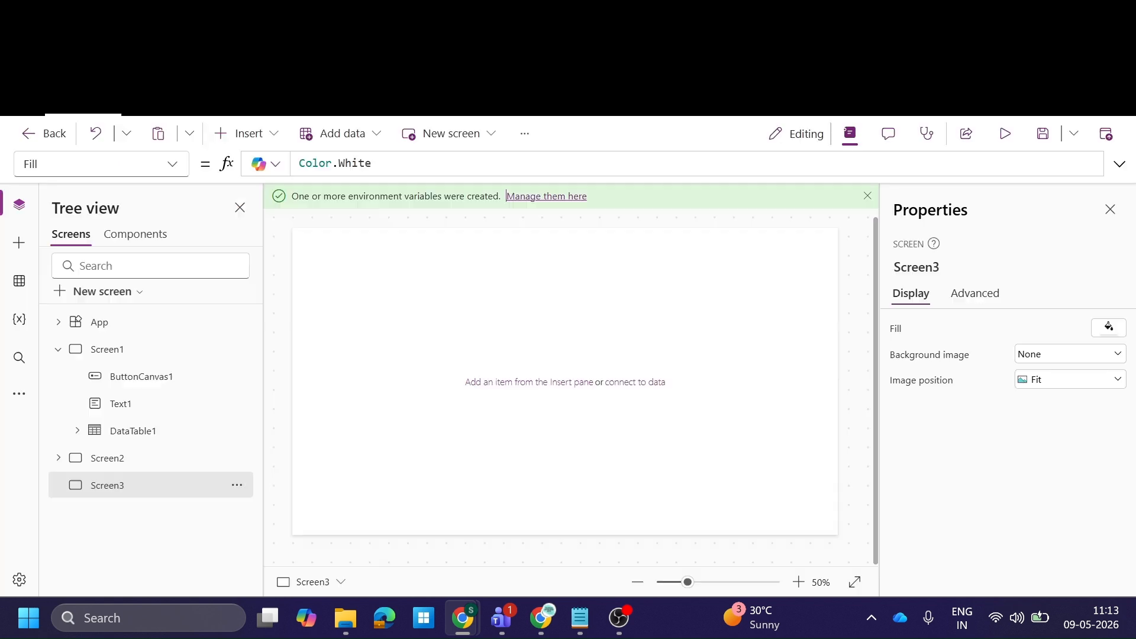
click(241, 133)
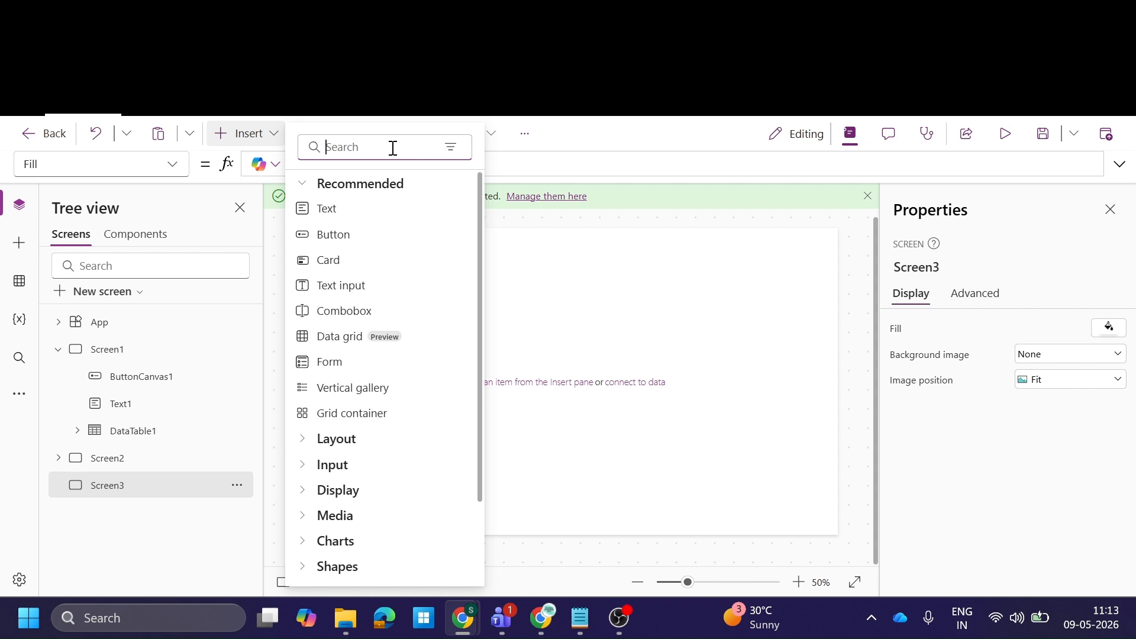
text(blank)
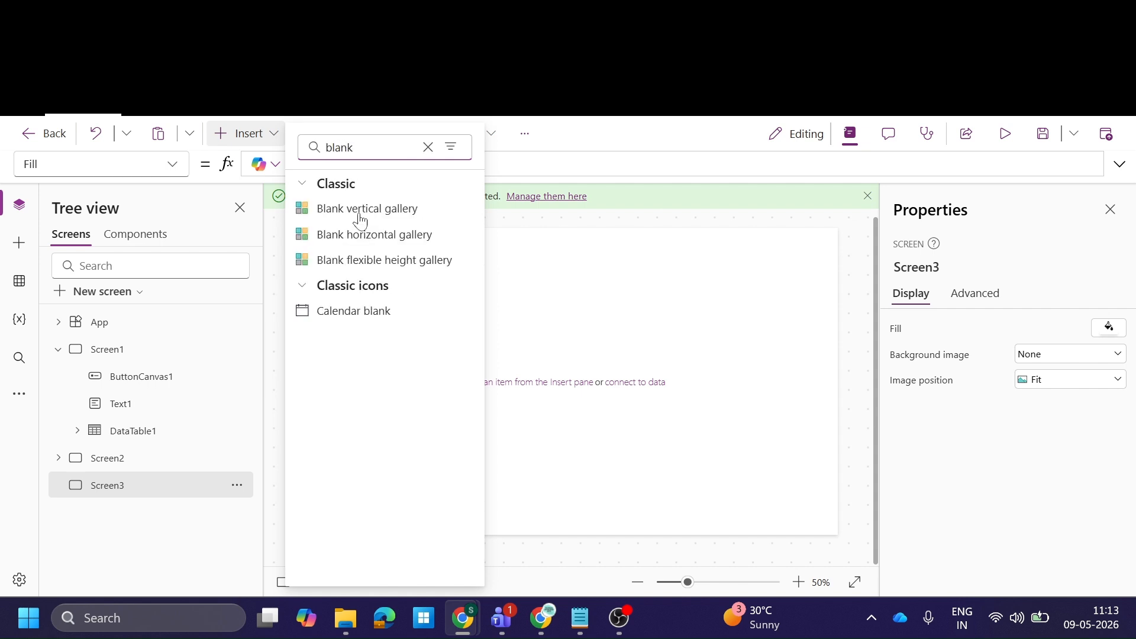
click(392, 208)
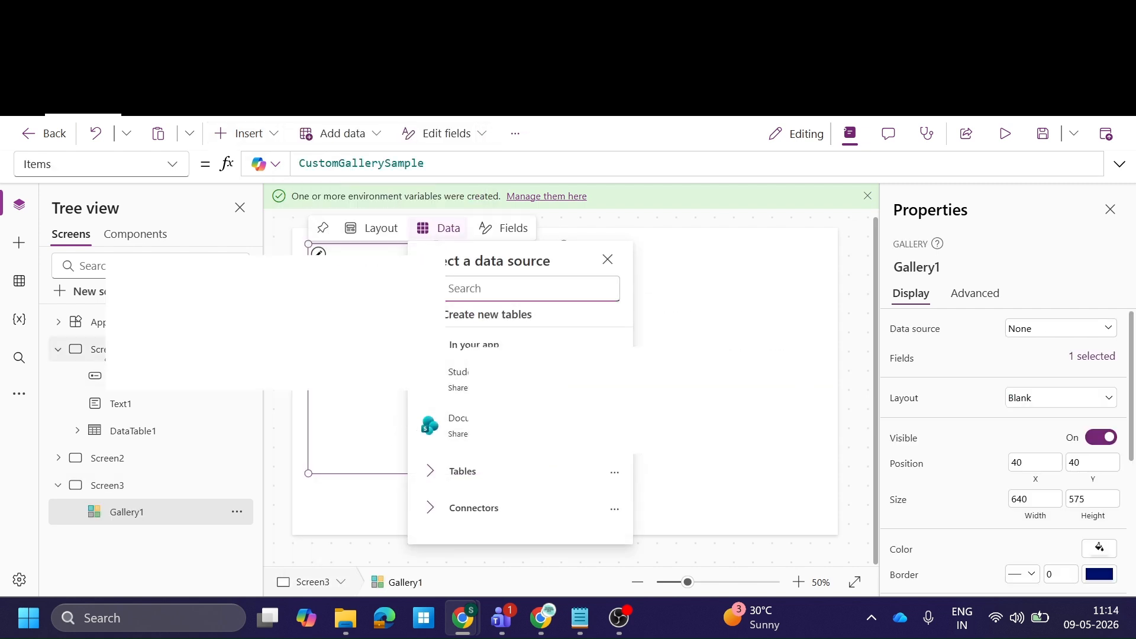
Step: Add the PDF Test 2 library from the Demo Site ABC SharePoint site as a data source, using the existing environment variables
click(20, 280)
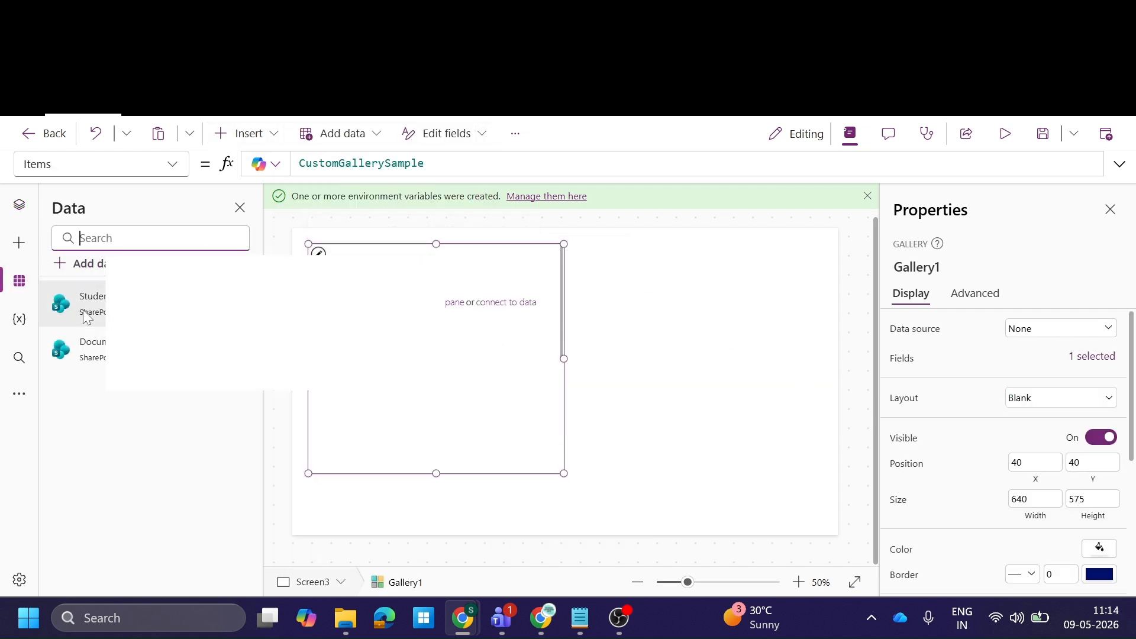
click(89, 263)
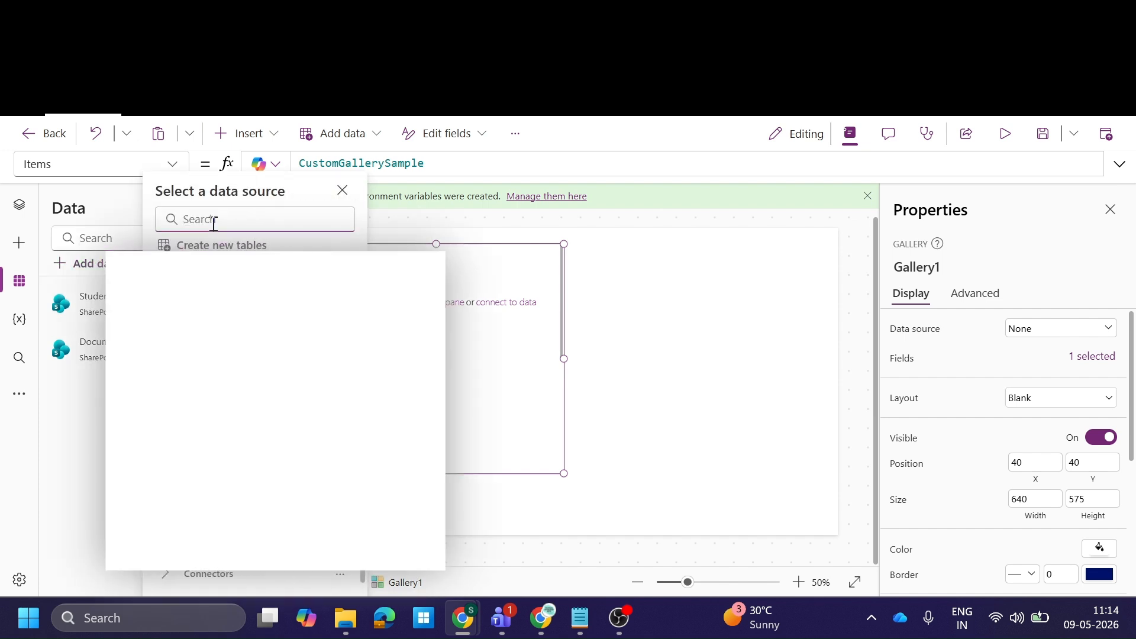
text(sharepoint)
click(236, 337)
click(415, 374)
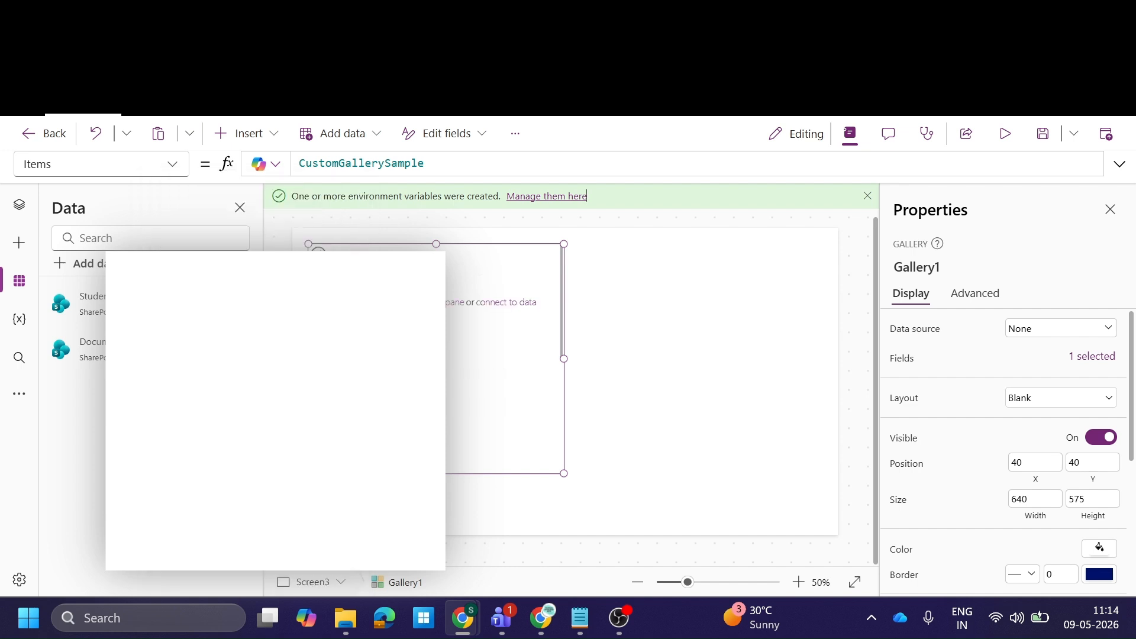
click(940, 407)
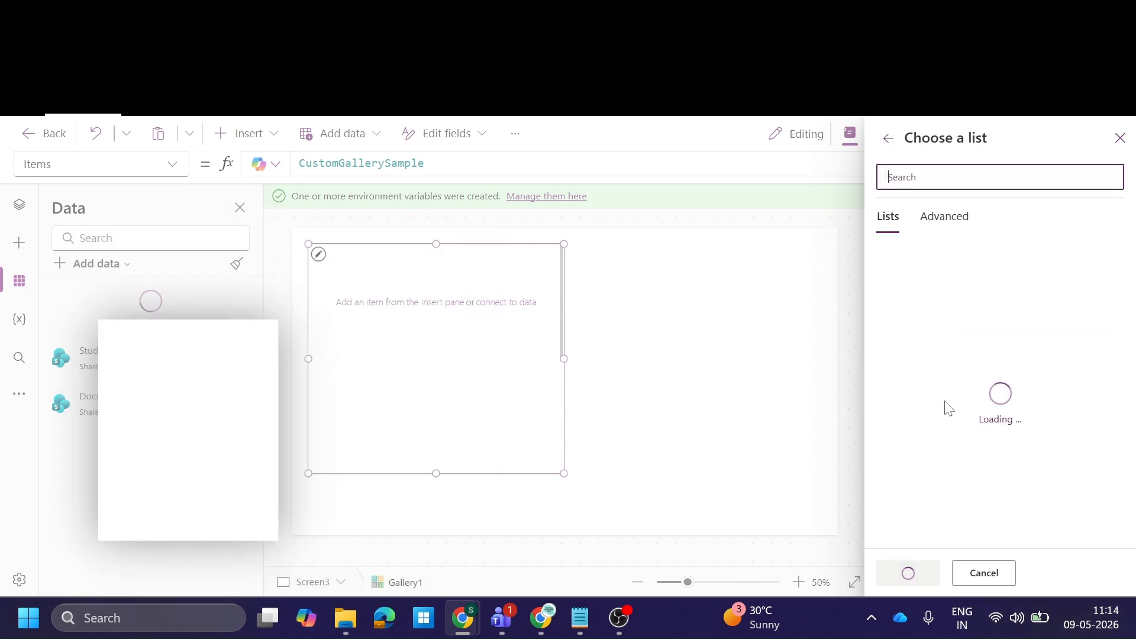
text(p)
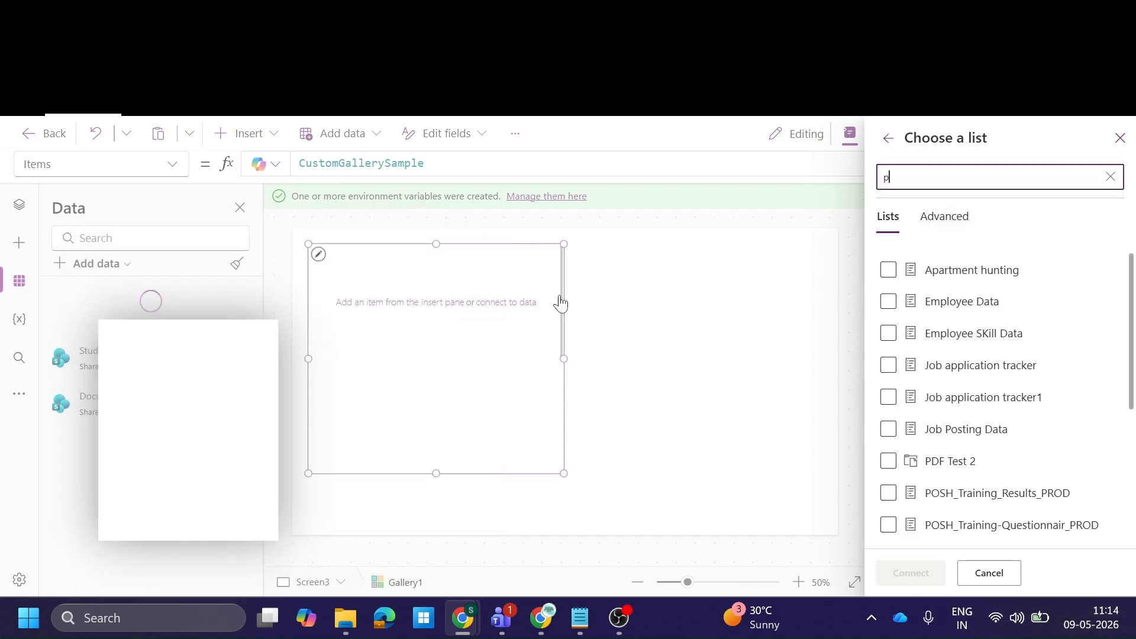
text(df)
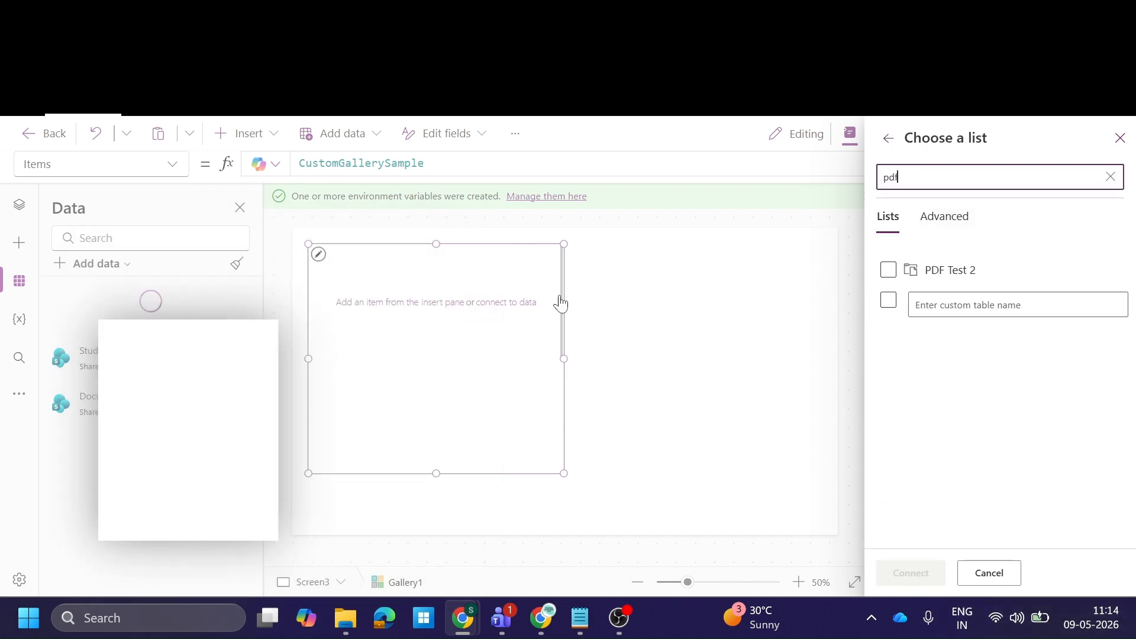
click(889, 272)
click(923, 575)
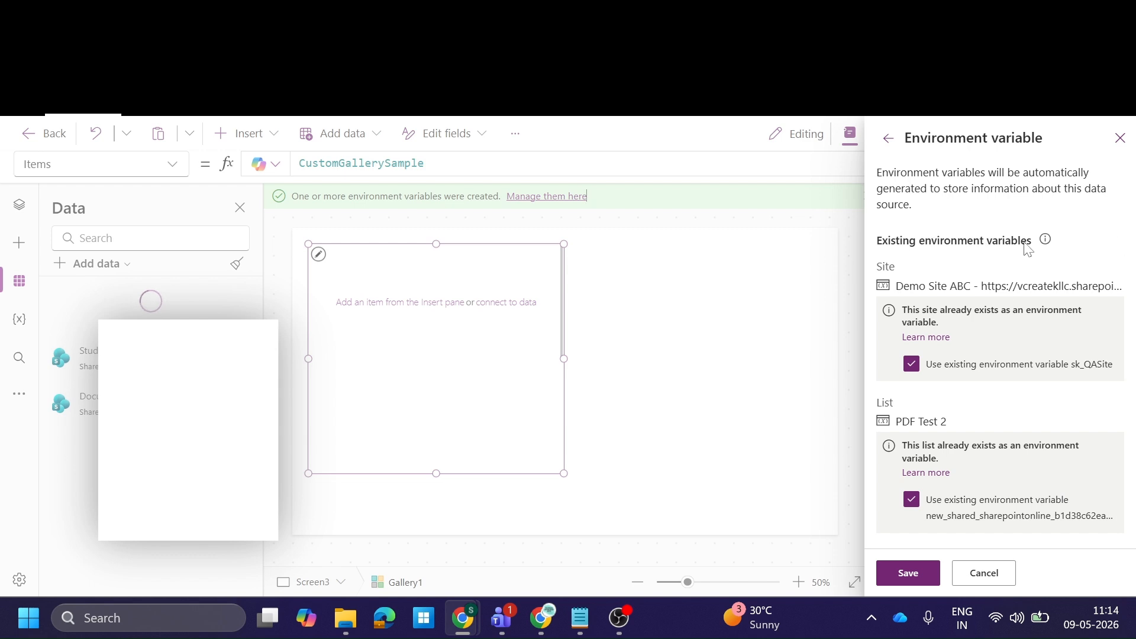
click(908, 572)
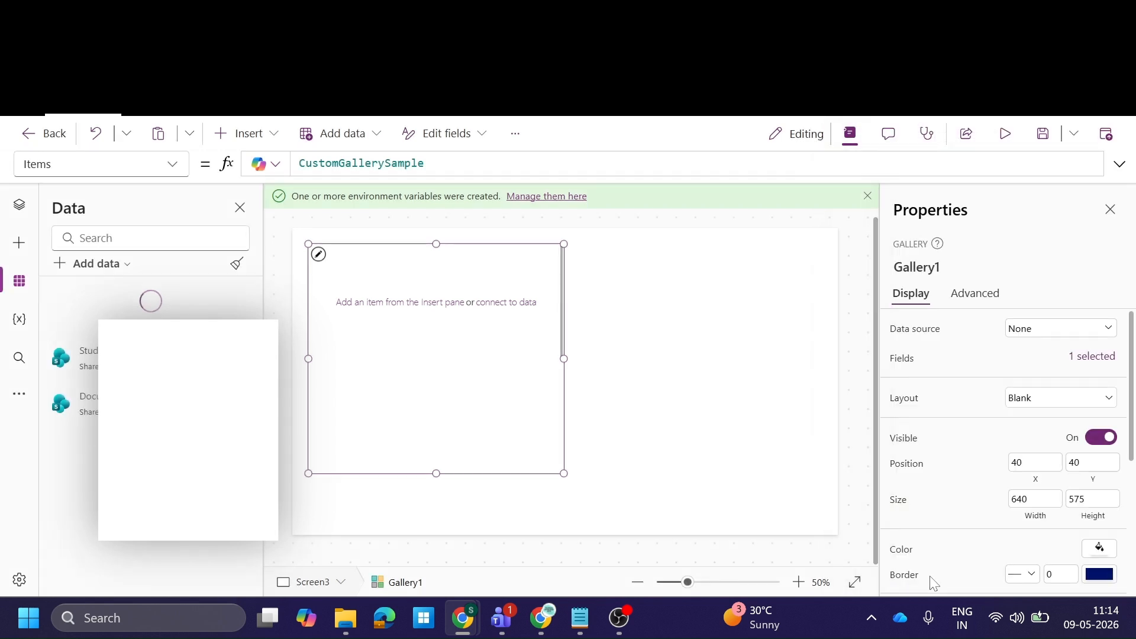
Step: Set the data source of the gallery on Screen3 to PDF Test 2
click(20, 208)
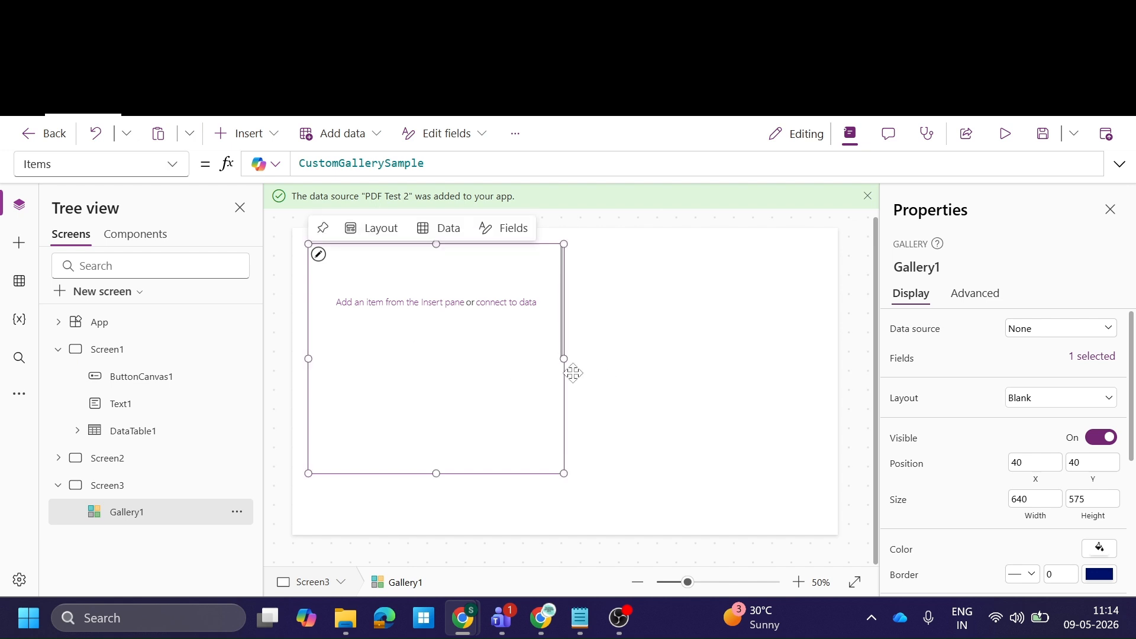
click(1024, 332)
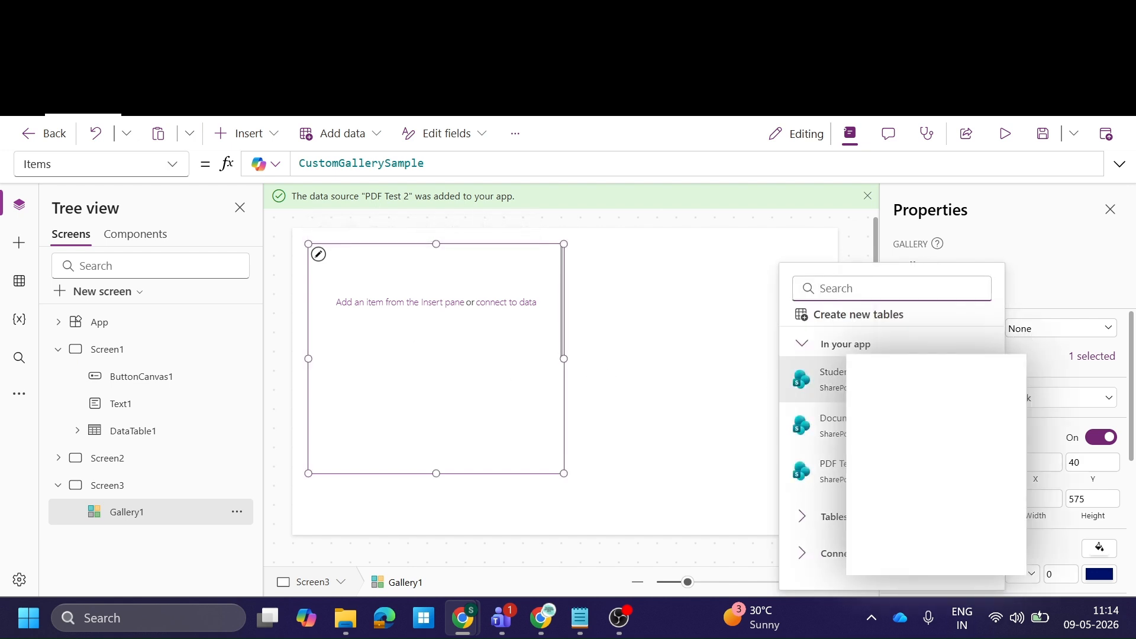
click(822, 470)
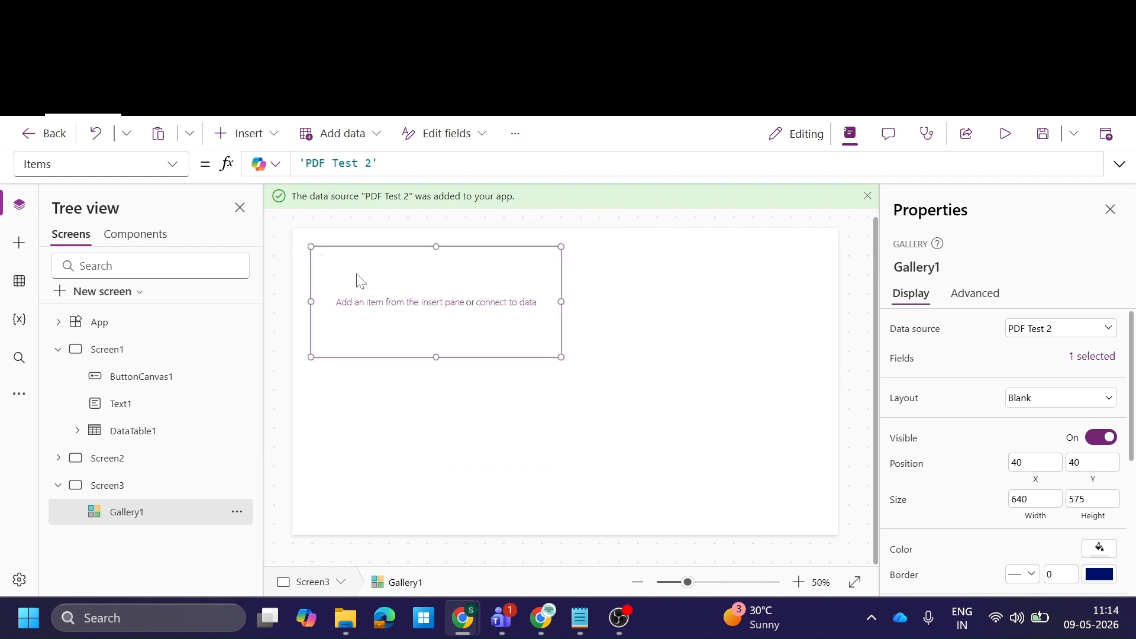
Step: Add a text control inside the gallery, set its Text to ThisItem.Name, and widen it to fit the file names on one line
click(239, 135)
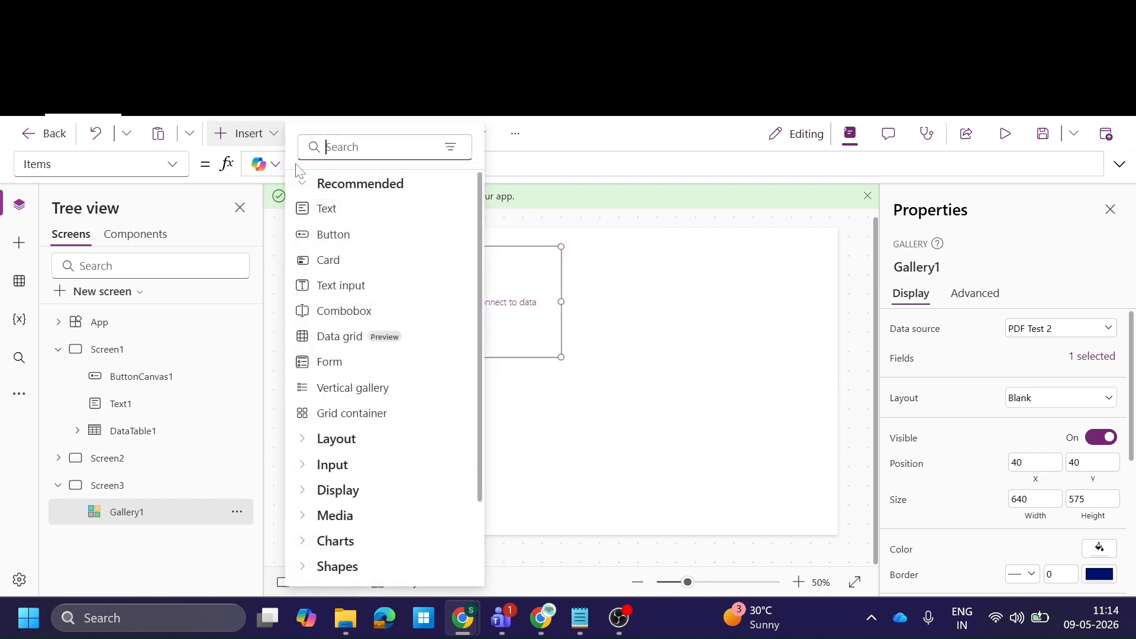
click(363, 217)
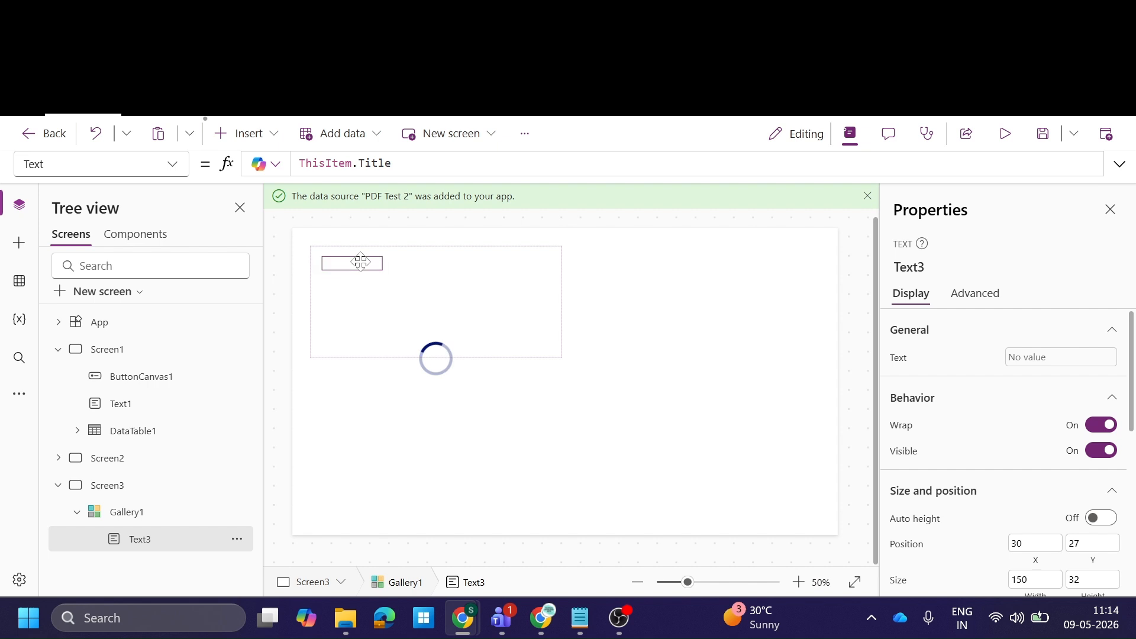
click(395, 163)
key(BackSpace)
text(nam)
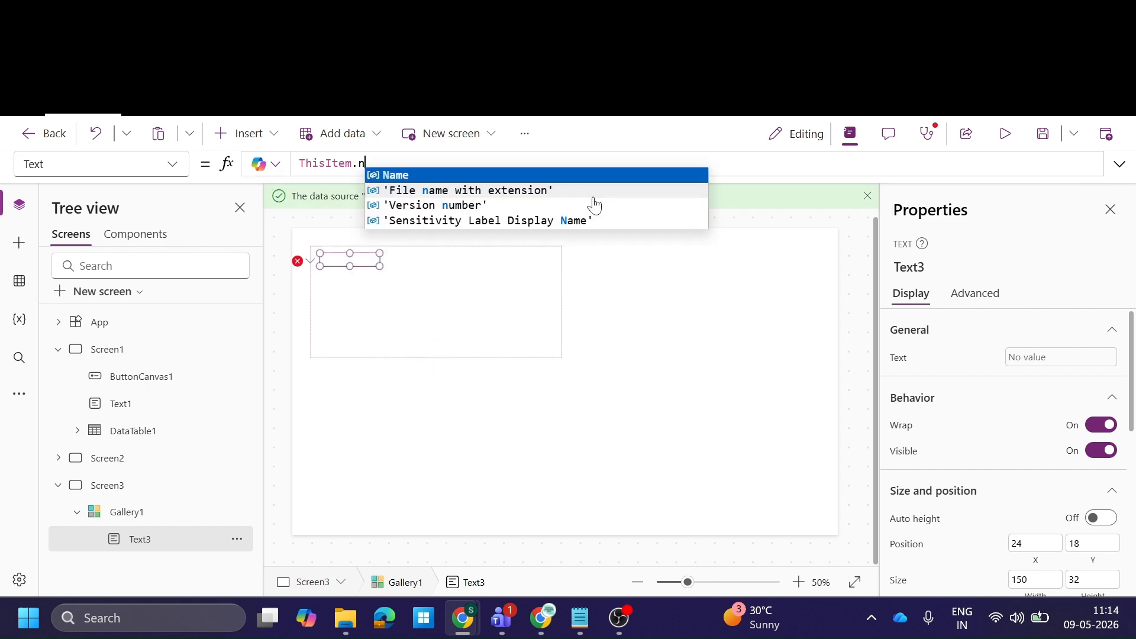
key(Tab)
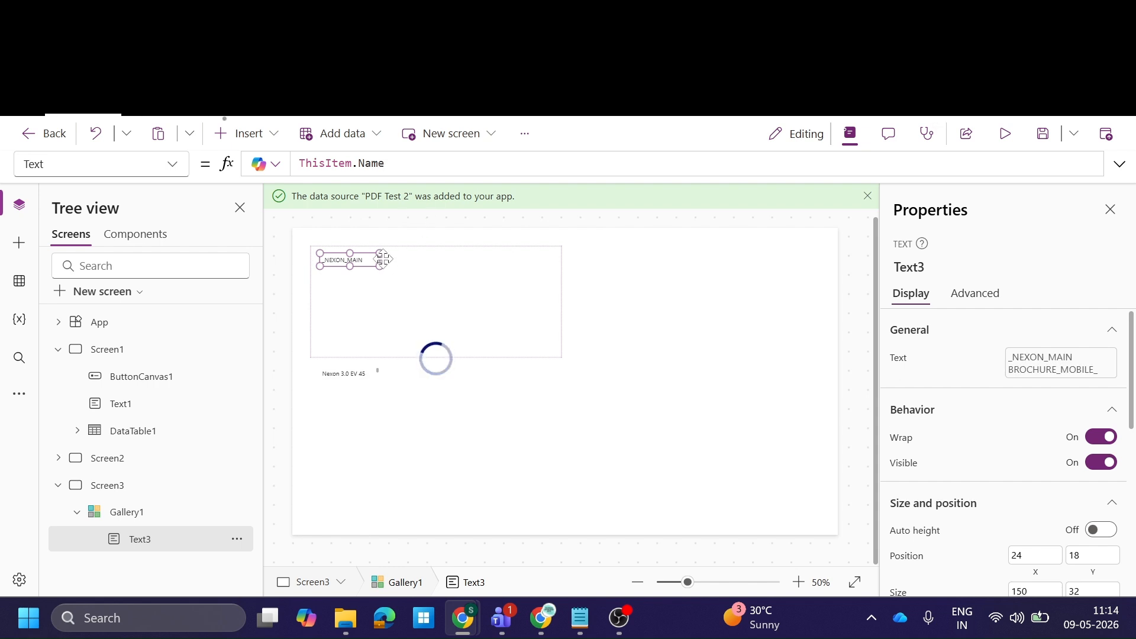
drag(425, 266, 456, 268)
click(416, 308)
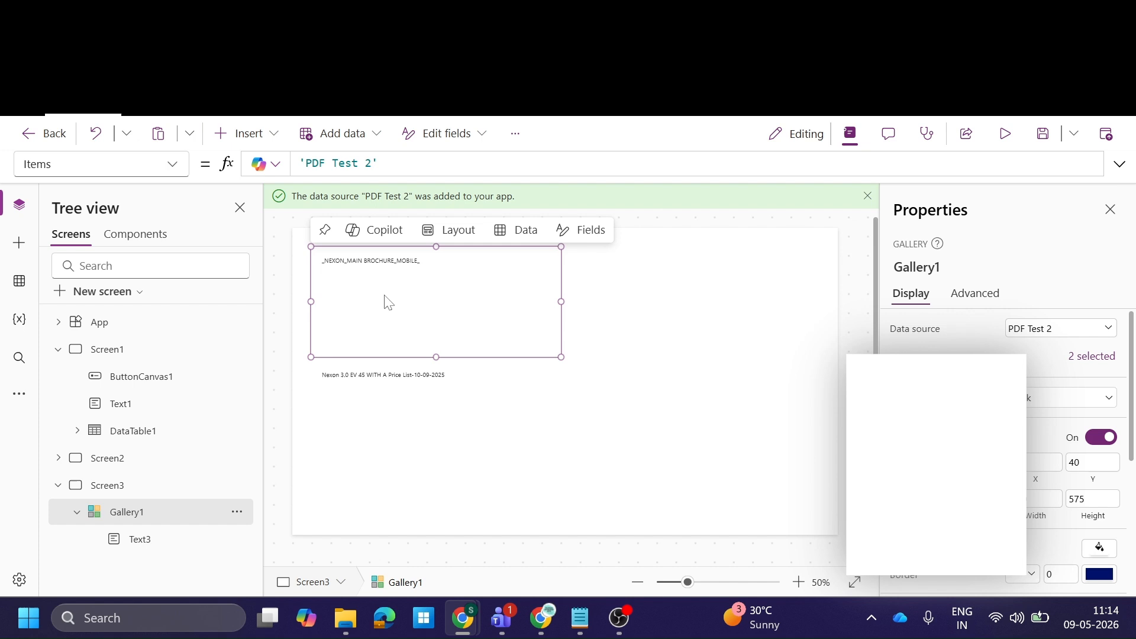
Step: Insert a rectangle shape inside the gallery on Screen3
click(245, 134)
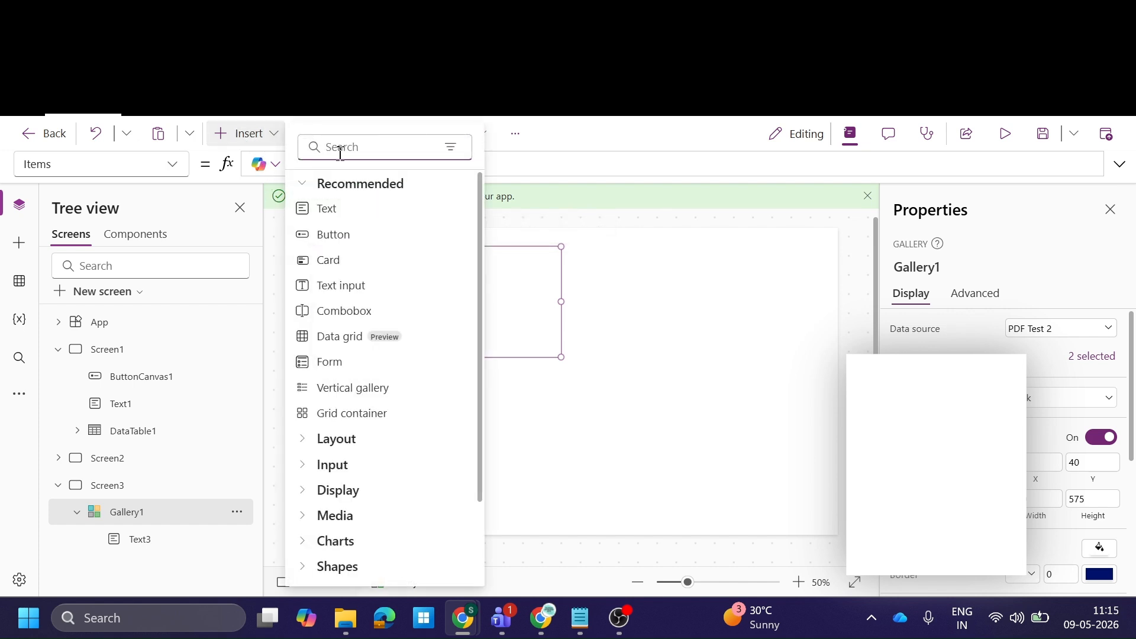
text(react)
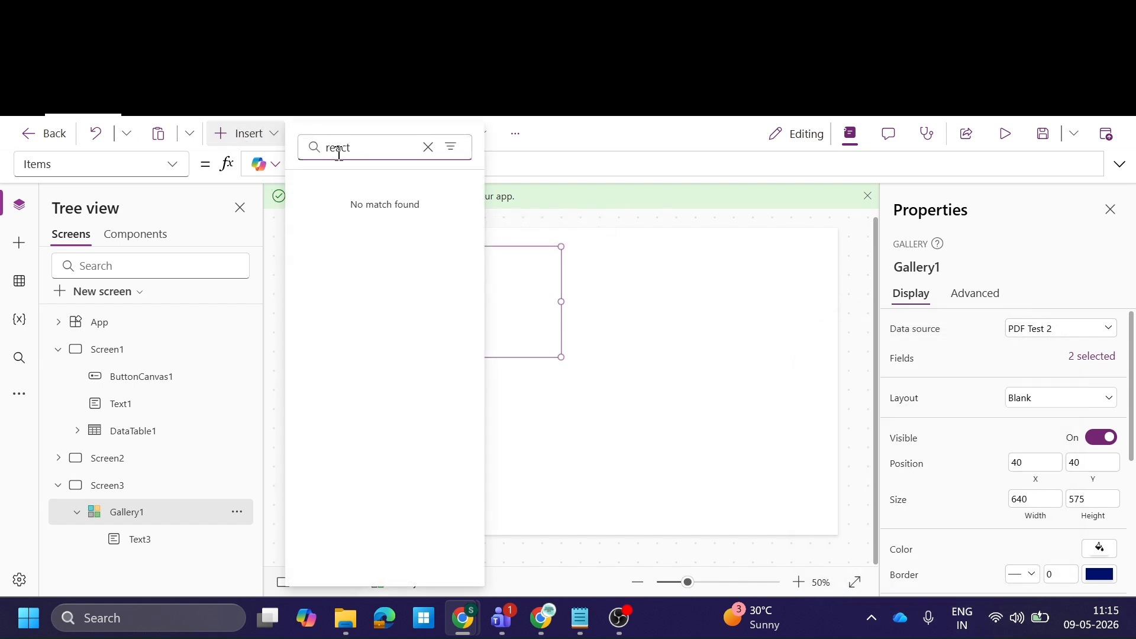
key(BackSpace)
key(BackSpace)
key(BackSpace)
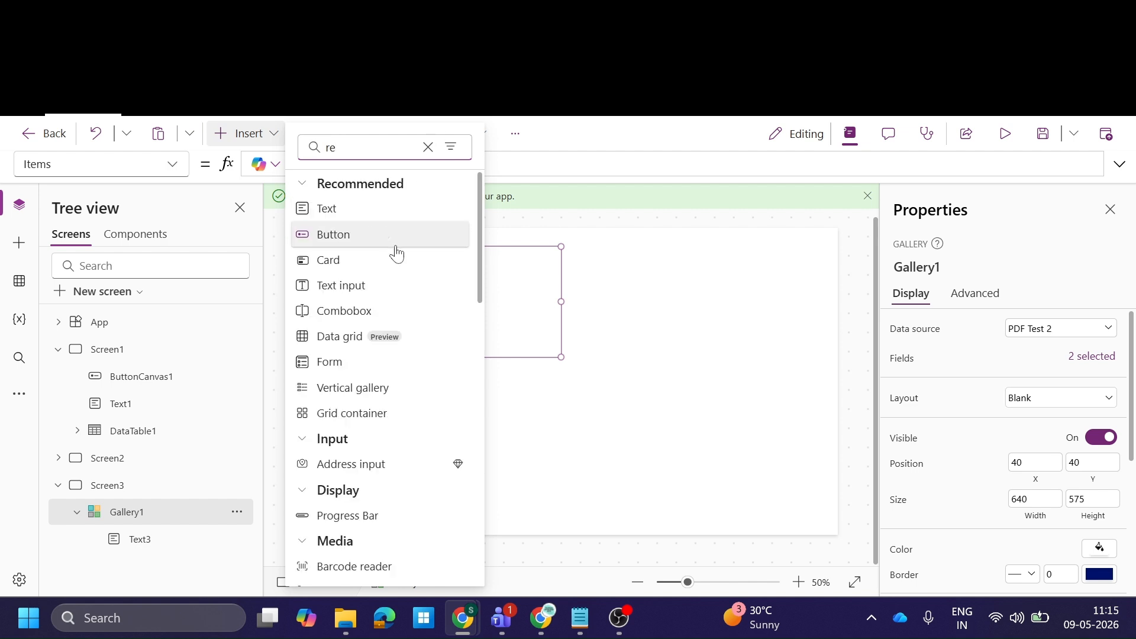
text(ect)
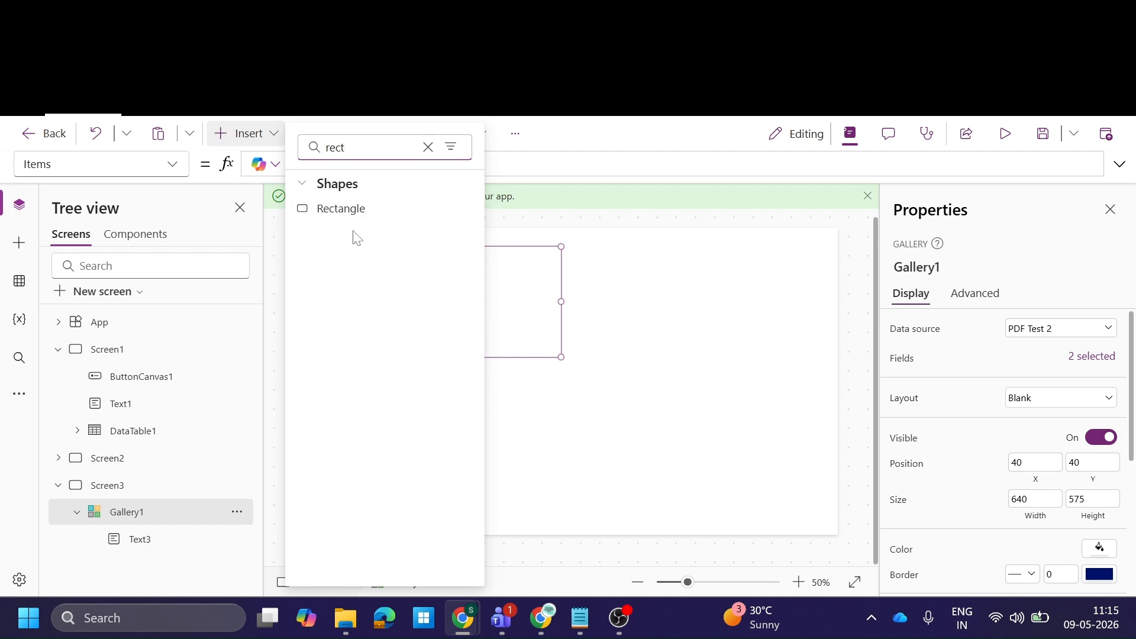
click(347, 220)
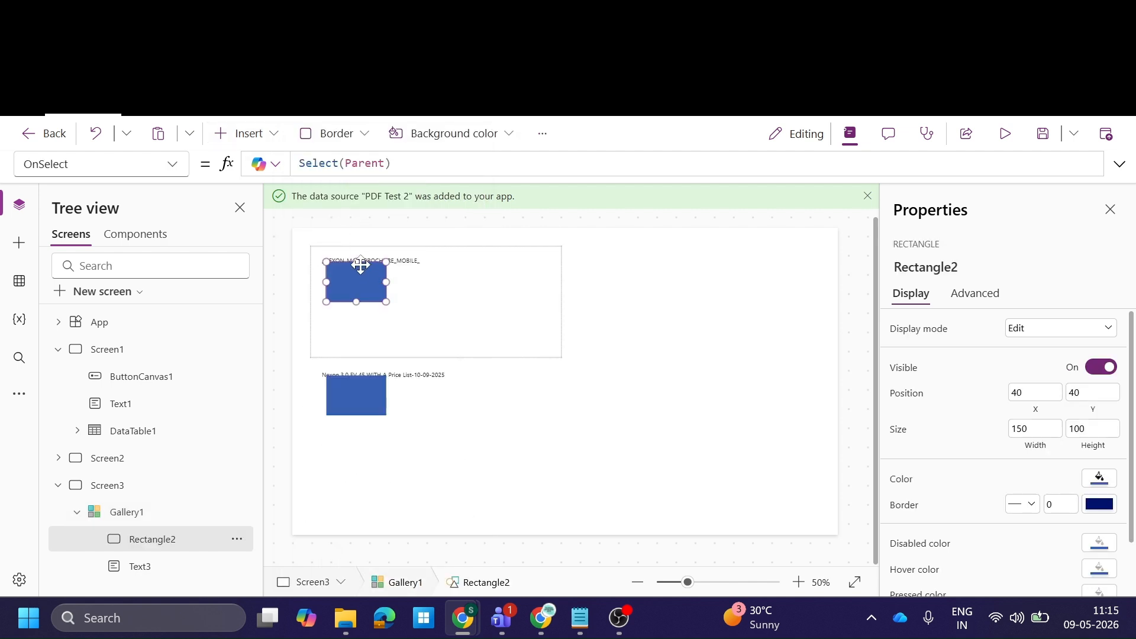
Step: Turn the rectangle into a separator line below the file name, with height 1 and width about 460
drag(358, 261, 356, 288)
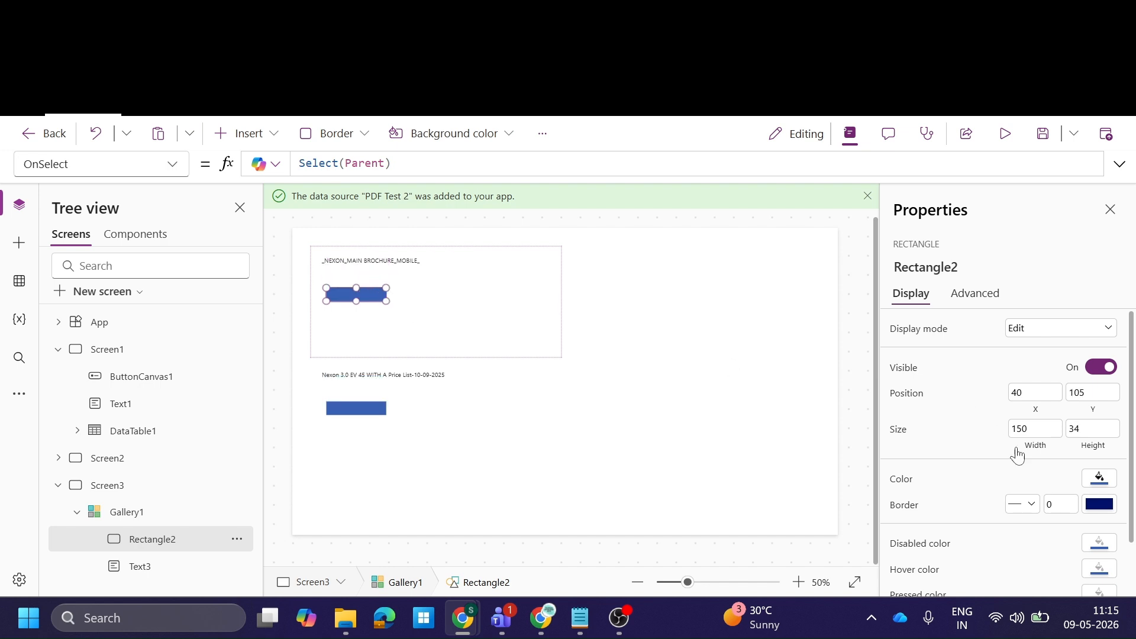
drag(1091, 426, 1004, 423)
text(1)
click(451, 319)
click(356, 289)
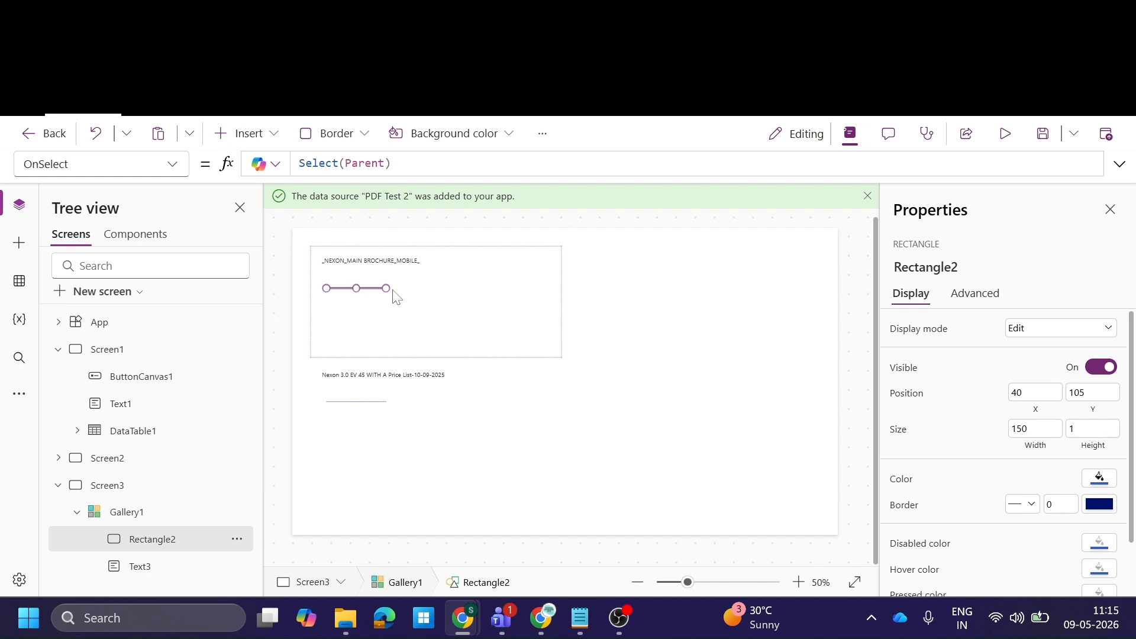
drag(385, 288, 509, 286)
Step: Shorten the gallery's row template so that each row ends just below its file name and separator line
click(439, 357)
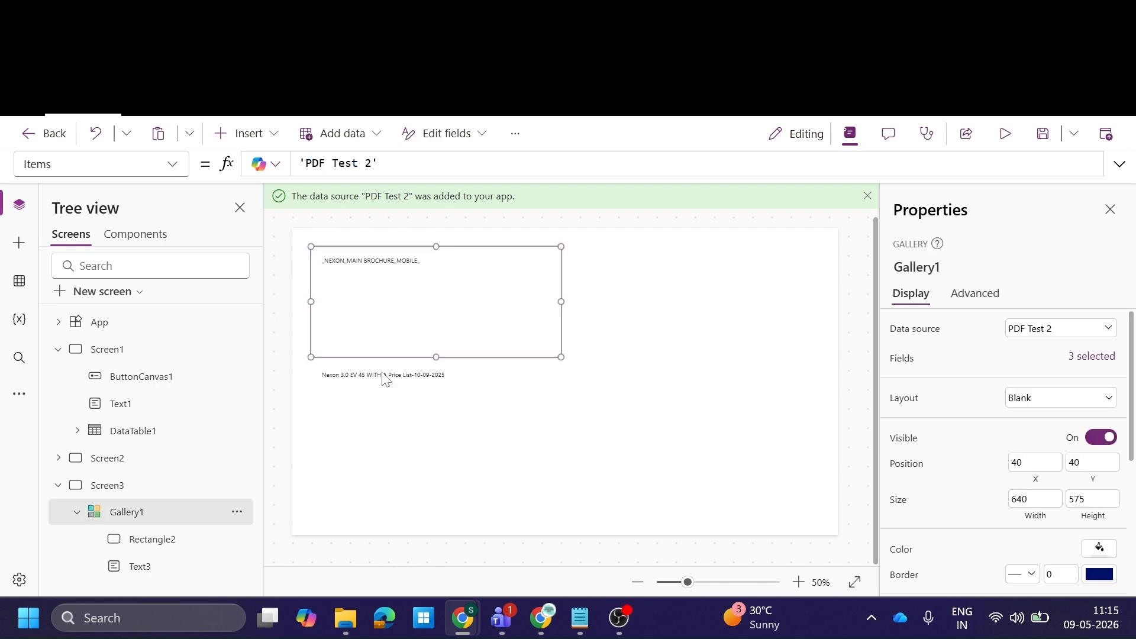
drag(433, 355, 436, 274)
click(467, 443)
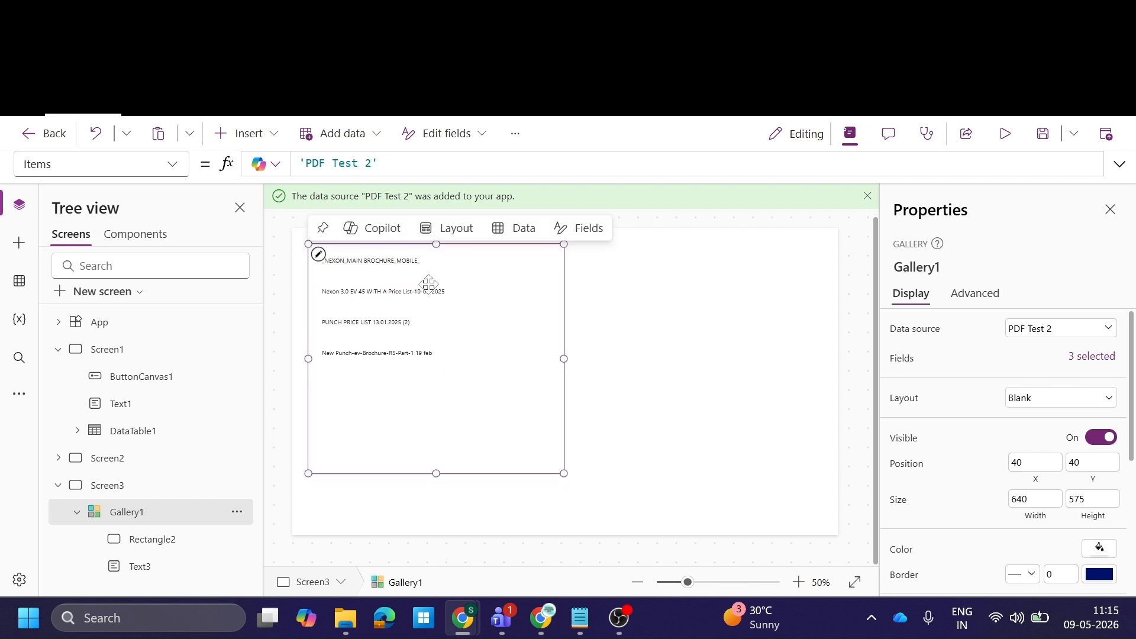
click(319, 260)
drag(434, 274, 433, 285)
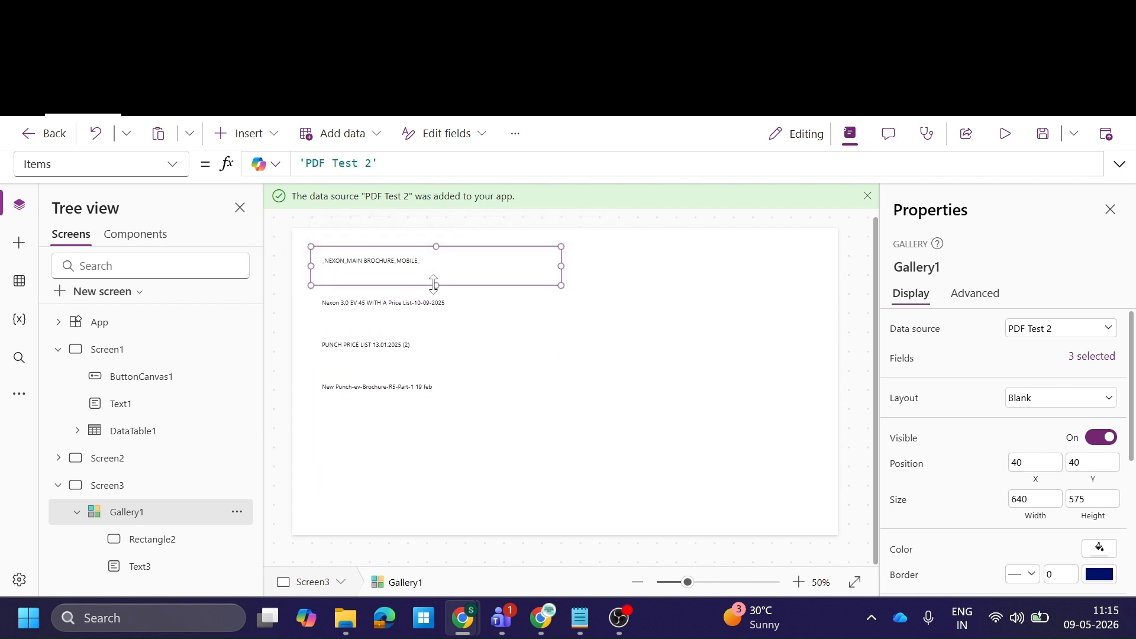
Step: Set the separator rectangle's height to 1 again
click(153, 539)
click(1084, 432)
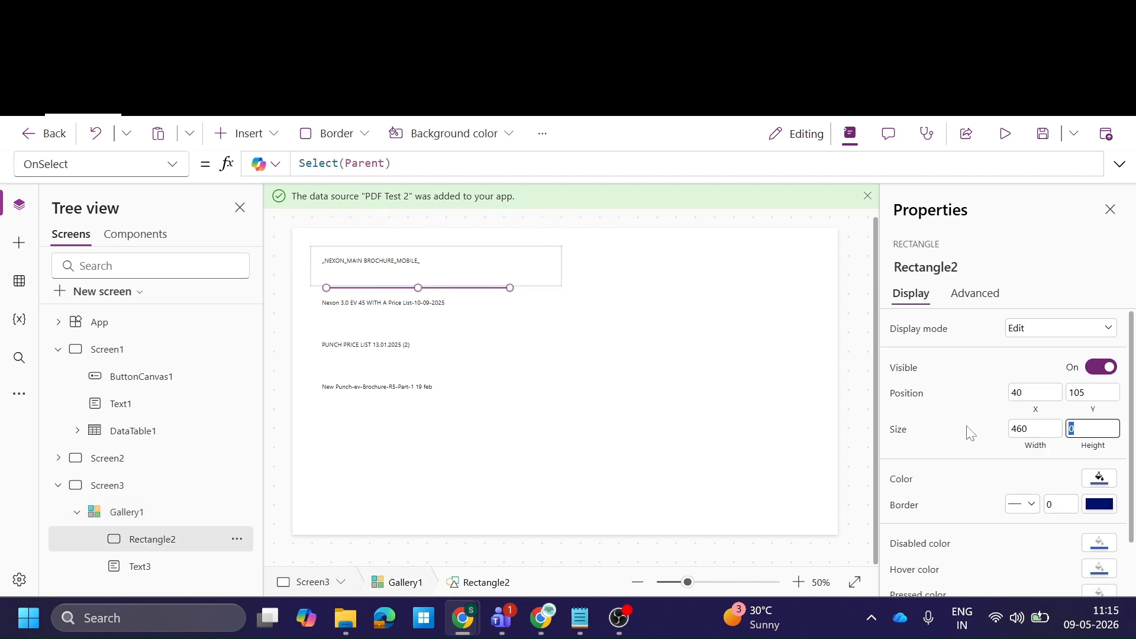
text(1)
click(624, 377)
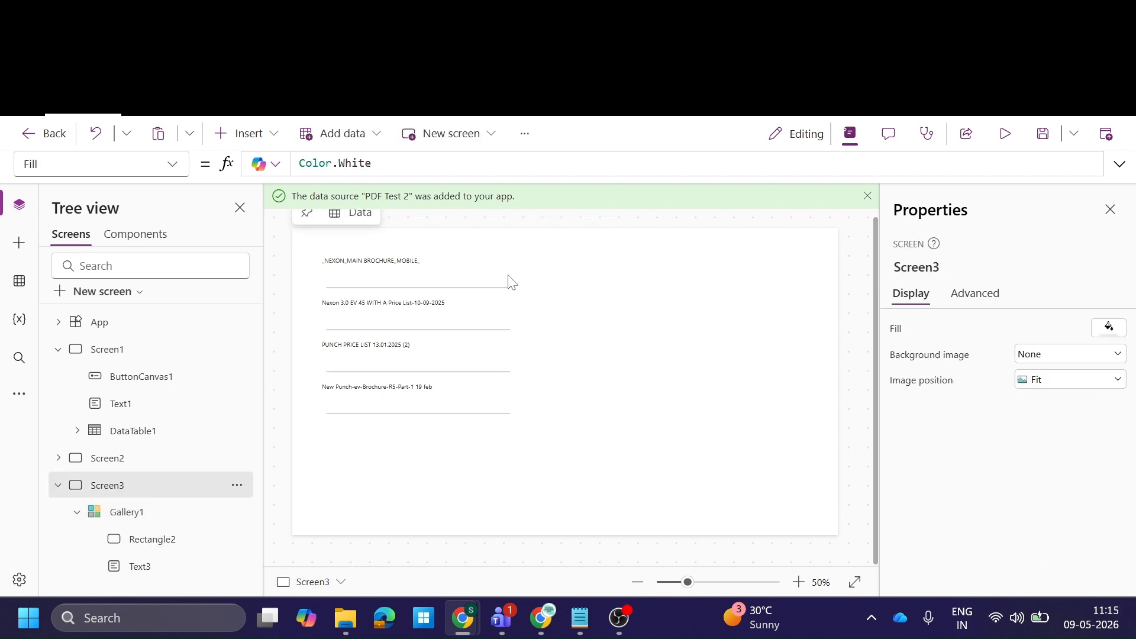
Step: Move the separator line closer beneath the file name and fit the gallery's row height to the new spacing
click(432, 288)
drag(436, 285, 436, 296)
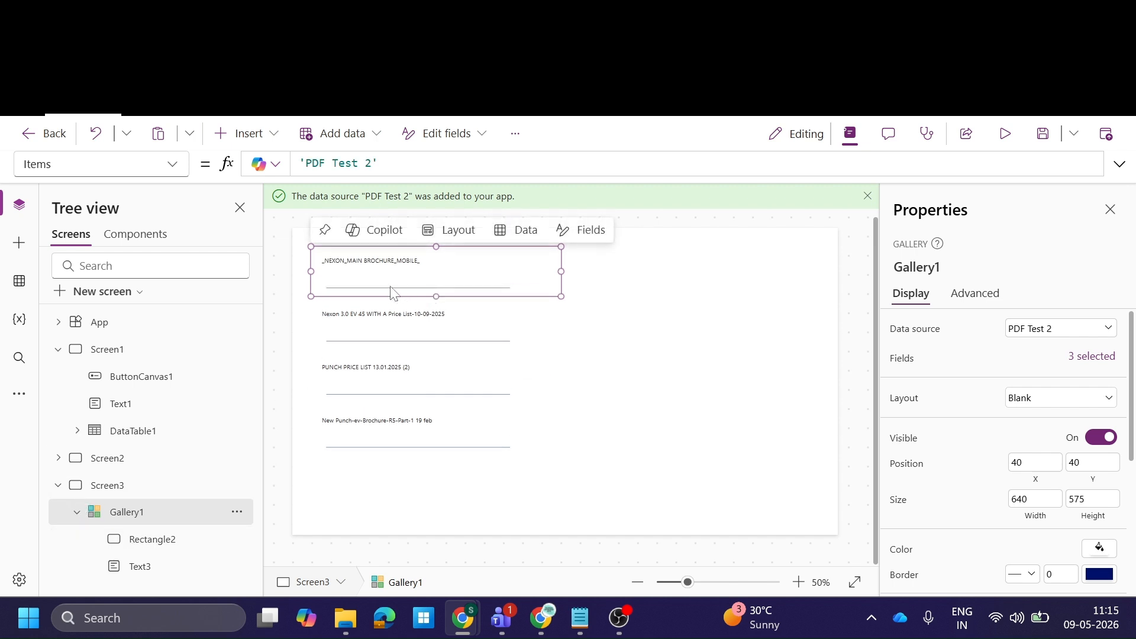
click(155, 539)
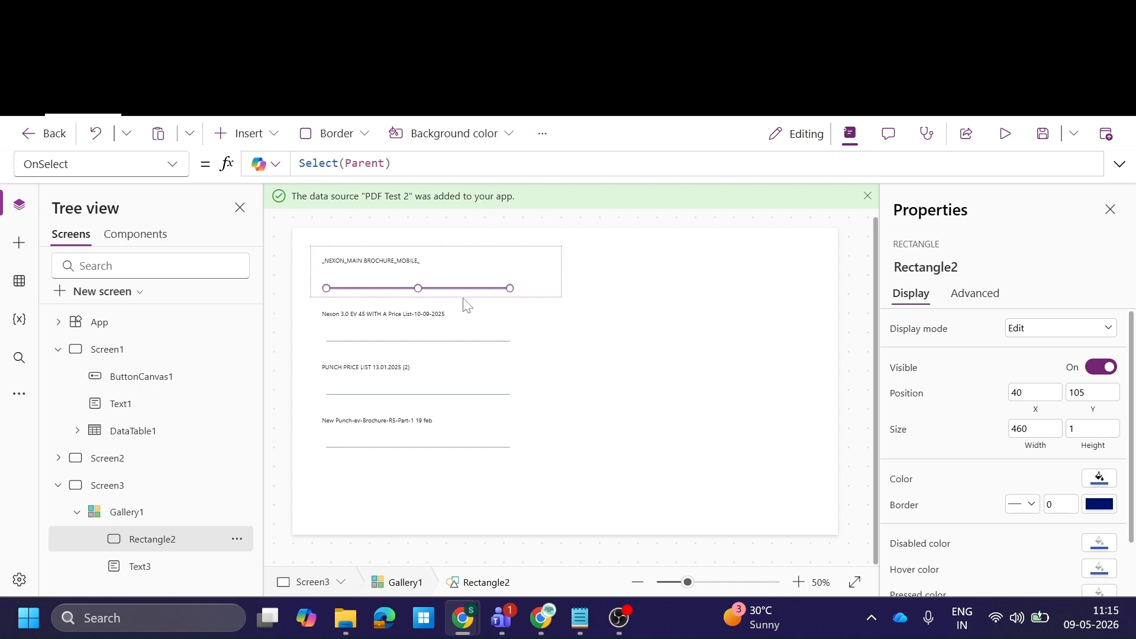
drag(462, 287, 436, 286)
click(478, 296)
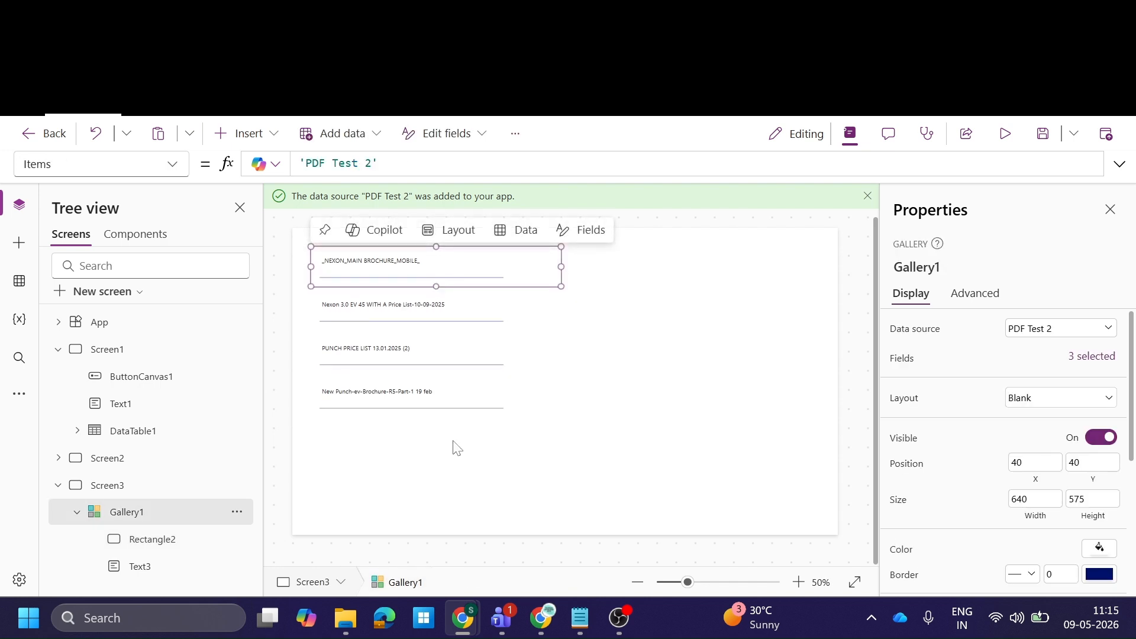
Step: Give the gallery a border of thickness 1 and narrow it to a width of about 514
click(545, 426)
click(1062, 574)
text(1)
drag(565, 368, 509, 361)
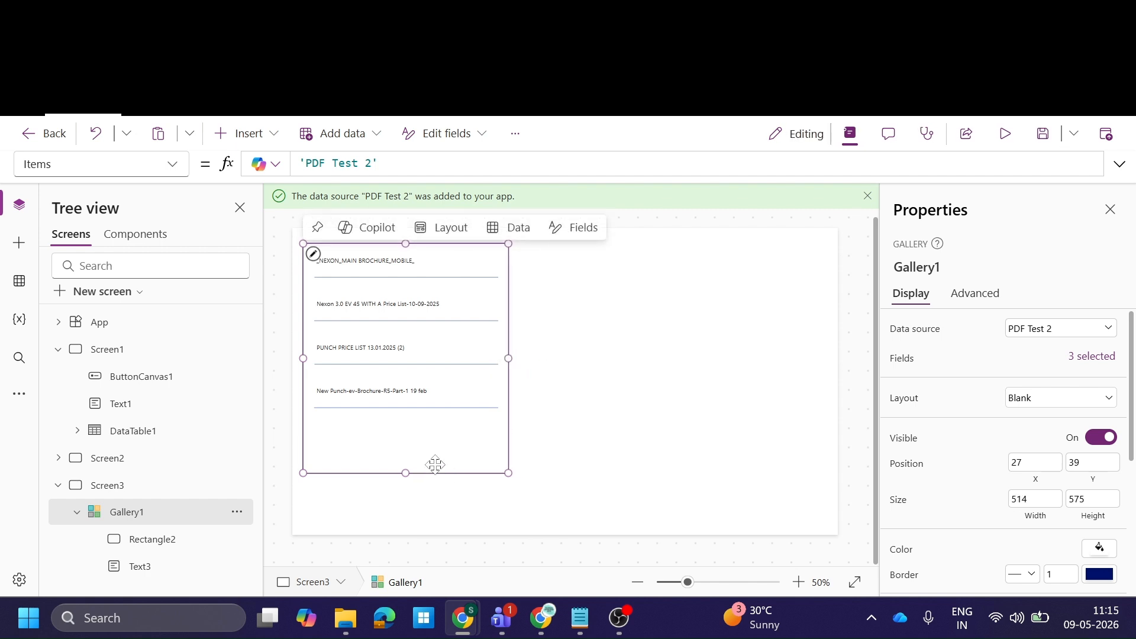
click(574, 469)
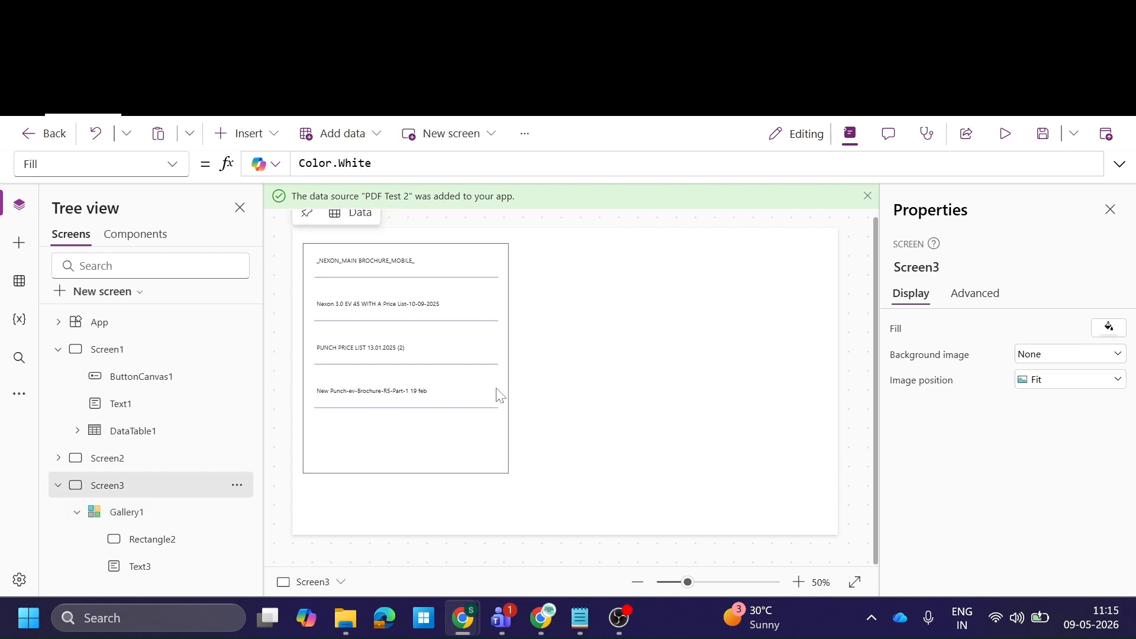
click(453, 453)
click(584, 473)
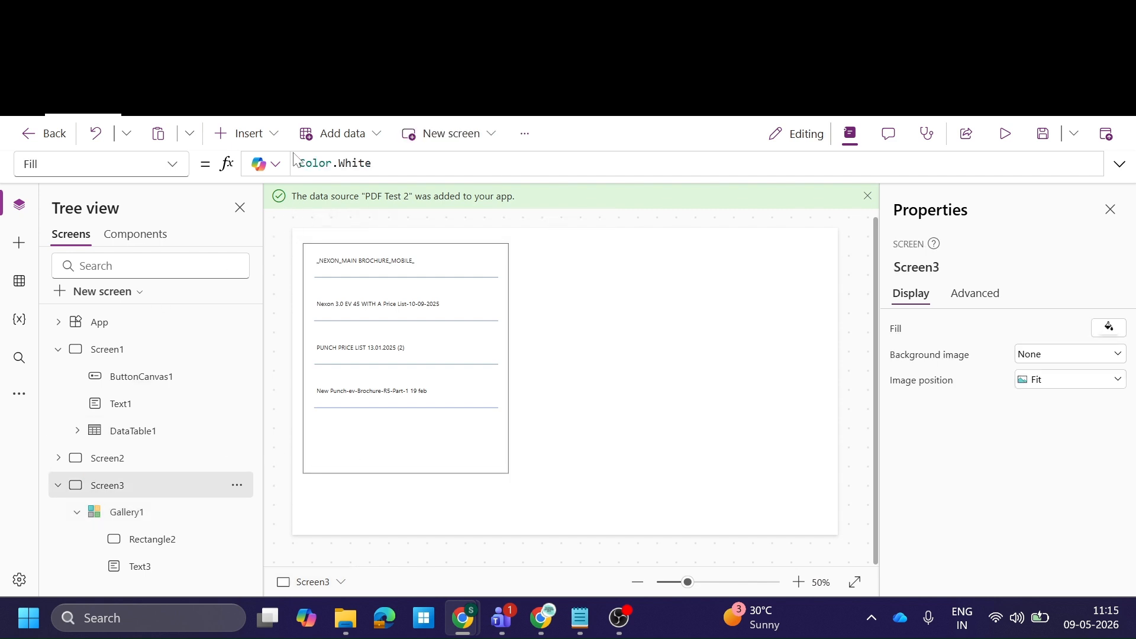
Step: Insert a PDF viewer (experimental) on Screen3 and place it beside the gallery
click(260, 134)
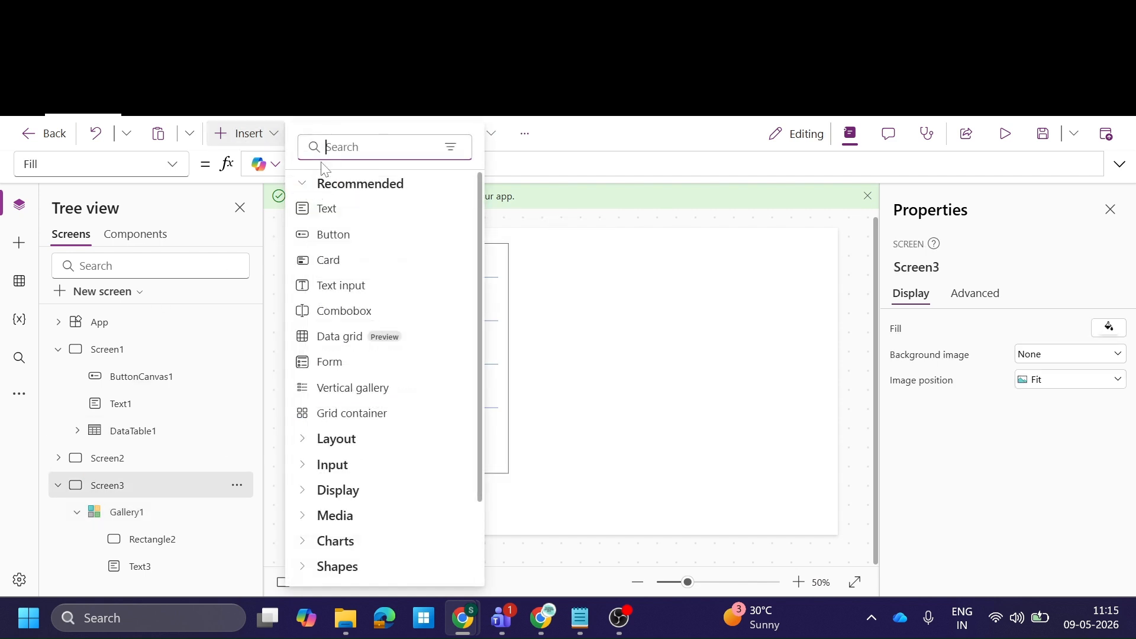
text(pdf)
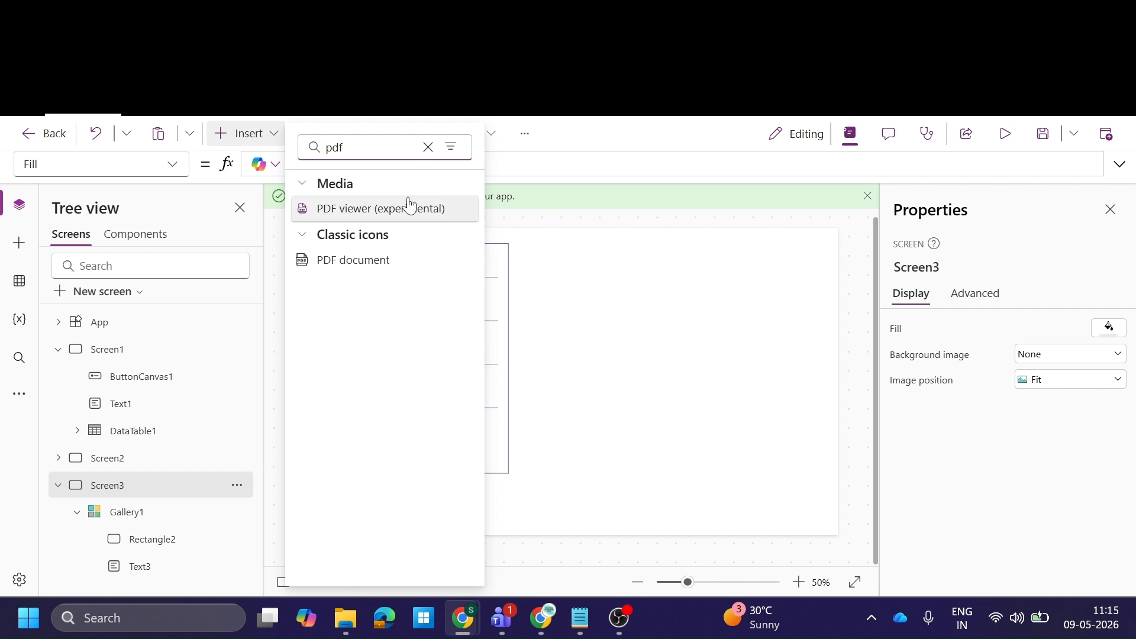
click(409, 205)
drag(456, 358, 732, 370)
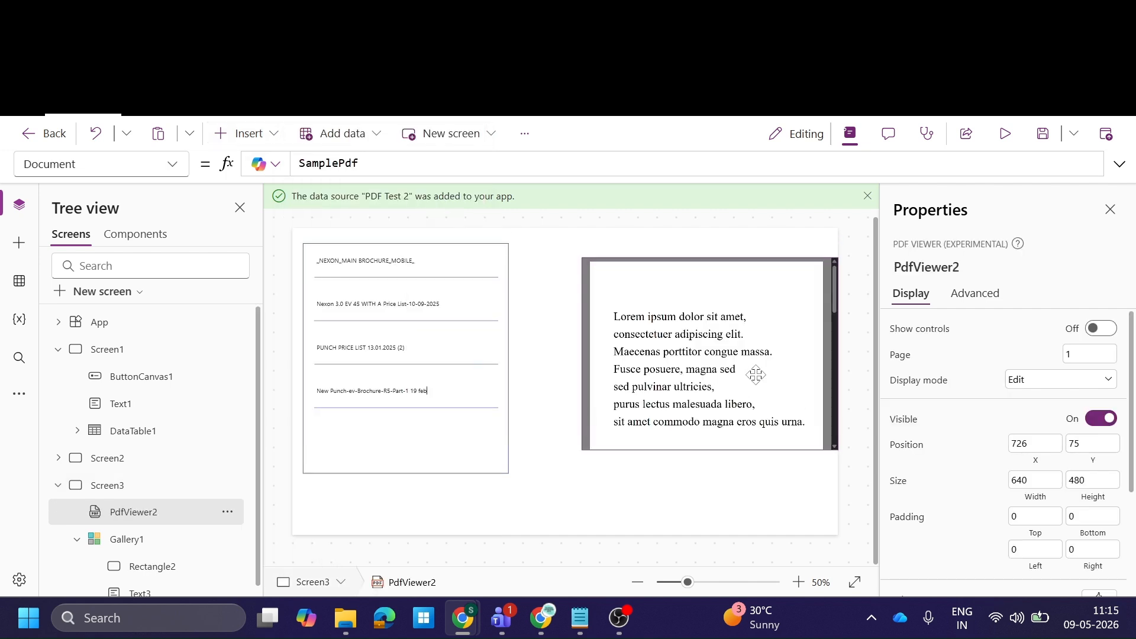
Step: Enable Show controls on the PDF viewer, enlarge its height to about 528 and position it at about X 700, Y 39
click(1098, 328)
mouse_move(735, 367)
mouse_down()
mouse_move(717, 362)
mouse_move(729, 366)
mouse_up()
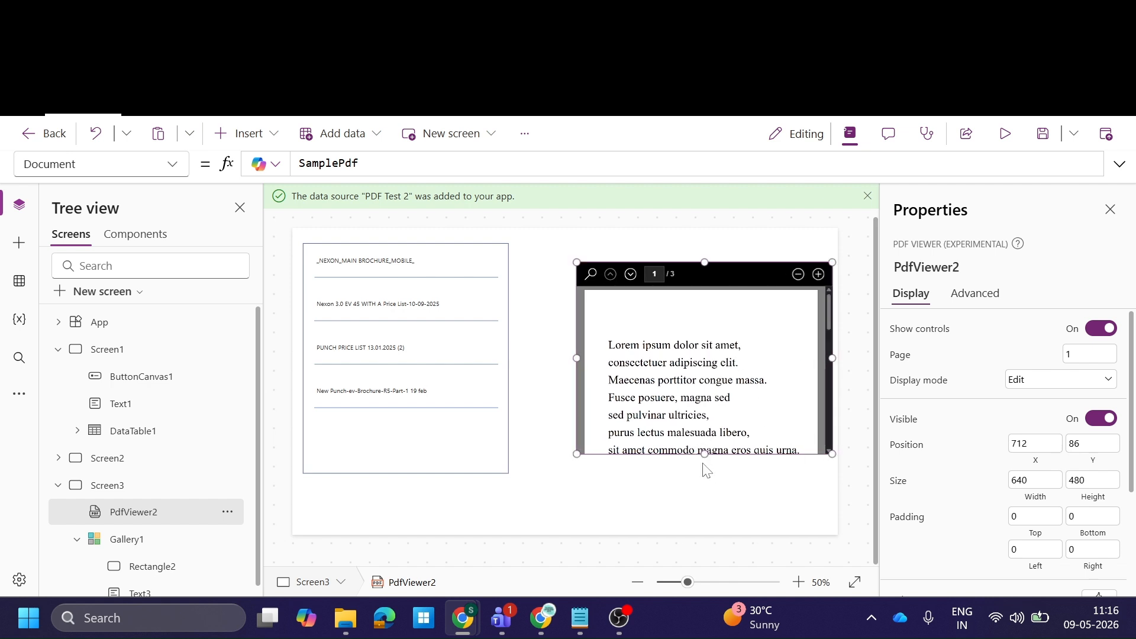
drag(703, 458, 702, 474)
drag(728, 434, 728, 407)
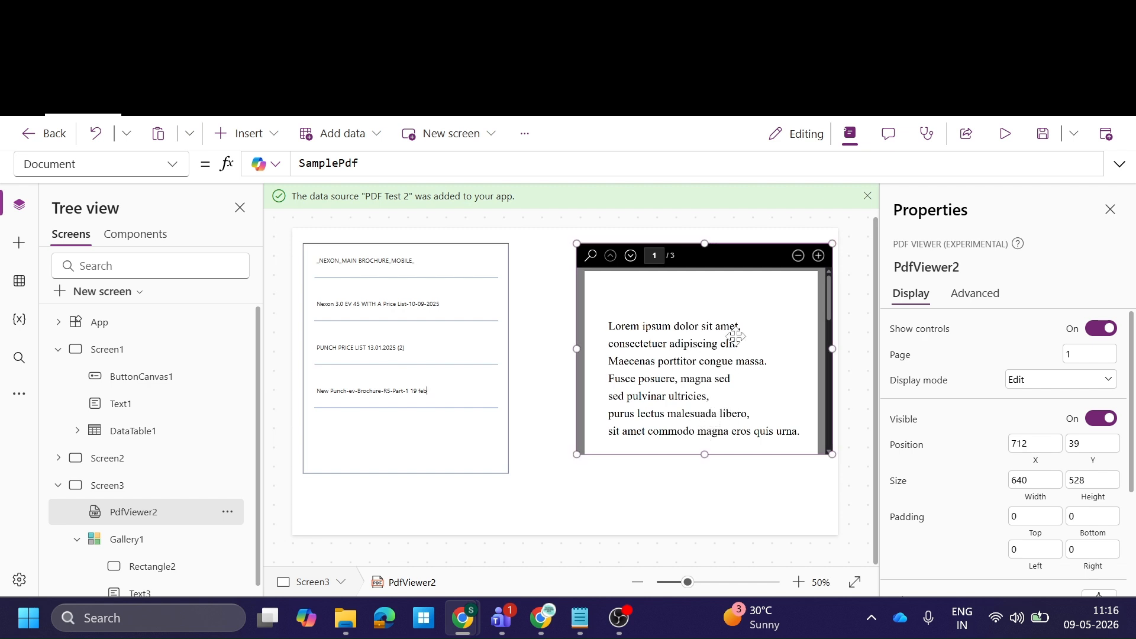
drag(692, 363, 692, 363)
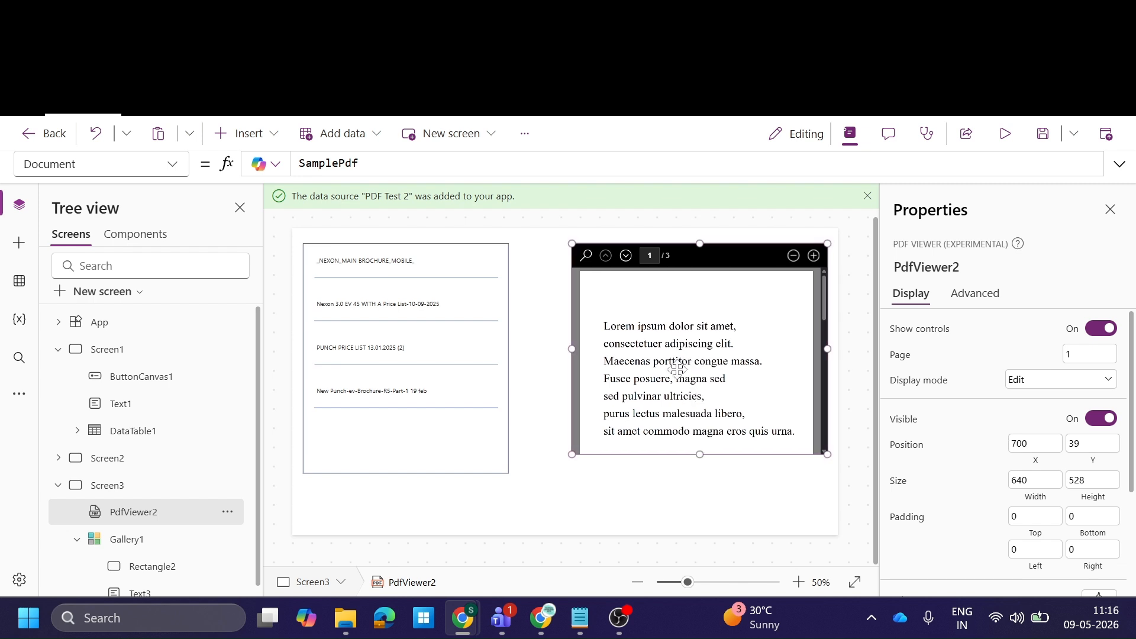
Step: Check the DataURI column in the PDF Test 2 SharePoint library and return to the Power Apps editor
double_click(385, 163)
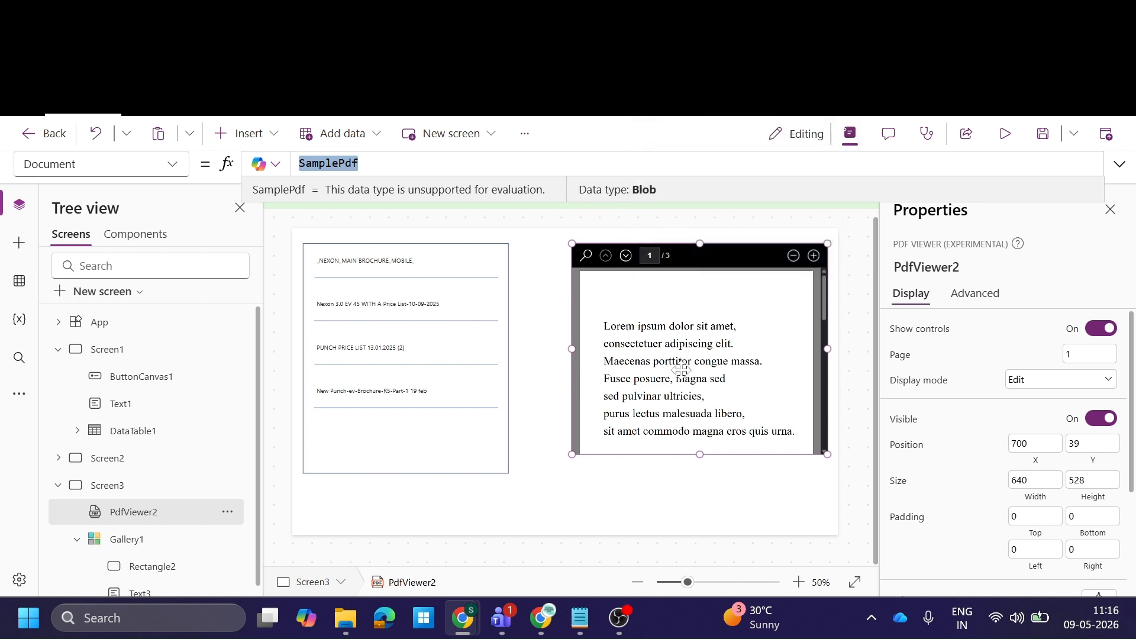
click(438, 14)
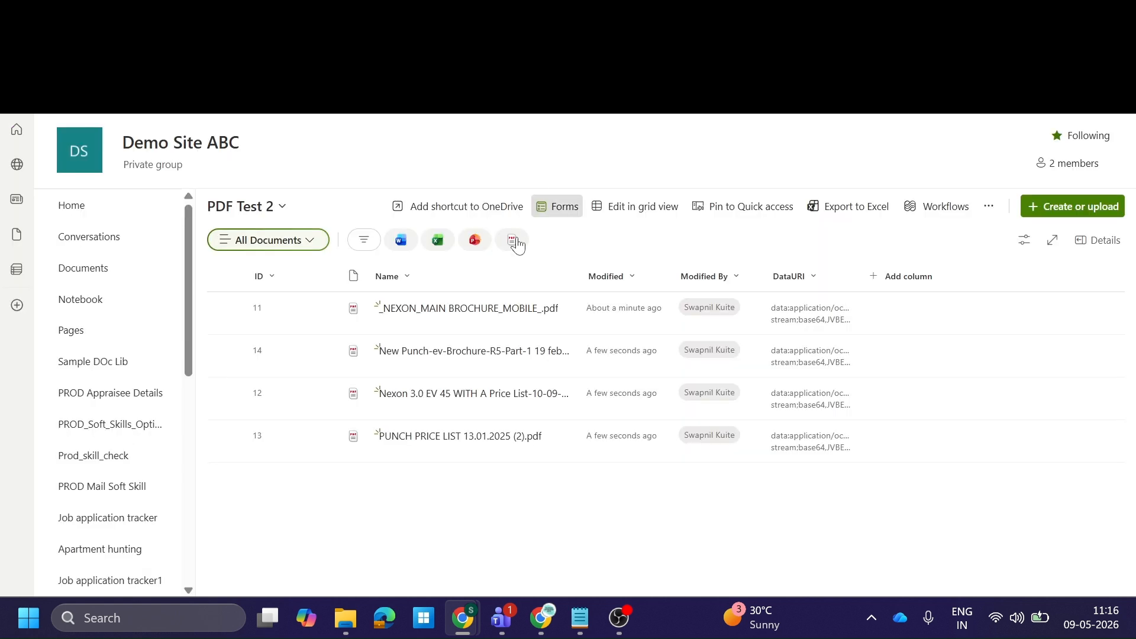
click(366, 15)
click(284, 14)
click(509, 14)
click(662, 325)
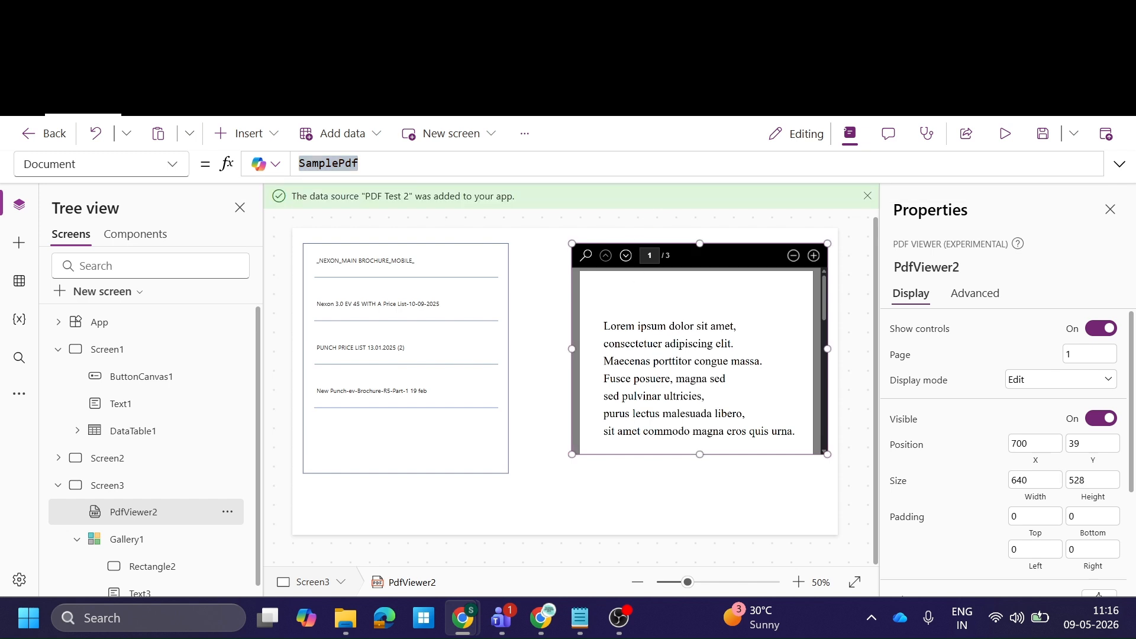
Step: Set the PDF viewer's Document property to Gallery1.Selected.DataURI
click(390, 162)
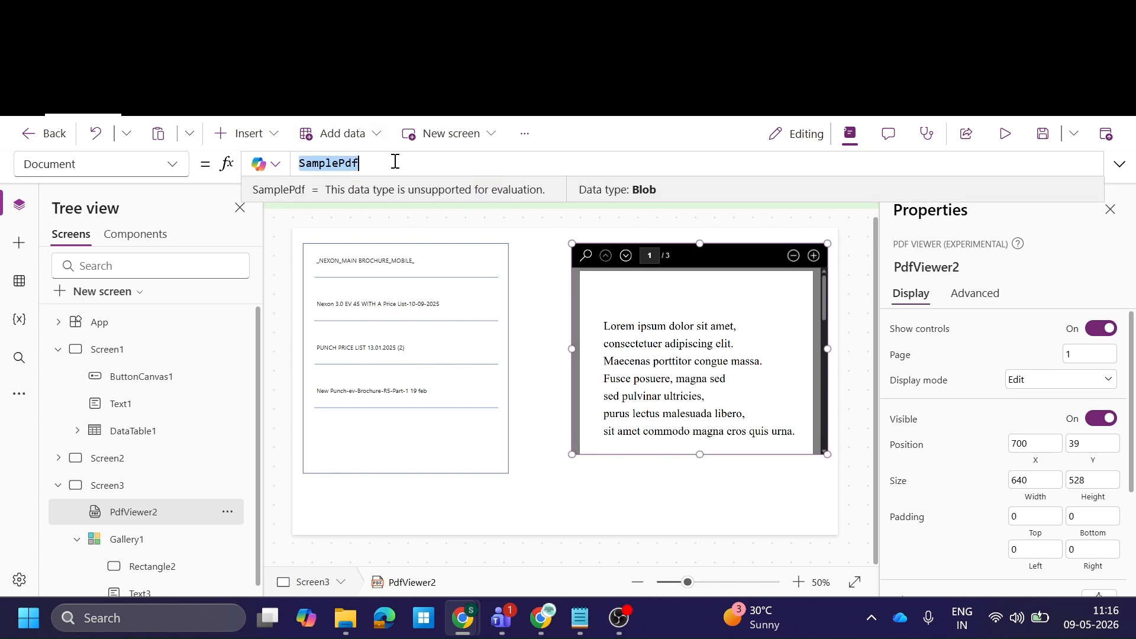
key(BackSpace)
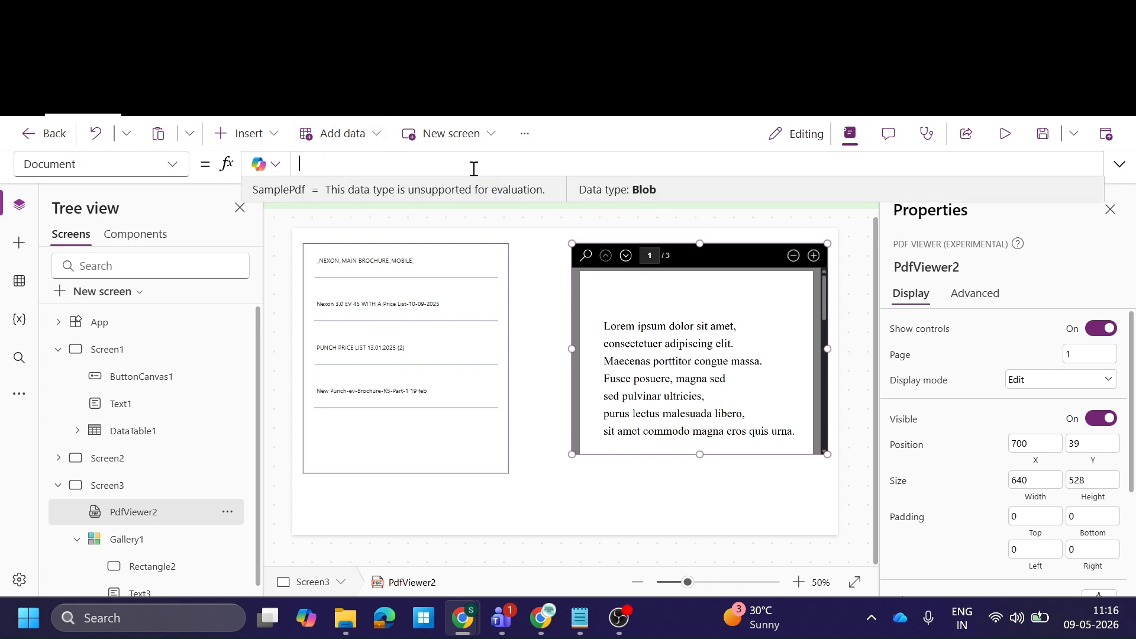
text(Gallery1)
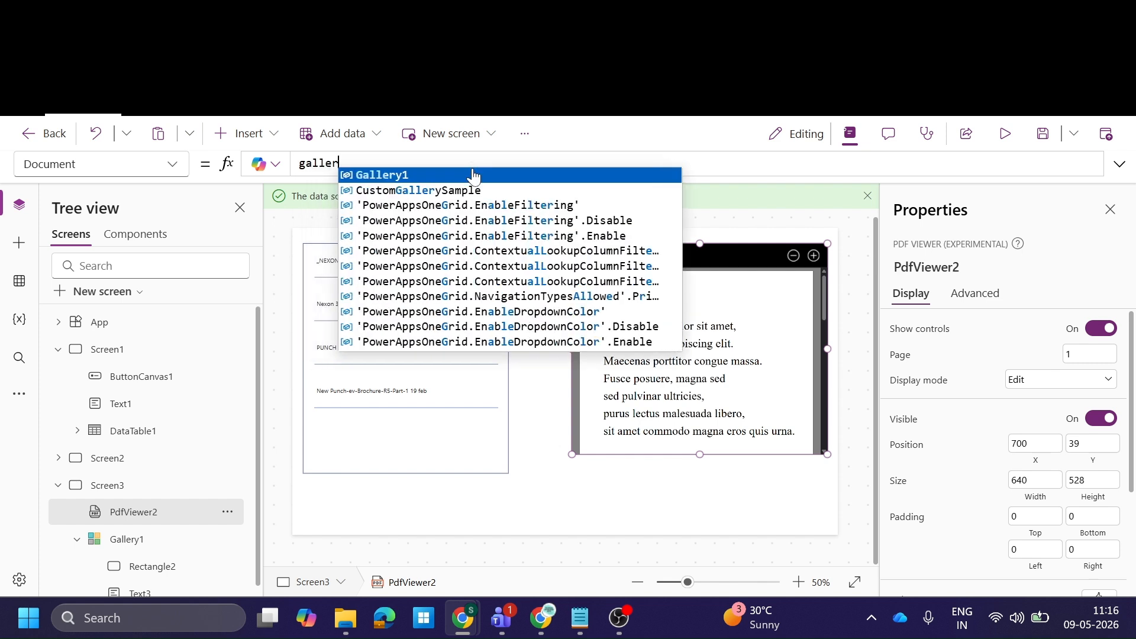
text(.sele)
key(Tab)
text(.)
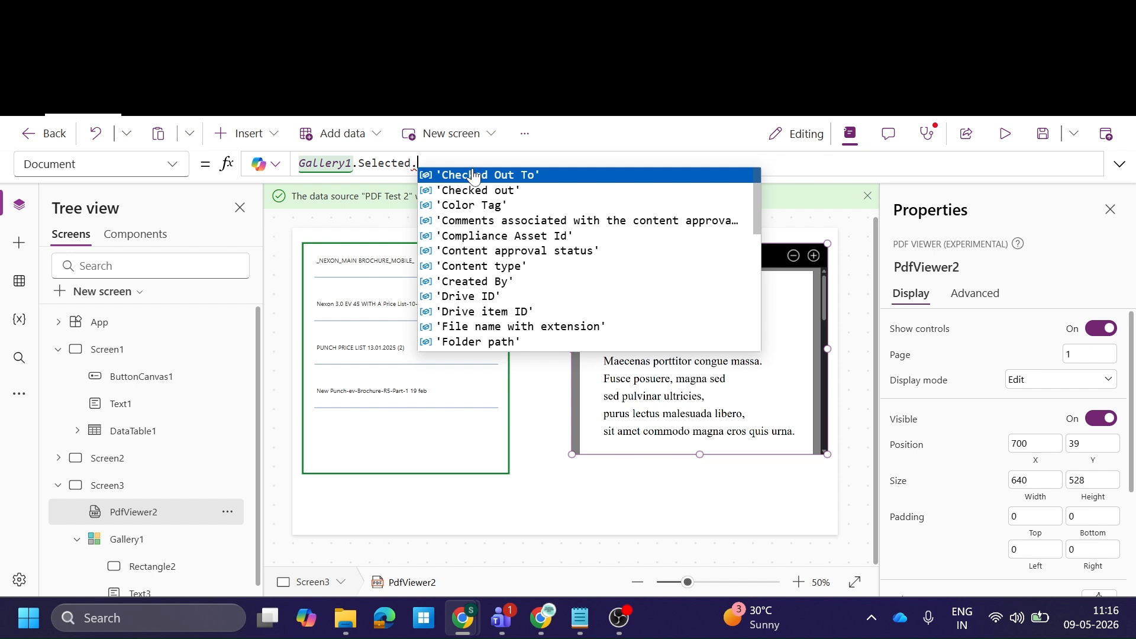
key(BackSpace)
click(473, 175)
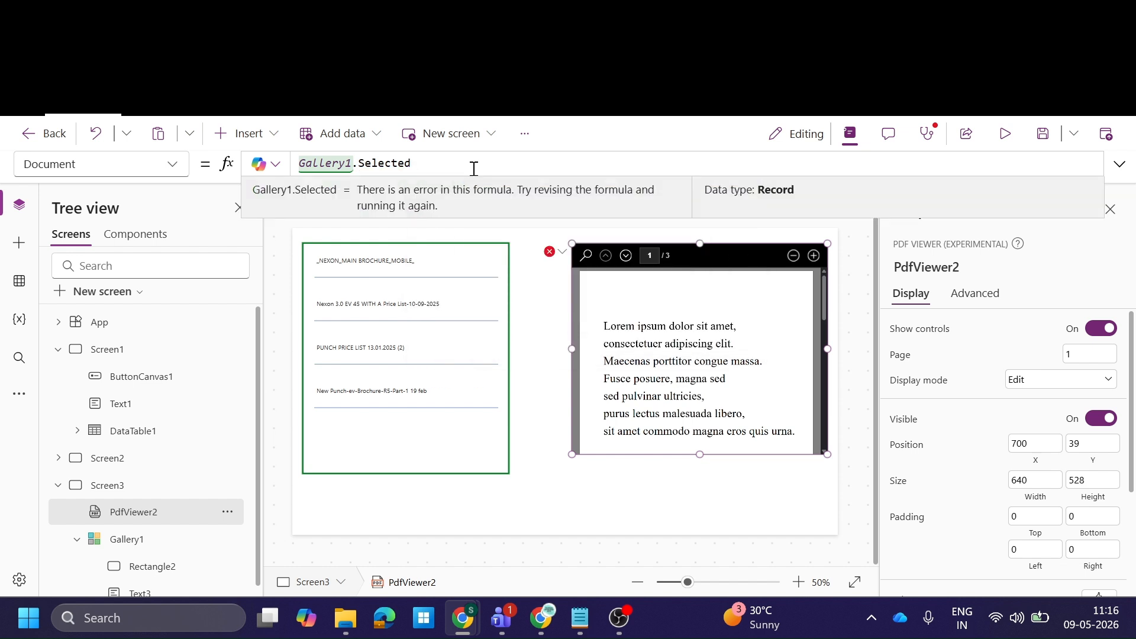
text(.)
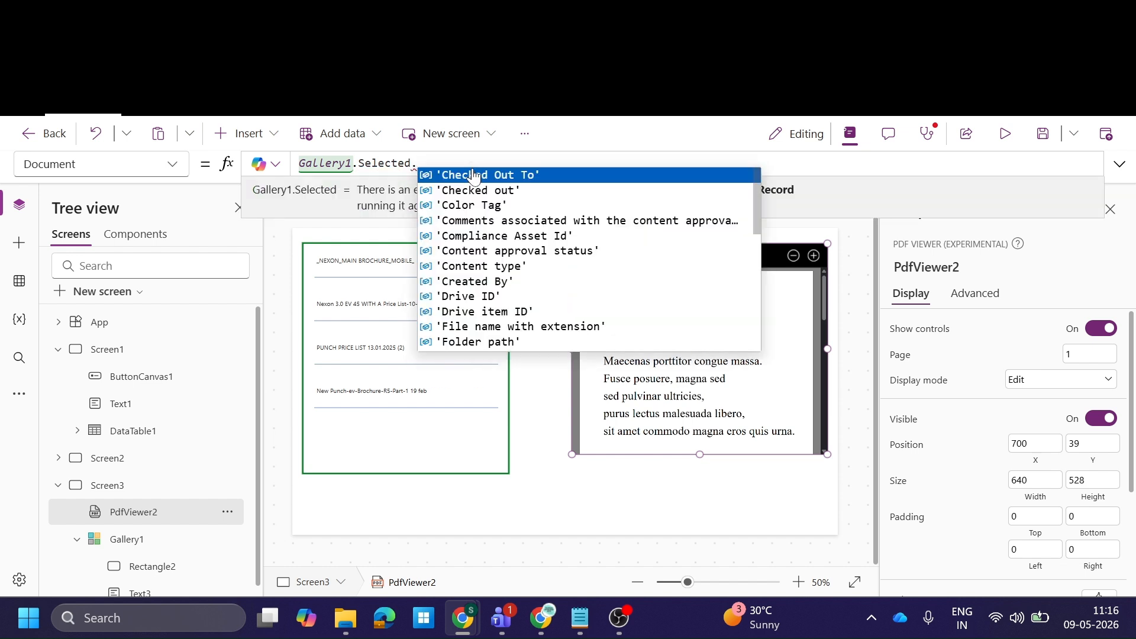
text(ID)
click(474, 170)
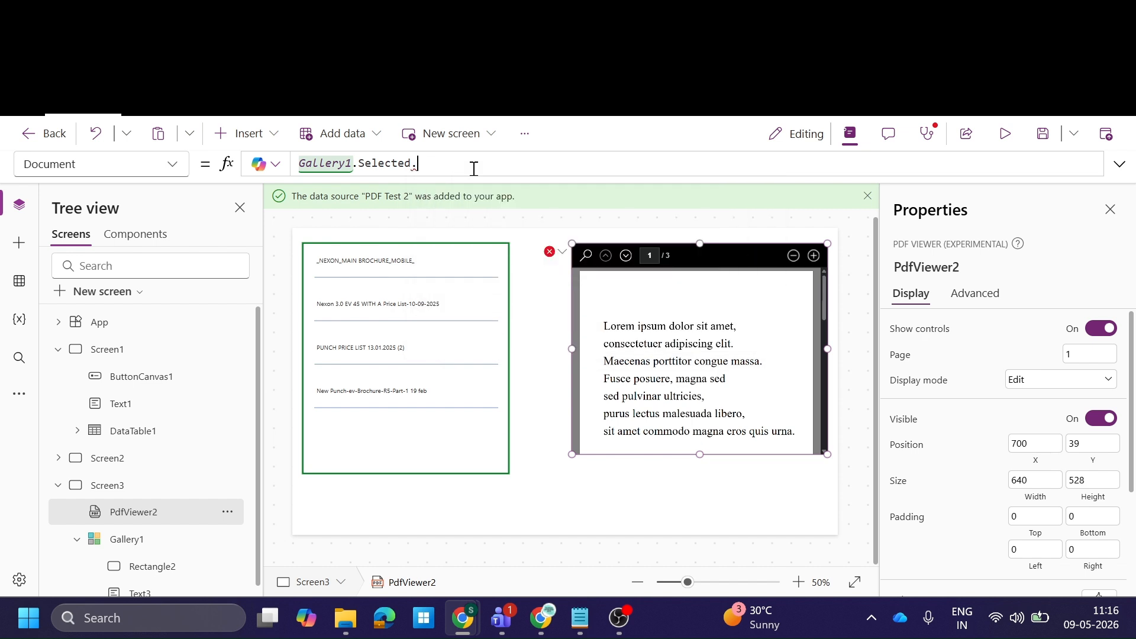
text(at)
click(473, 172)
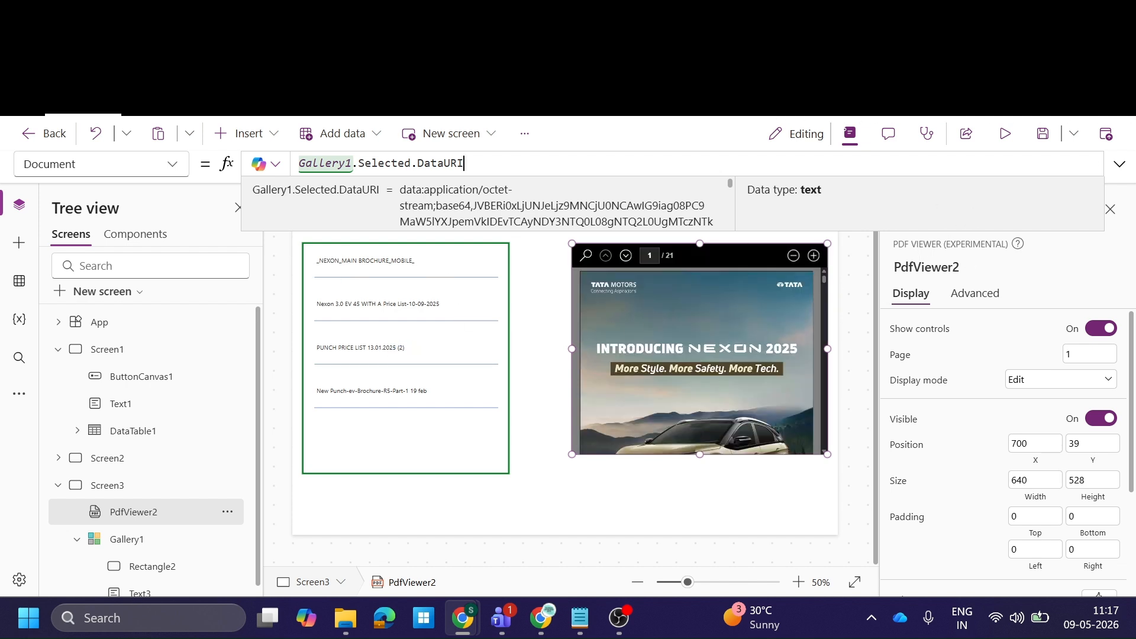
Step: Enlarge the PDF viewer's height to about 718 and start previewing the app
drag(699, 454, 699, 529)
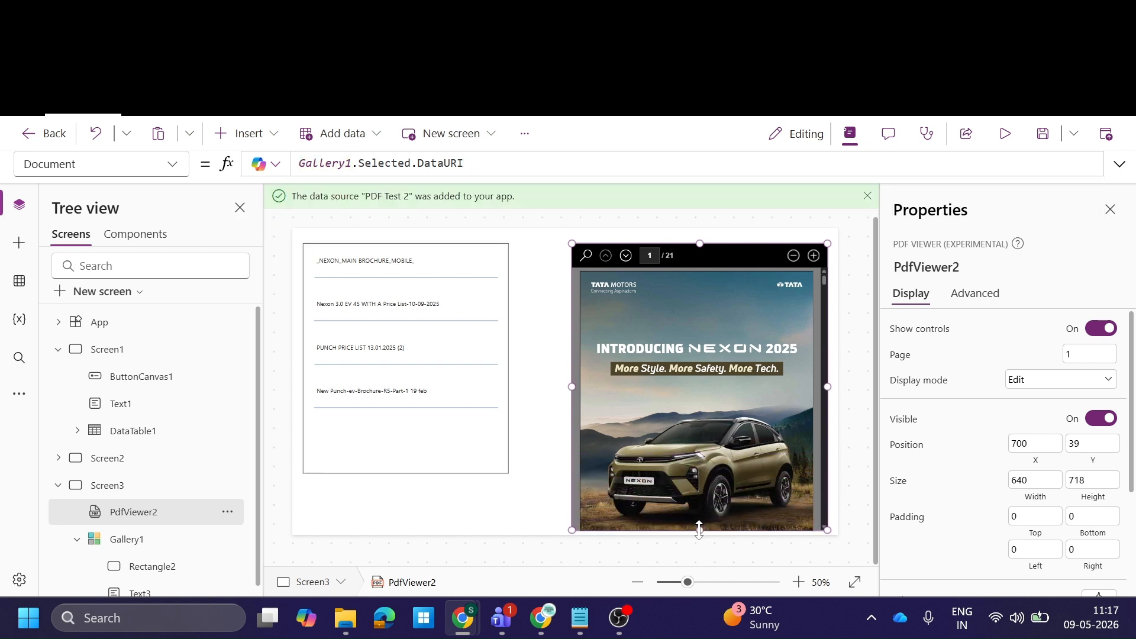
click(1005, 134)
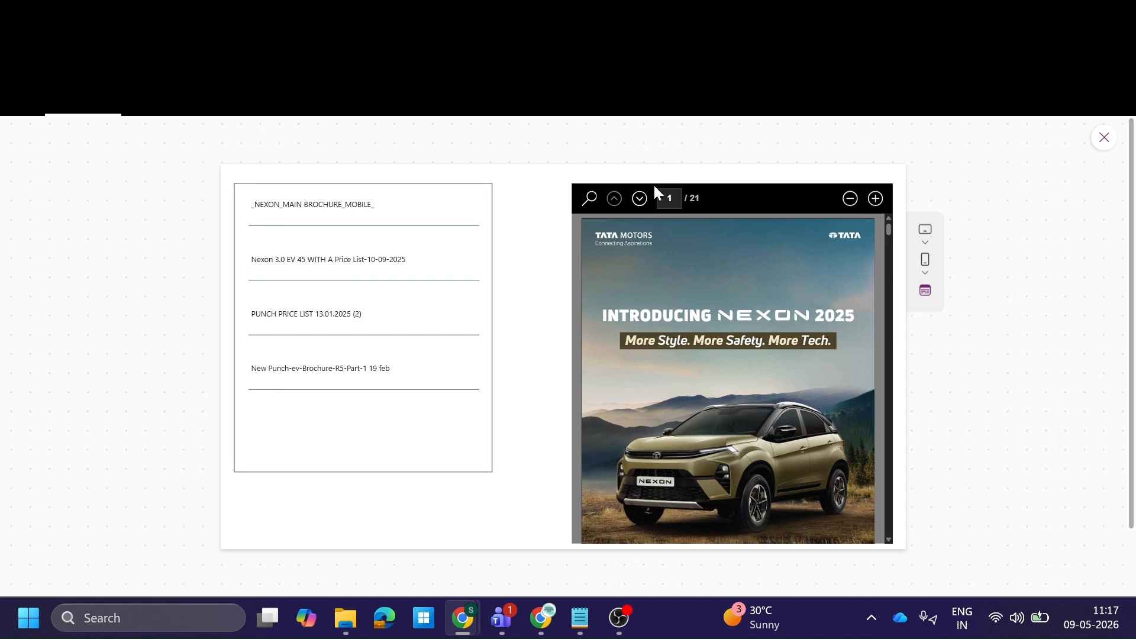
Step: Test zooming out and in on the _NEXON_MAIN BROCHURE_MOBILE_ PDF and browse through its pages in the viewer
click(850, 198)
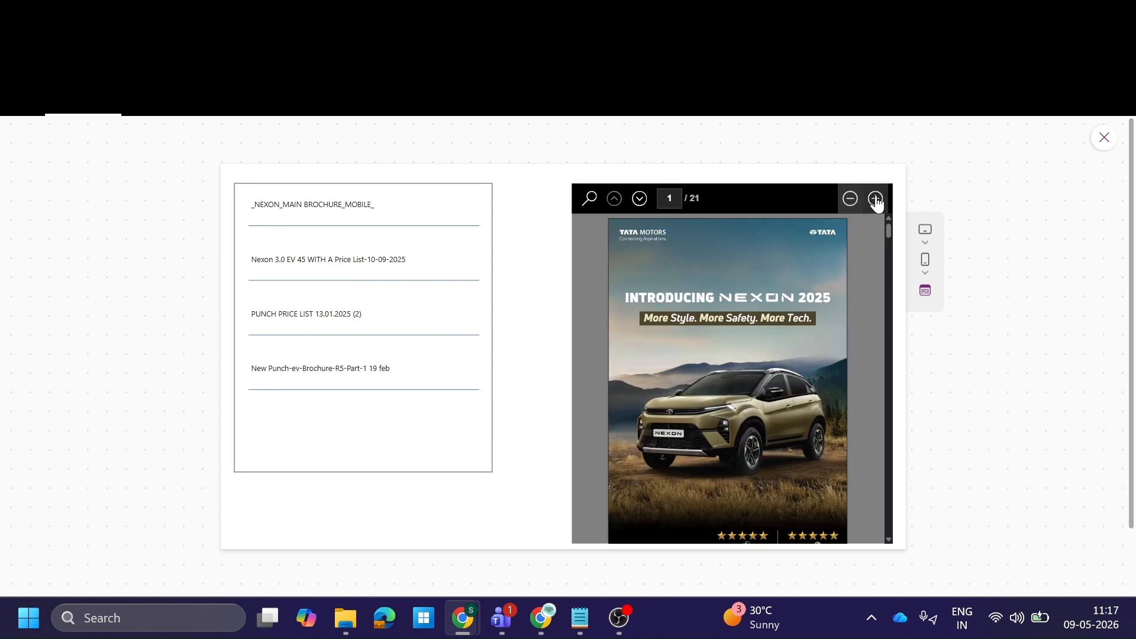
click(875, 199)
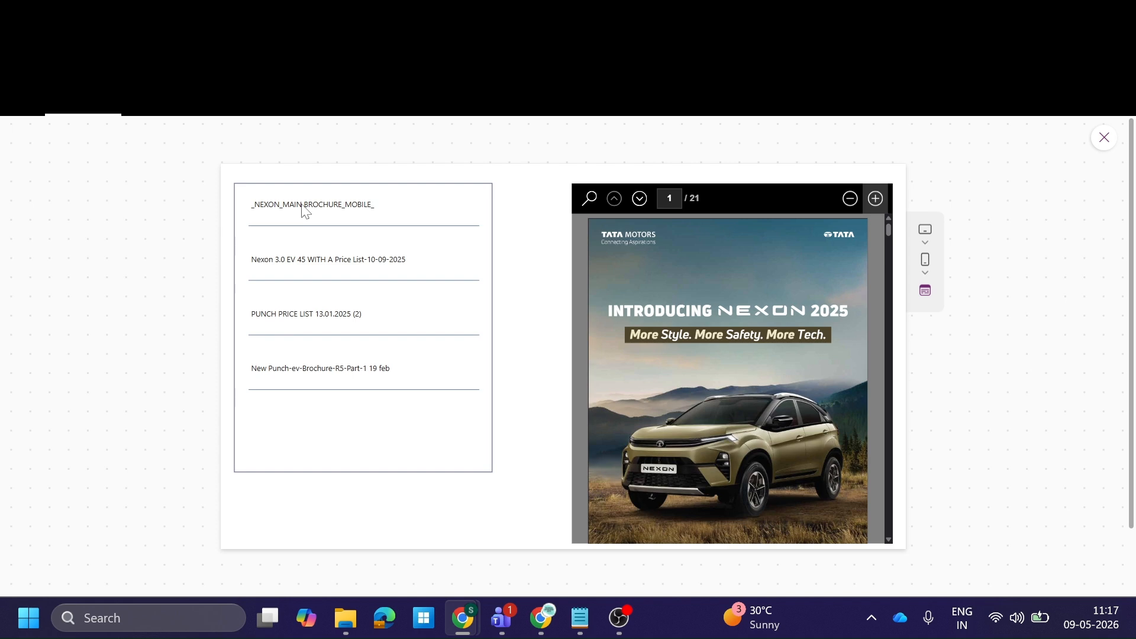
scroll(738, 328, down, 10)
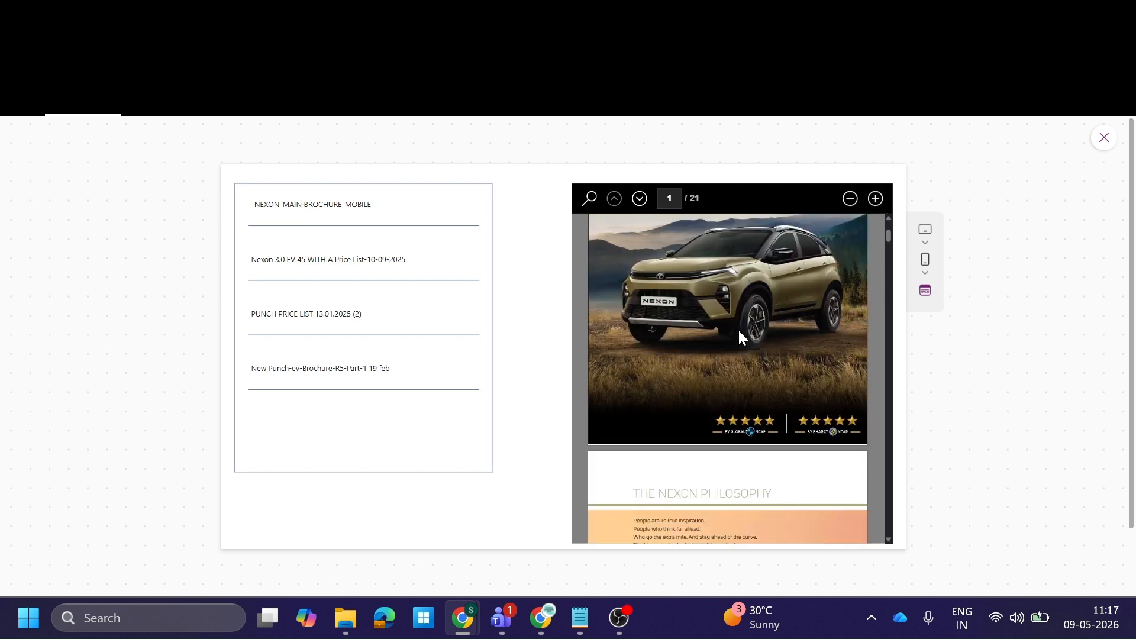
scroll(736, 331, down, 15)
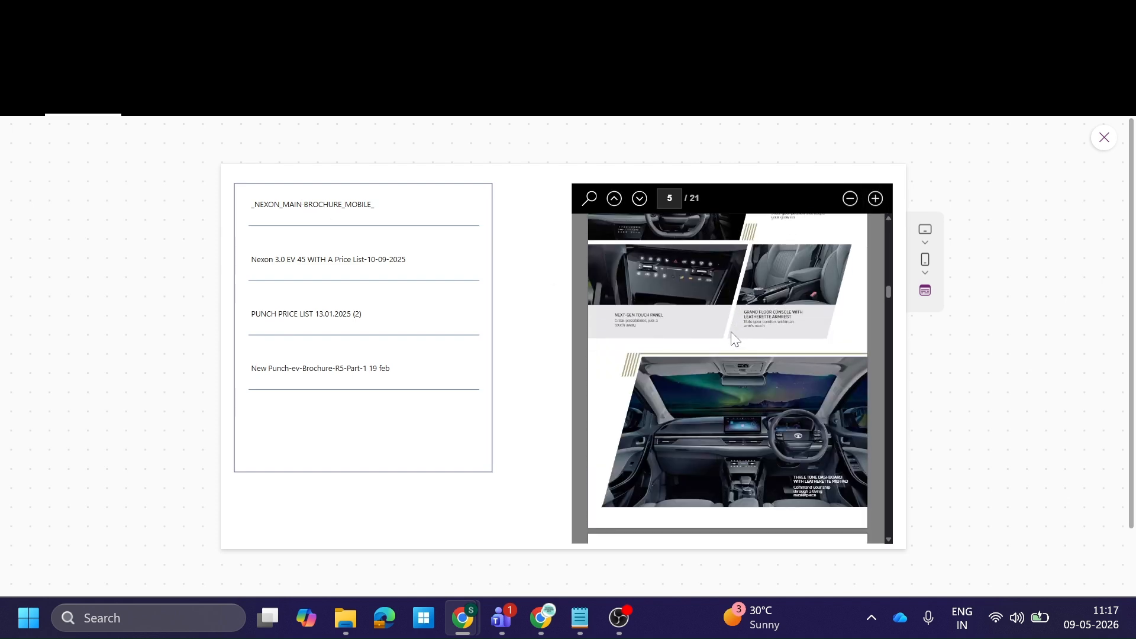
scroll(662, 364, down, 3)
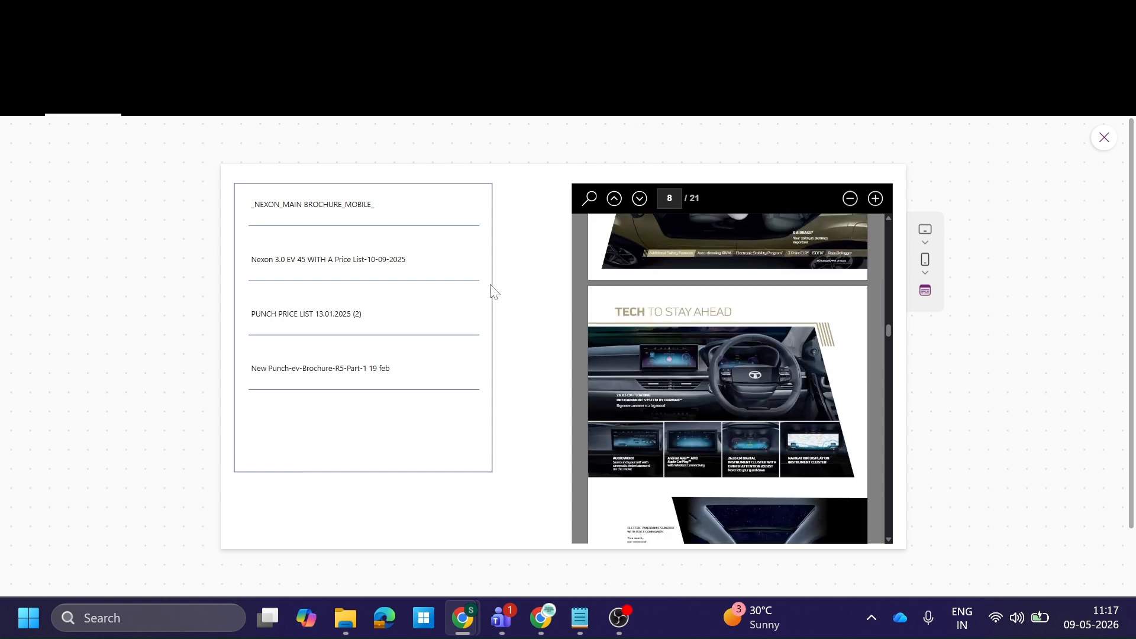
Step: Show the Nexon 3.0 EV 45 WITH A Price List-10-09-2025 PDF from the gallery and test zooming in and out
click(345, 261)
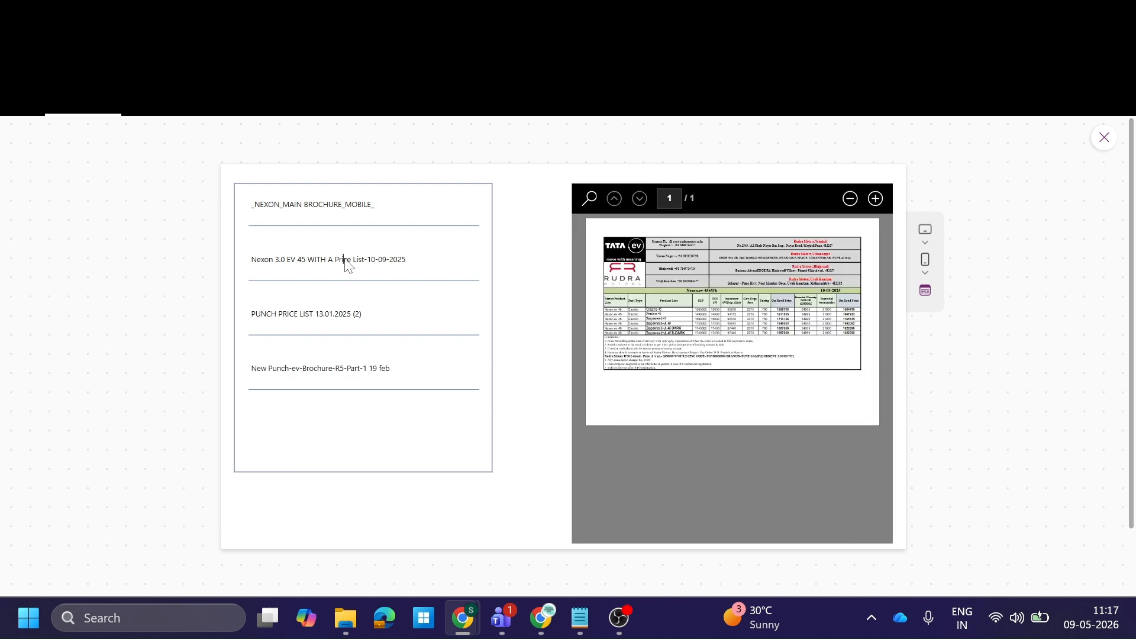
click(875, 199)
click(876, 199)
click(875, 198)
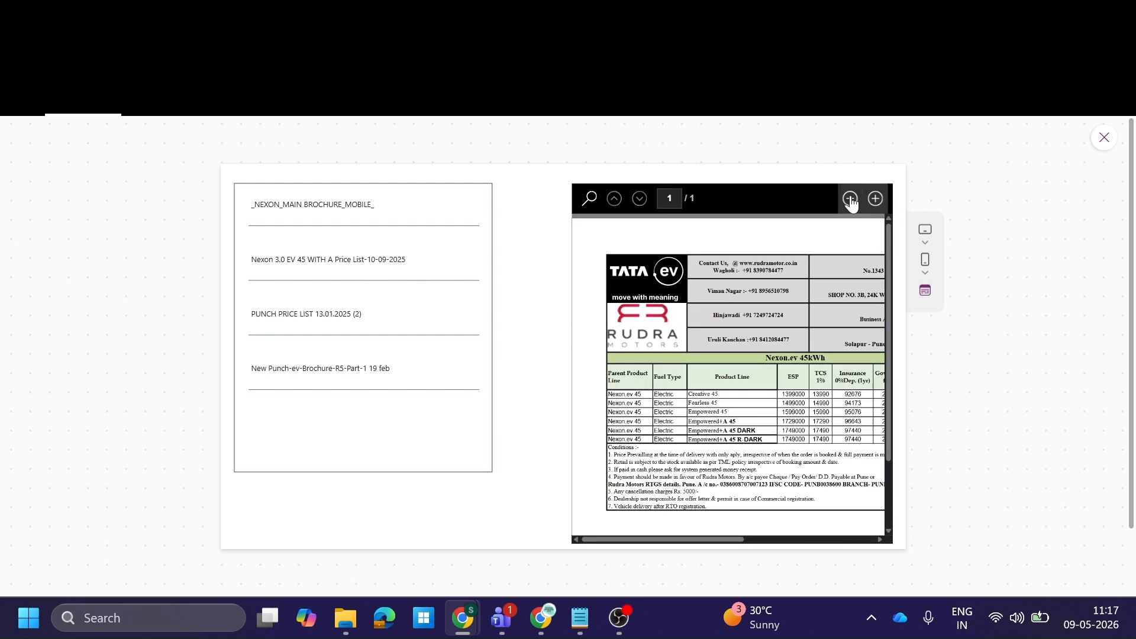
click(850, 199)
click(851, 200)
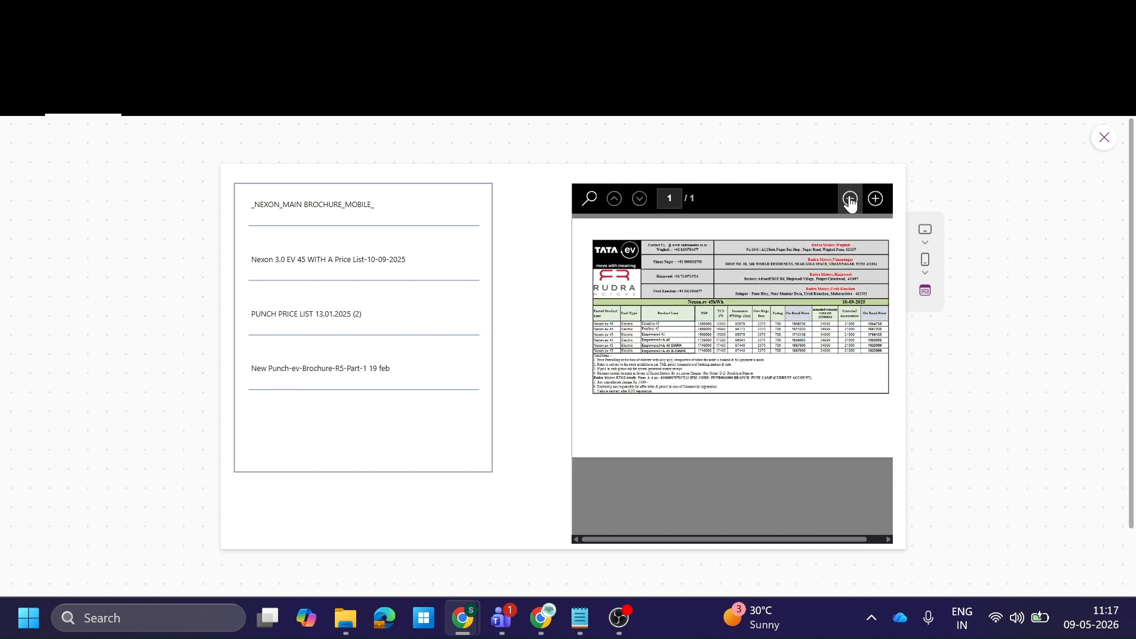
click(850, 200)
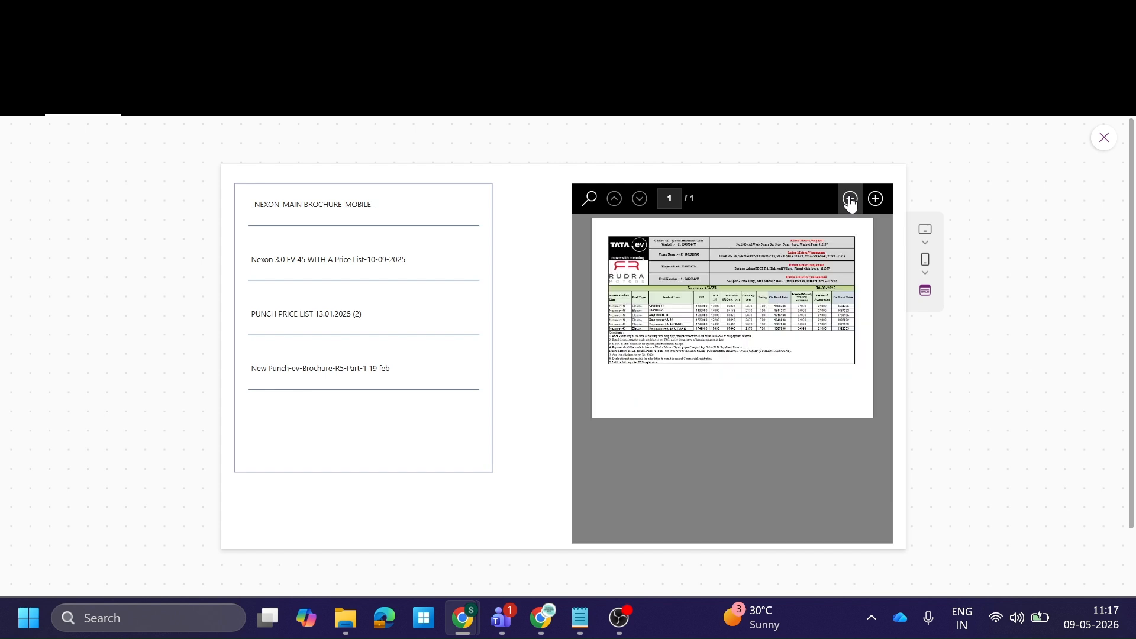
Step: Show PUNCH PRICE LIST 13.01.2025 (2) and New Punch-ev-Brochure-R5-Part-1 19 feb from the gallery, browsing the brochure in the viewer
click(306, 320)
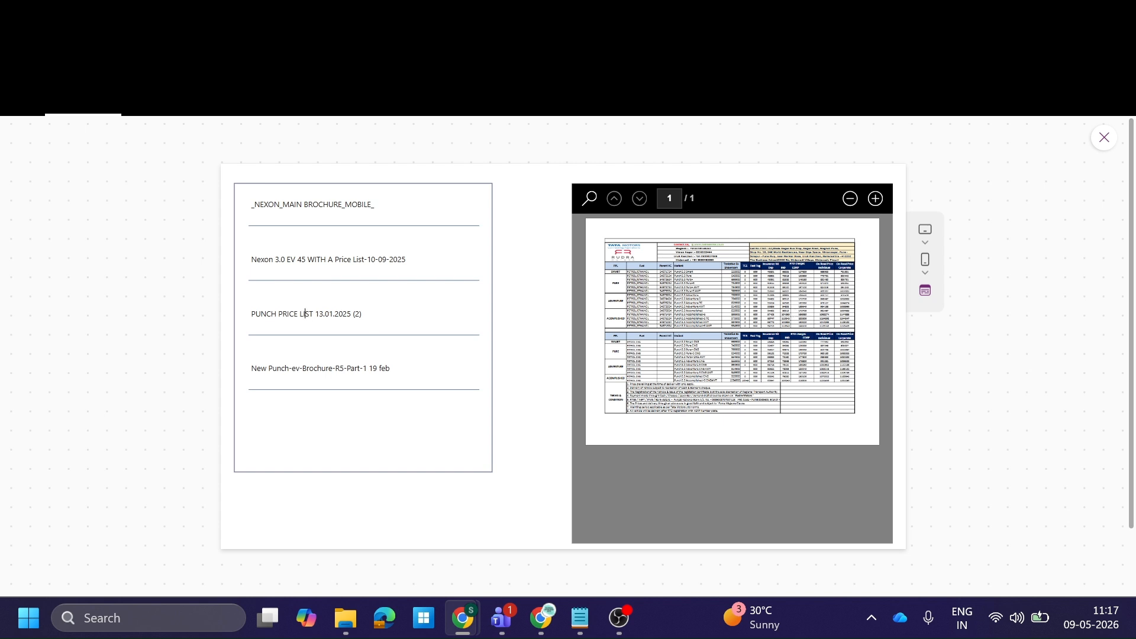
click(363, 370)
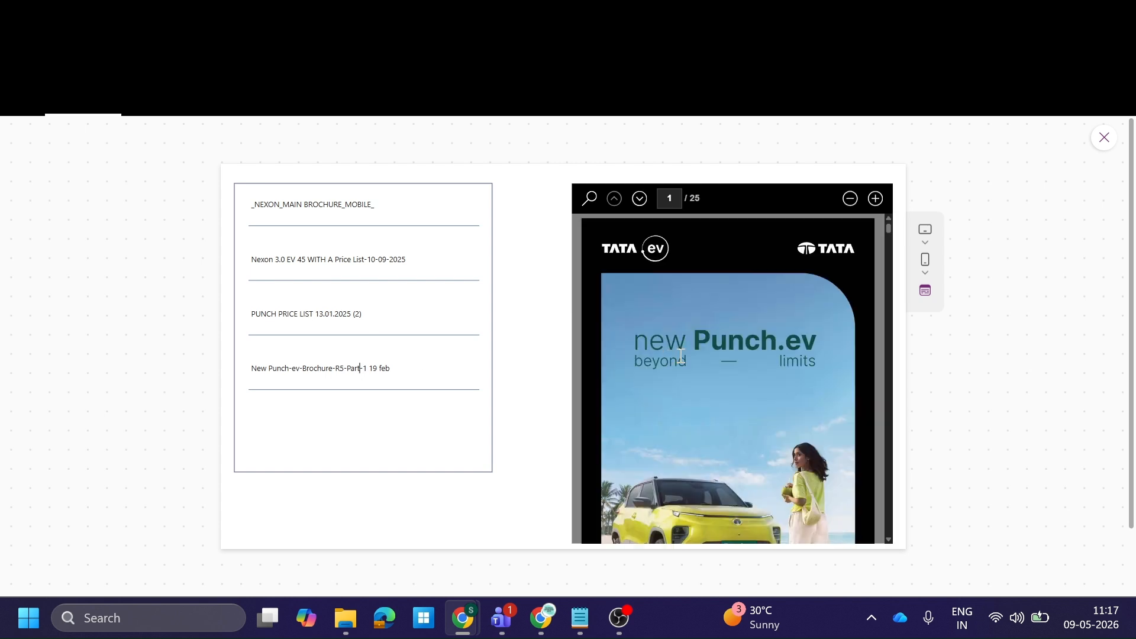
scroll(679, 356, down, 5)
scroll(631, 374, up, 5)
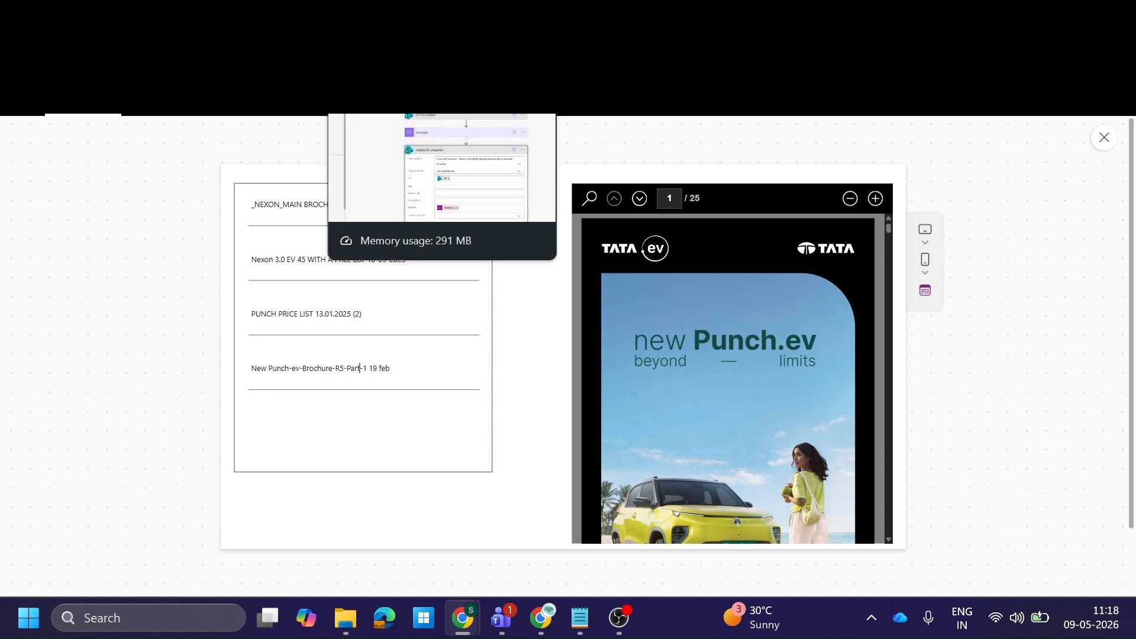
Step: Review the PDF URI Test flow in Power Automate and the dataUri(base64ToBinary(outputs('Get_file_content')?['body']['$content'])) expression in Notepad
click(249, 14)
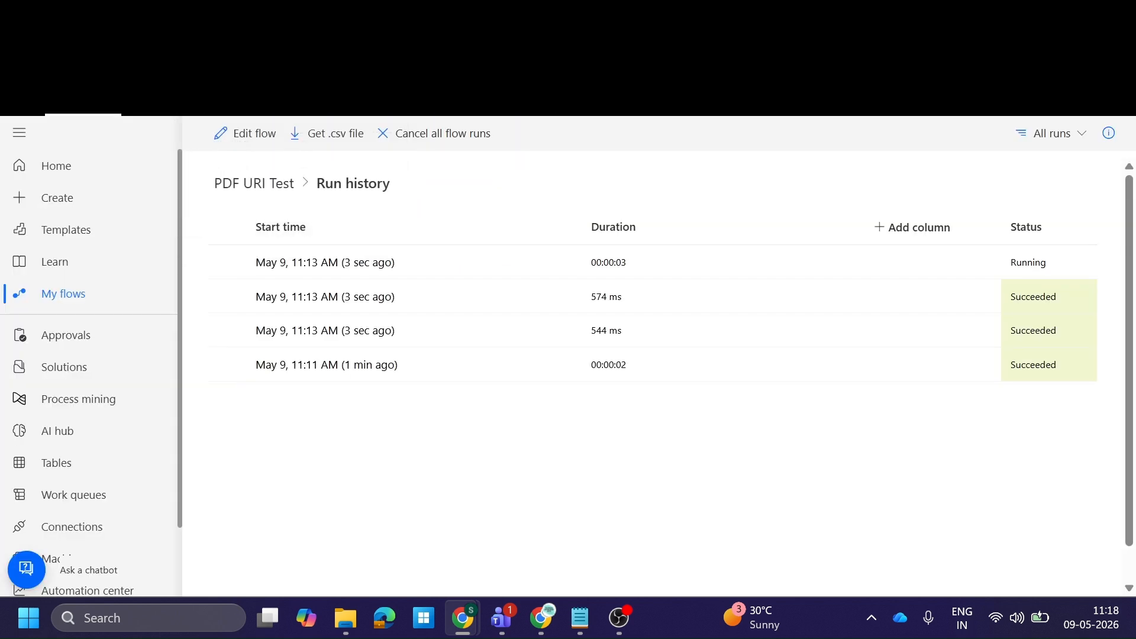
click(253, 135)
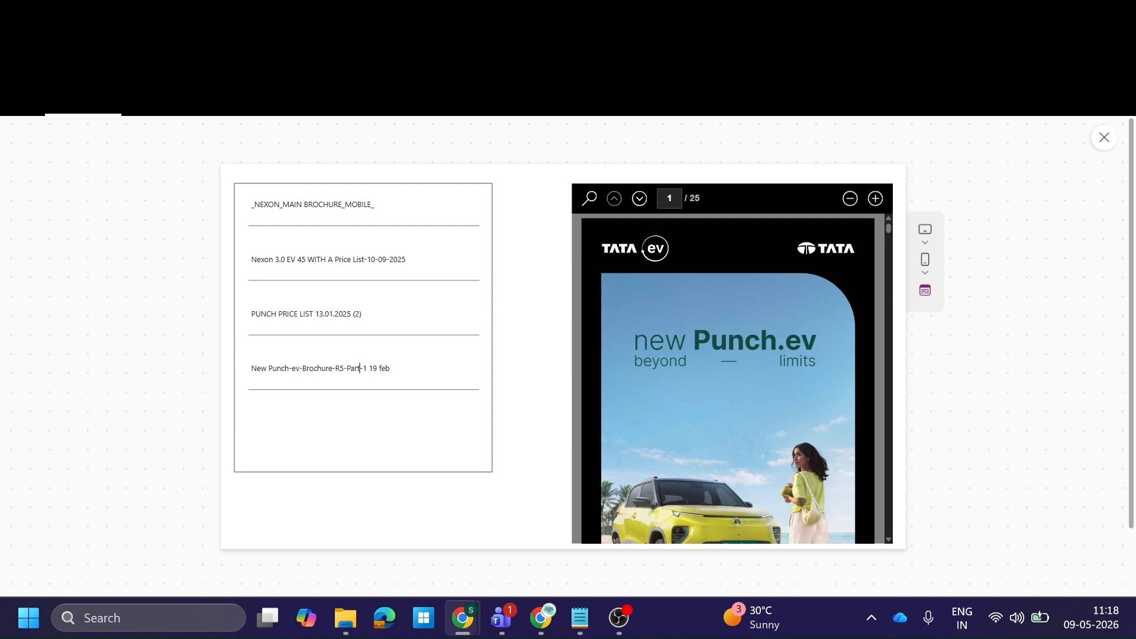
click(580, 618)
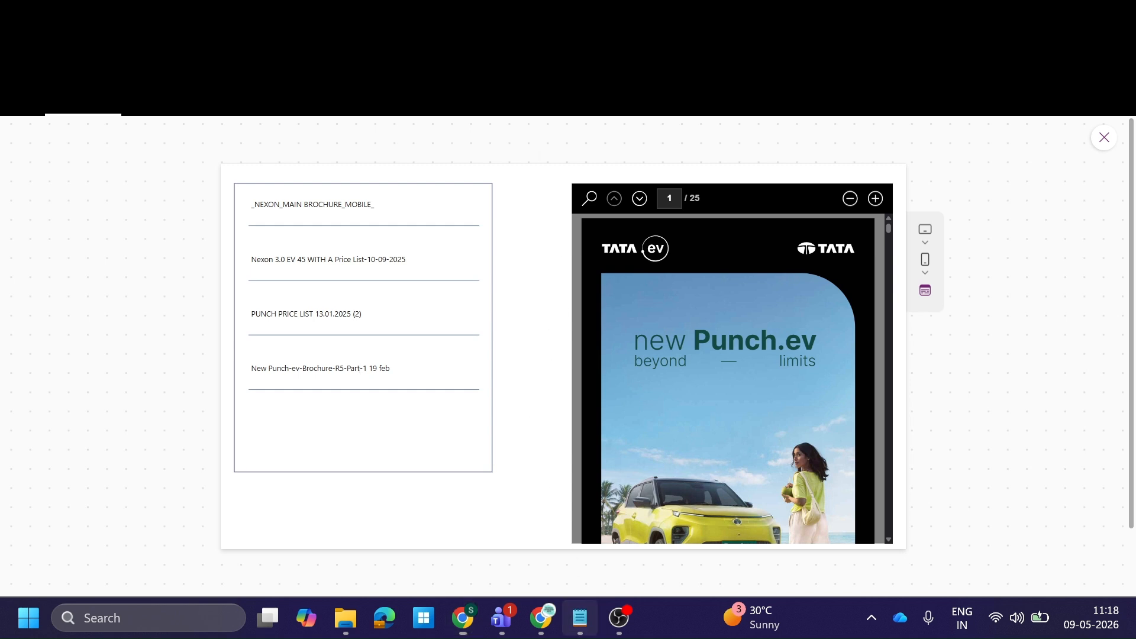
click(208, 168)
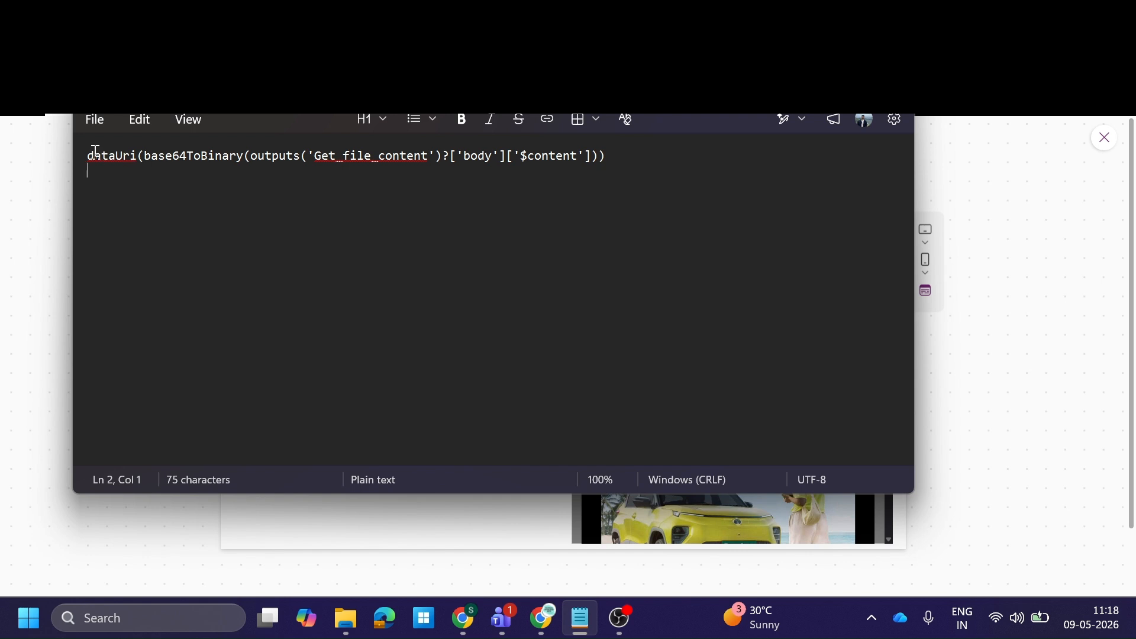
drag(87, 156, 608, 151)
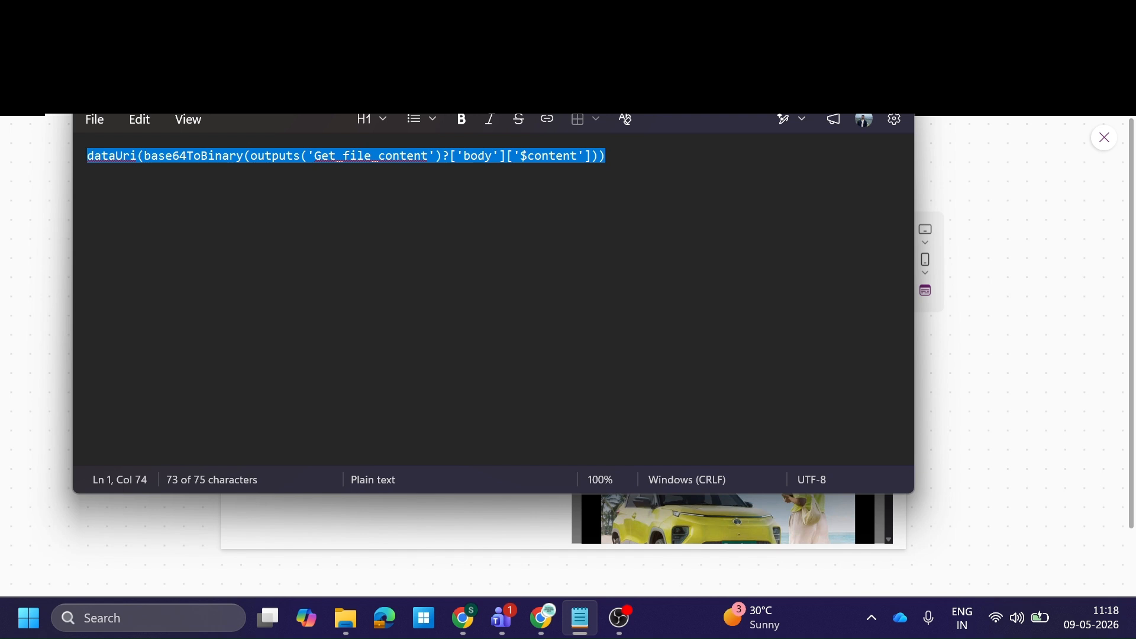
click(813, 87)
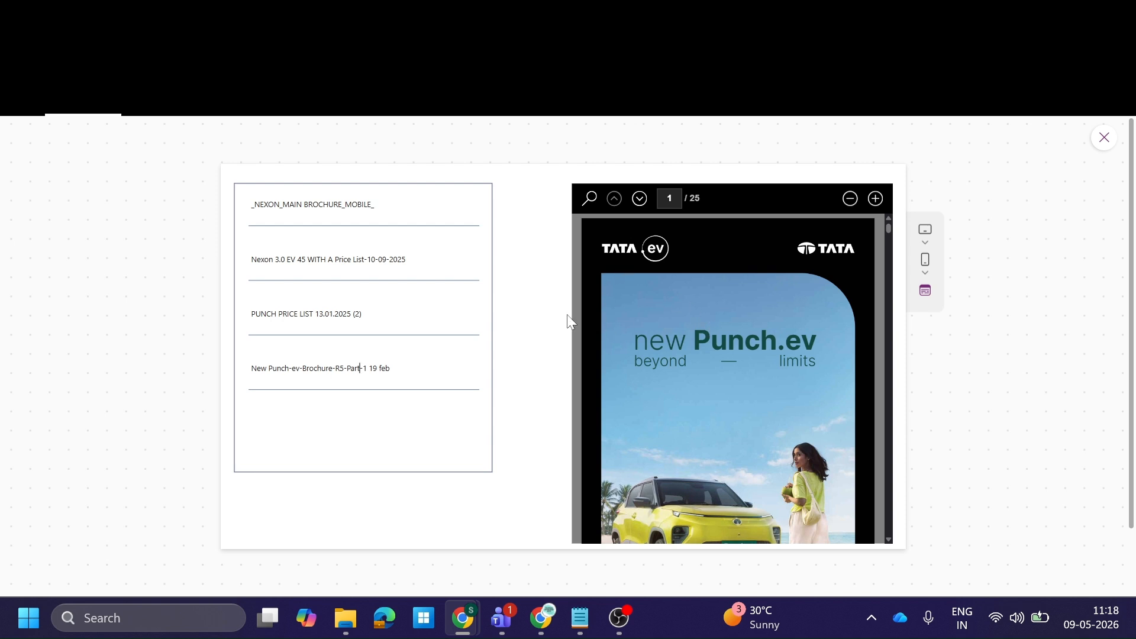
Step: Exit the app preview, dismiss the tip and select the PDF viewer to check its Document formula
click(1103, 139)
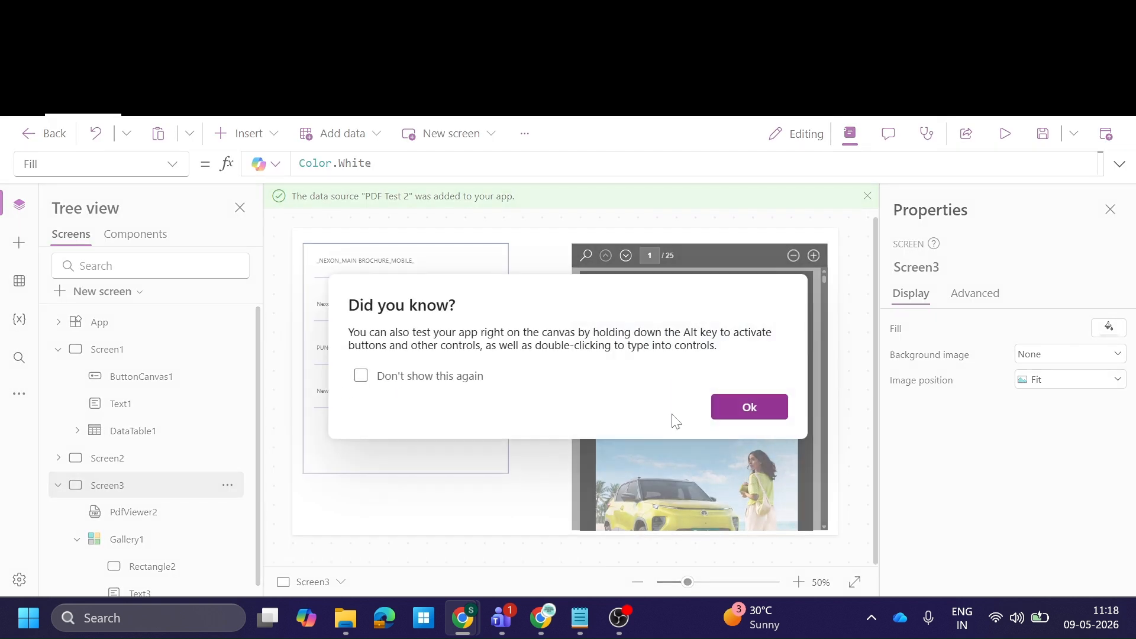
click(732, 411)
click(664, 406)
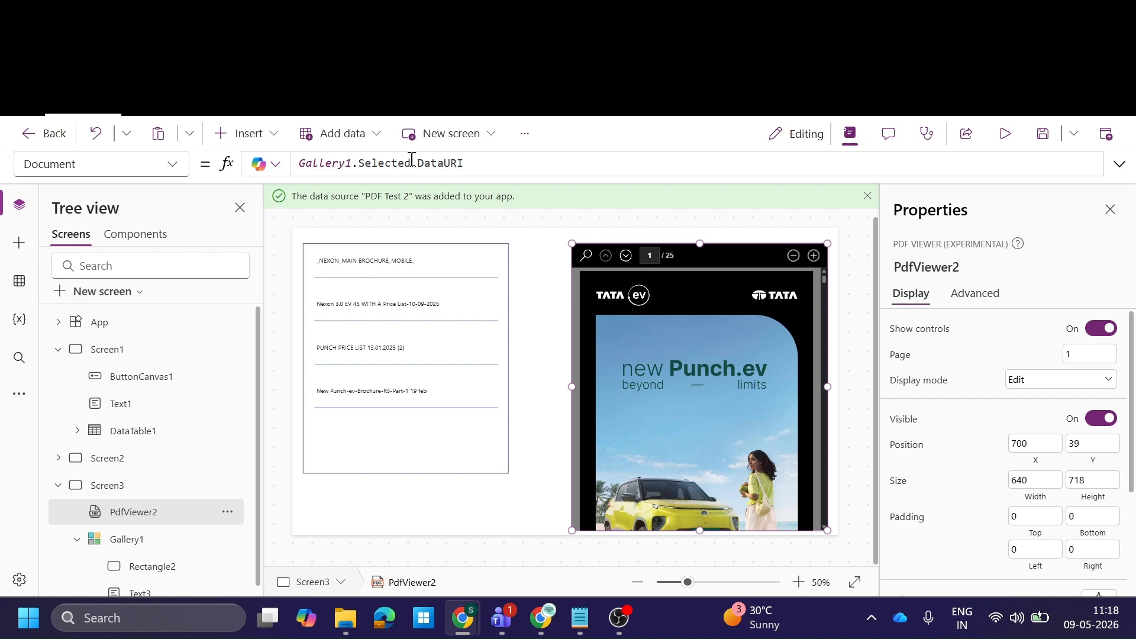
Step: Preview the app again and browse the New Punch-ev brochure in the PDF viewer
click(1004, 134)
scroll(683, 386, down, 5)
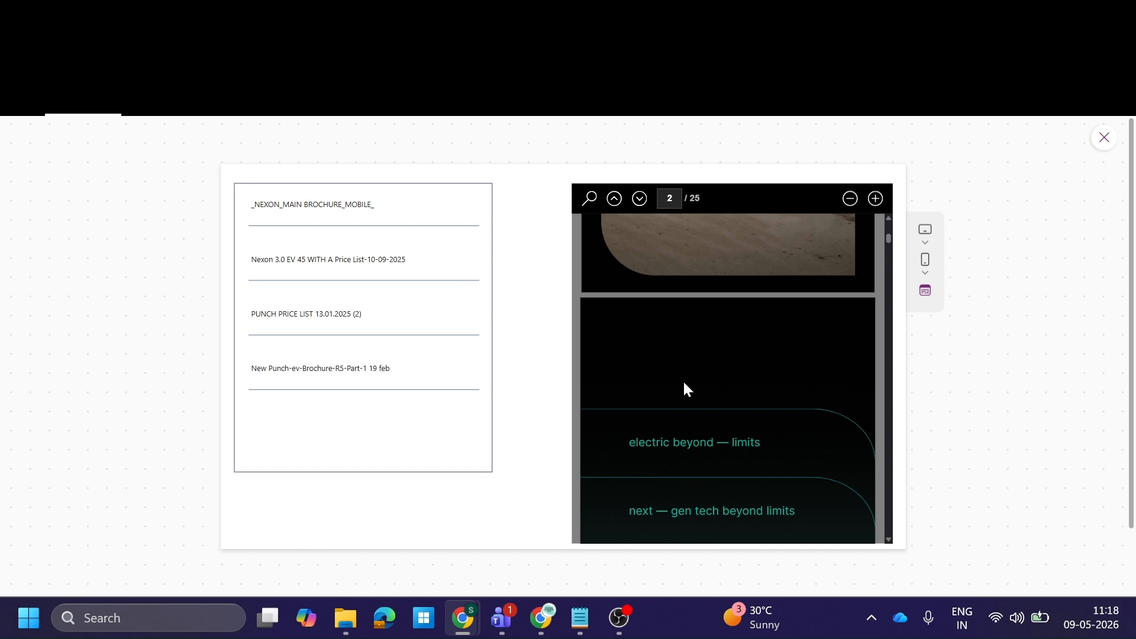
mouse_move(615, 631)
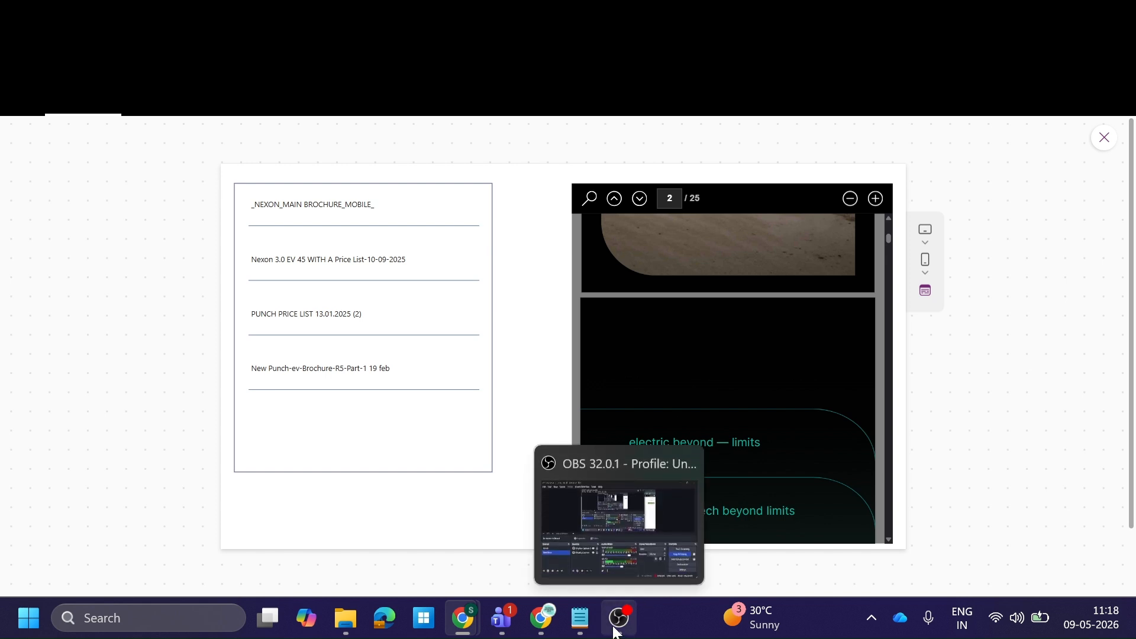